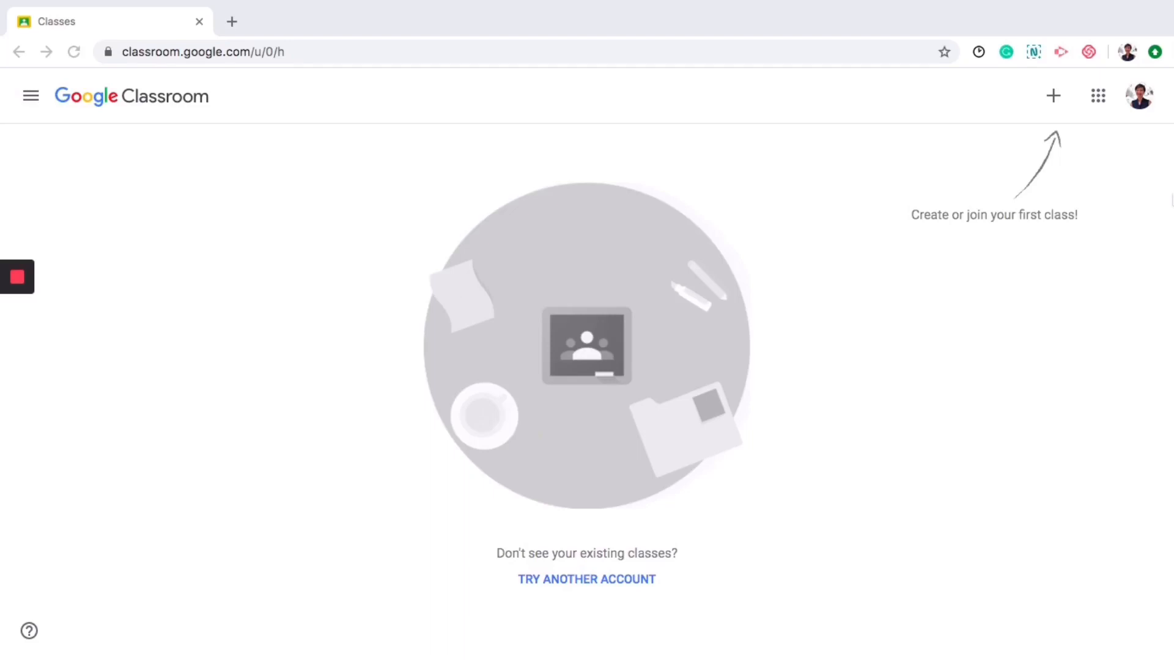
Step: Start creating a new class and acknowledge the notice about not using Classroom at a school with students
click(1054, 98)
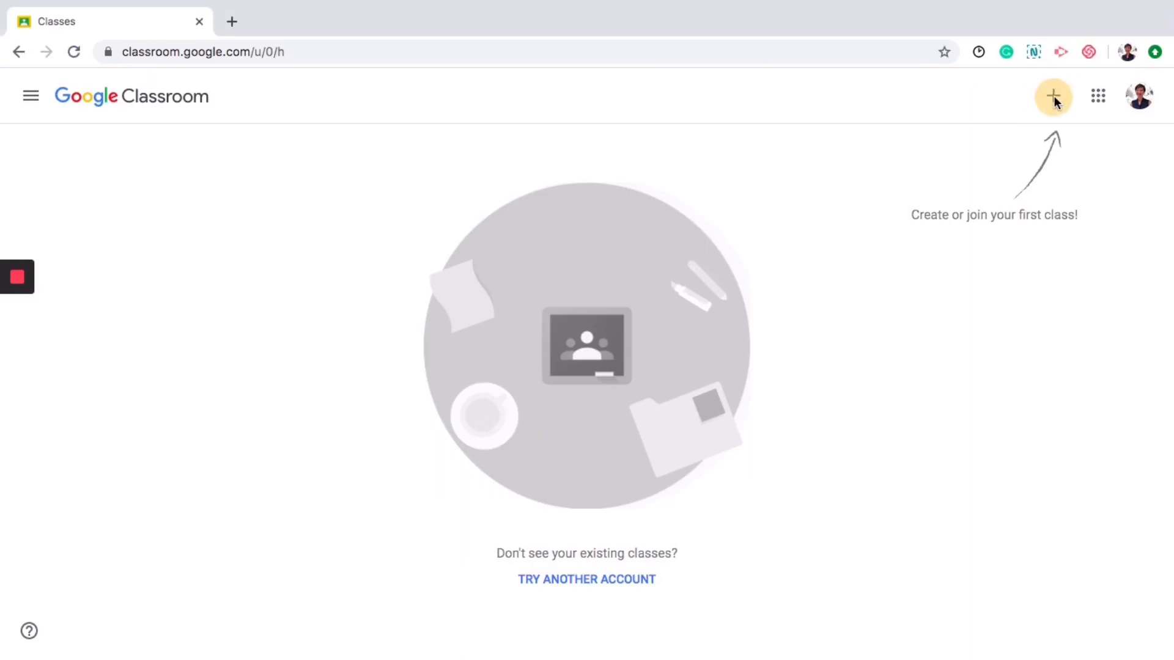
click(1053, 97)
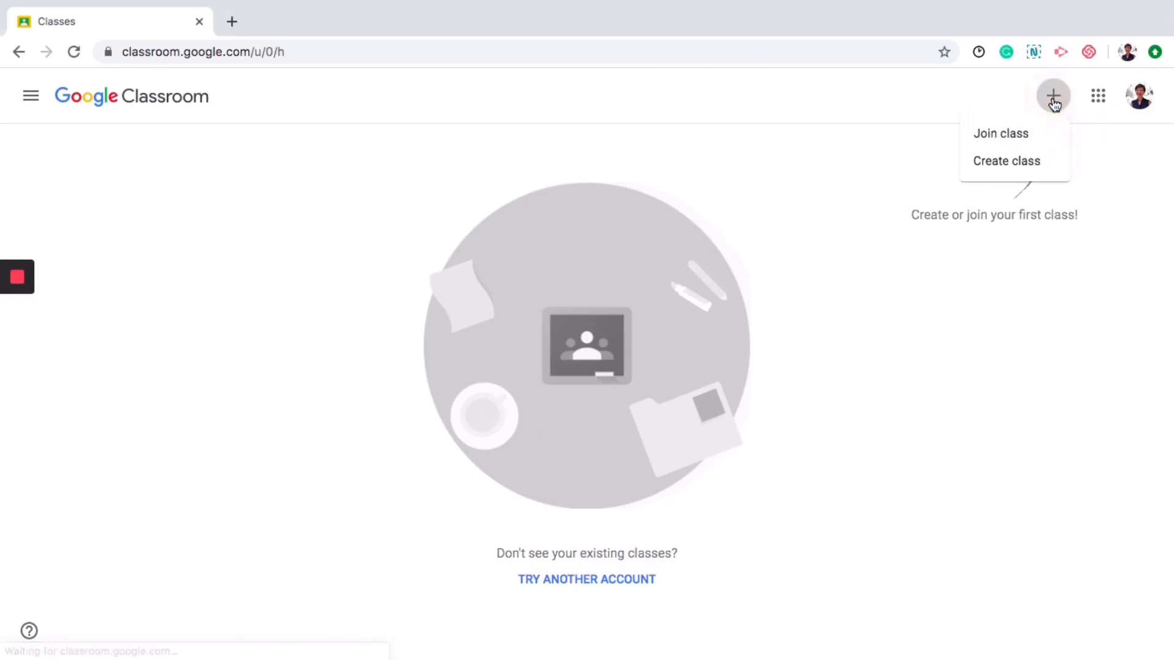
click(1025, 164)
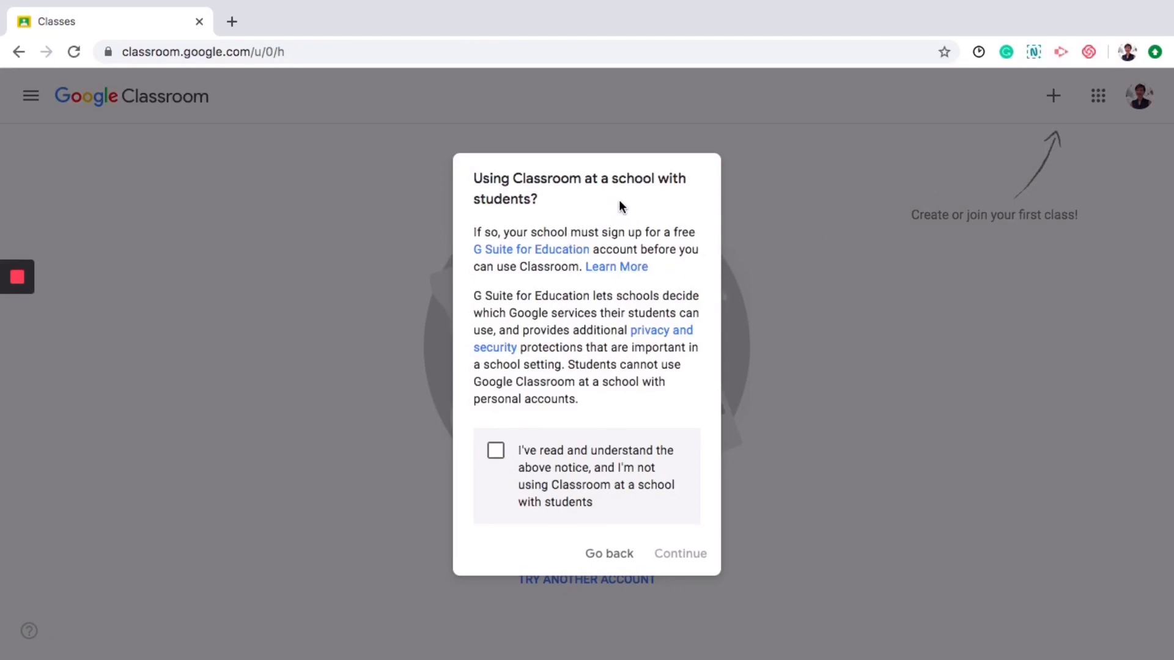
mouse_move(553, 257)
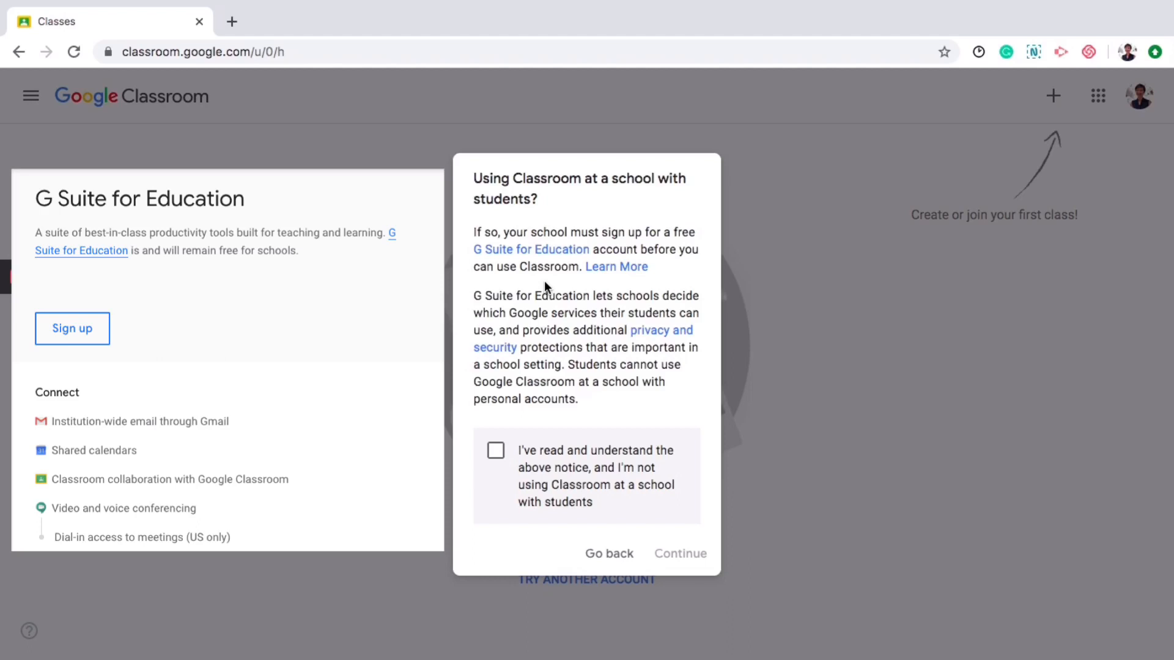
click(498, 451)
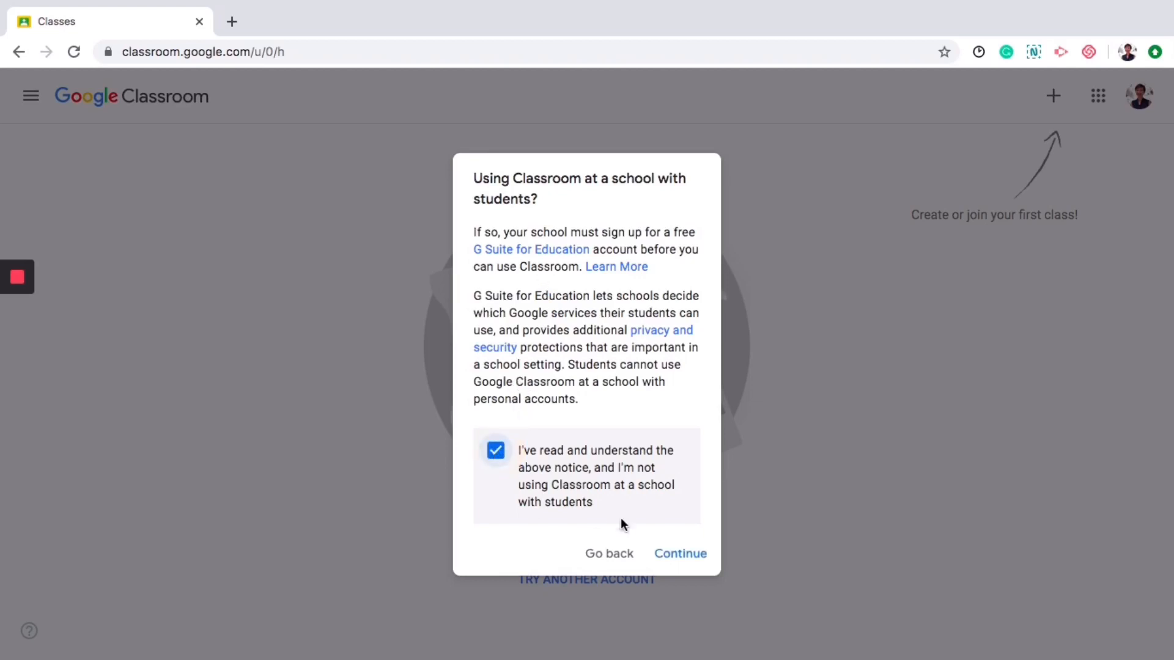
click(679, 559)
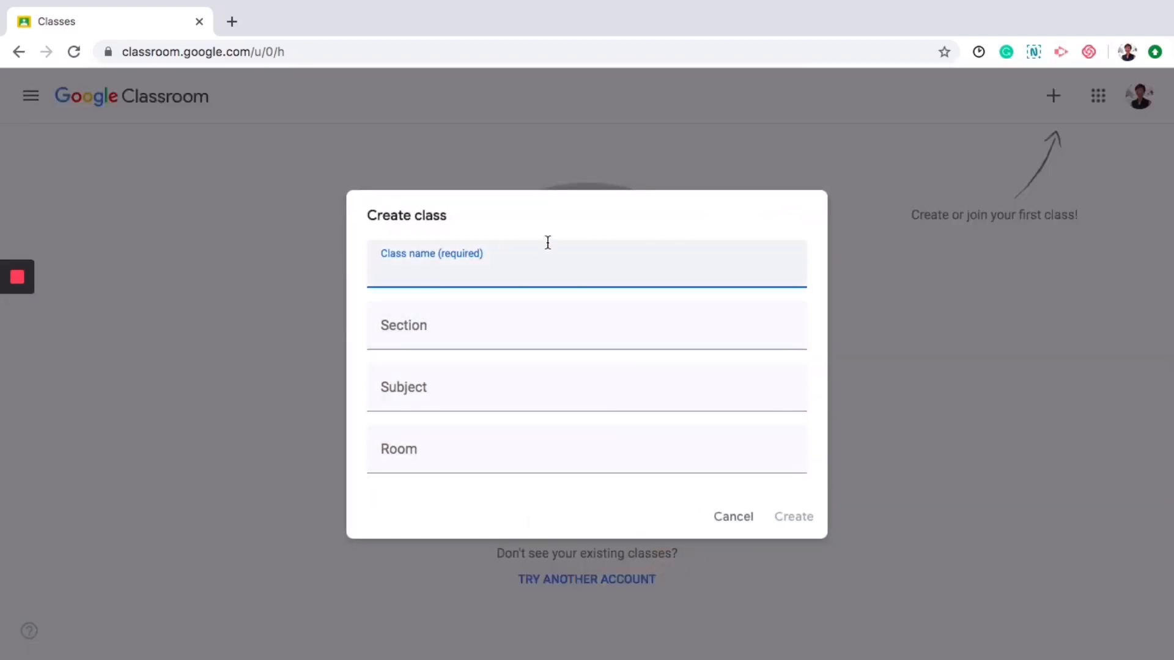
Step: Create the class "Social Studies Grade 4" with section "Section 1" and subject "Social Studies", leaving the room blank
click(464, 267)
text(Social St)
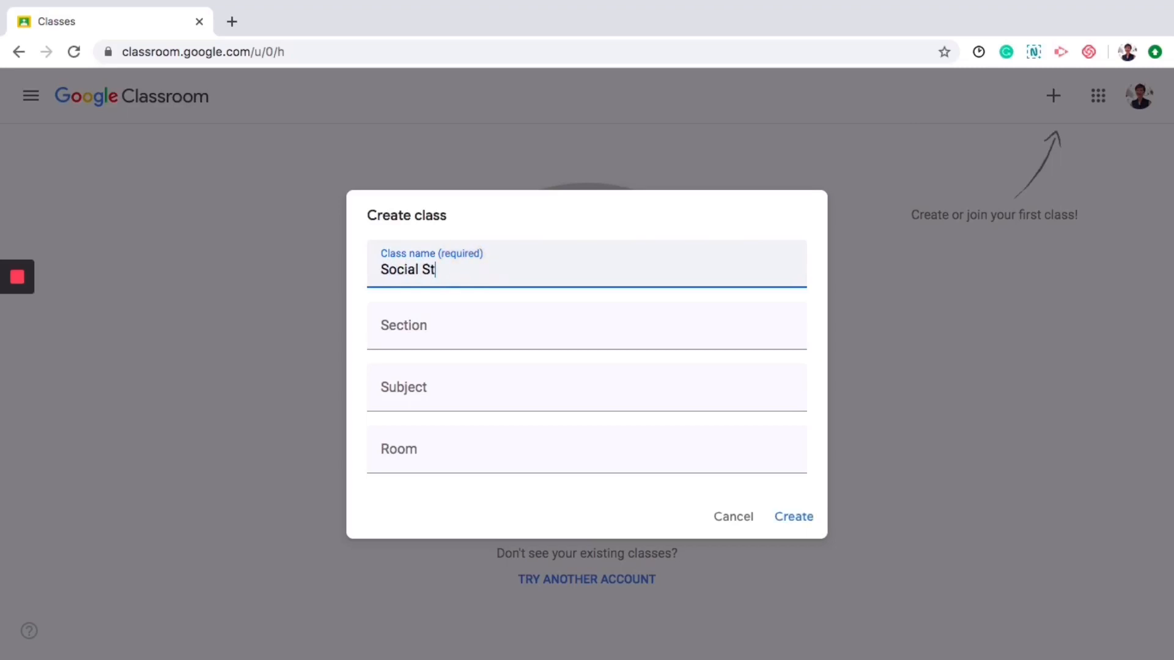
text(udies Grade 4)
click(420, 324)
text(Section 1)
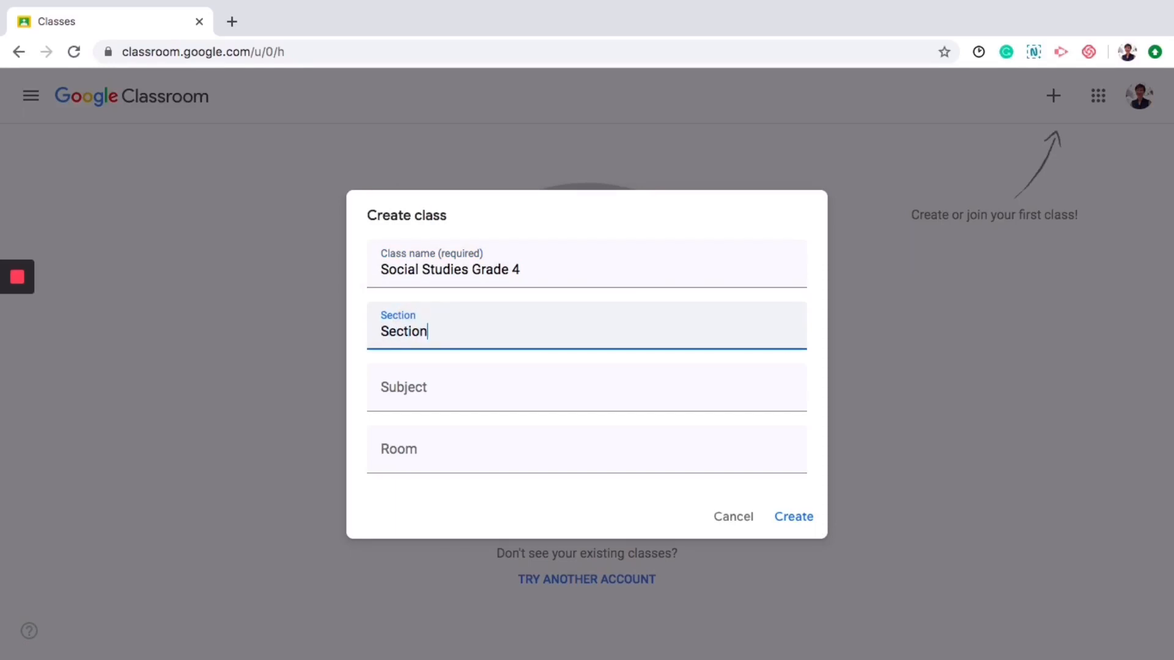
click(405, 387)
text(Social Studies)
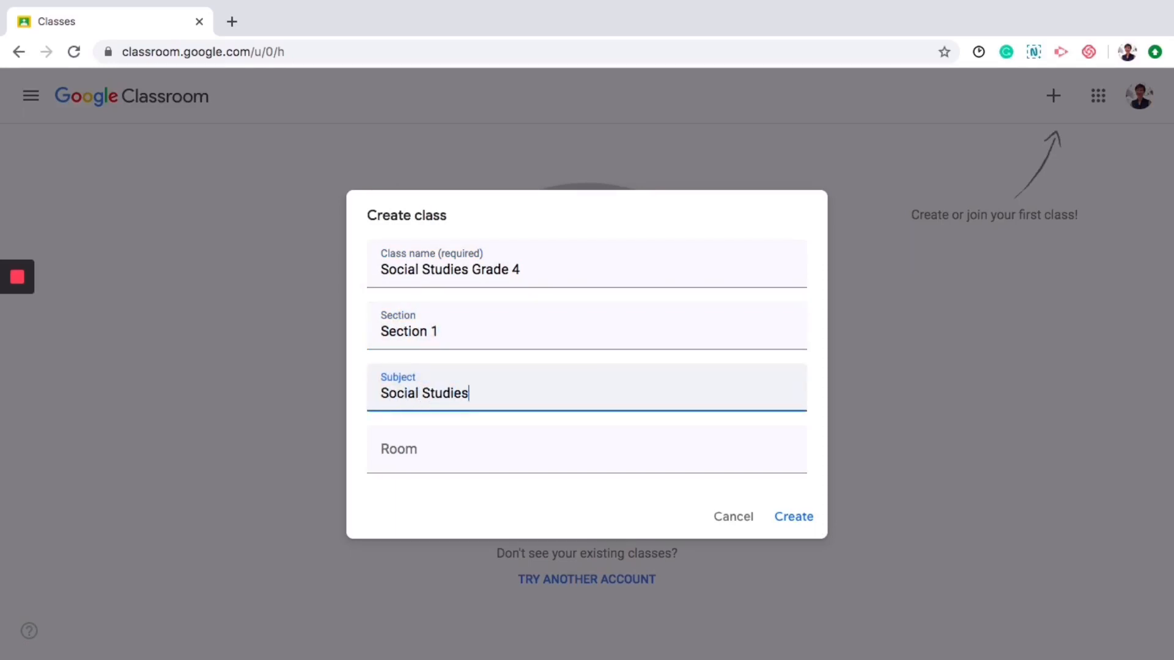
click(387, 492)
click(795, 518)
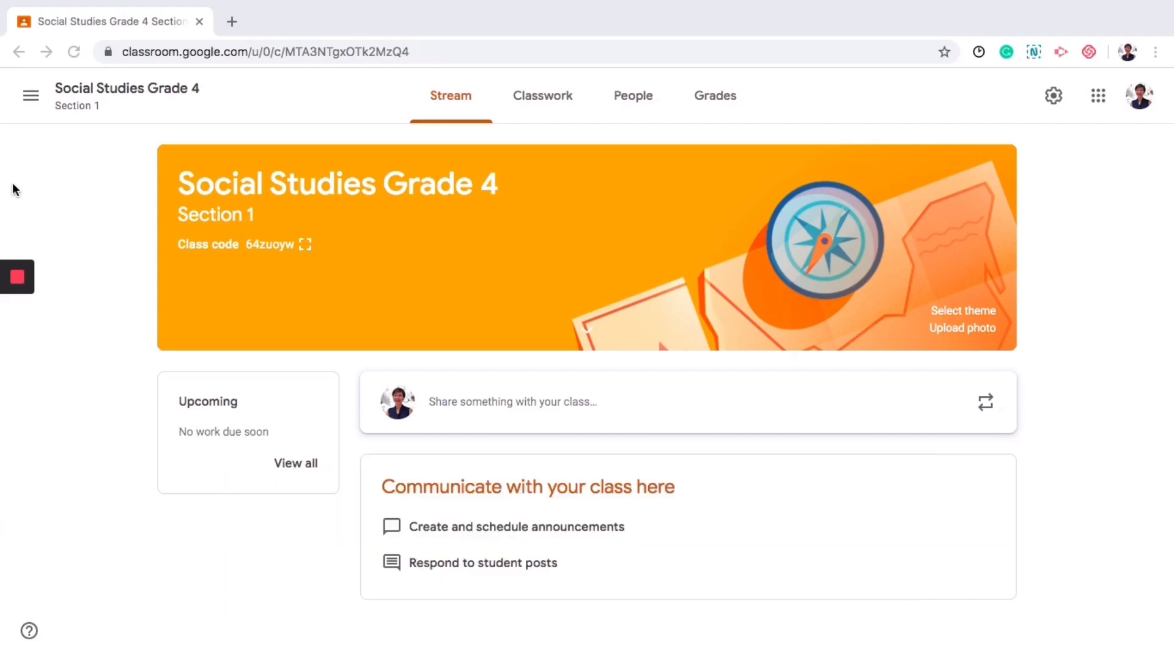
Step: Return to the classes overview, start creating another class and acknowledge the school-use notice
click(31, 97)
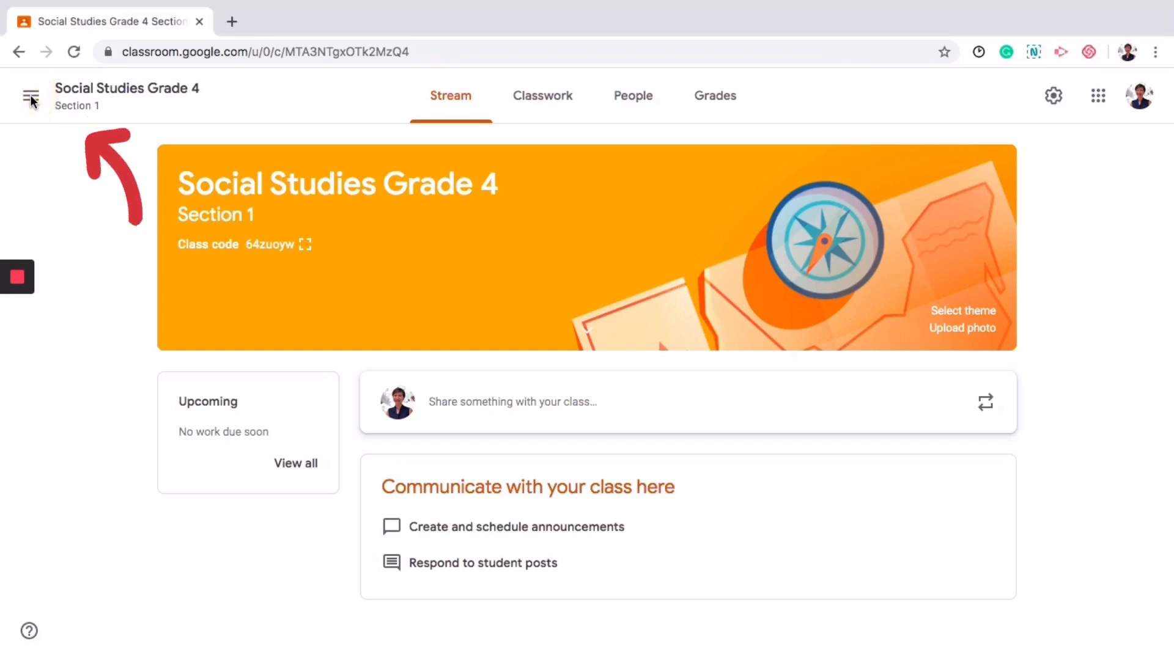
click(31, 98)
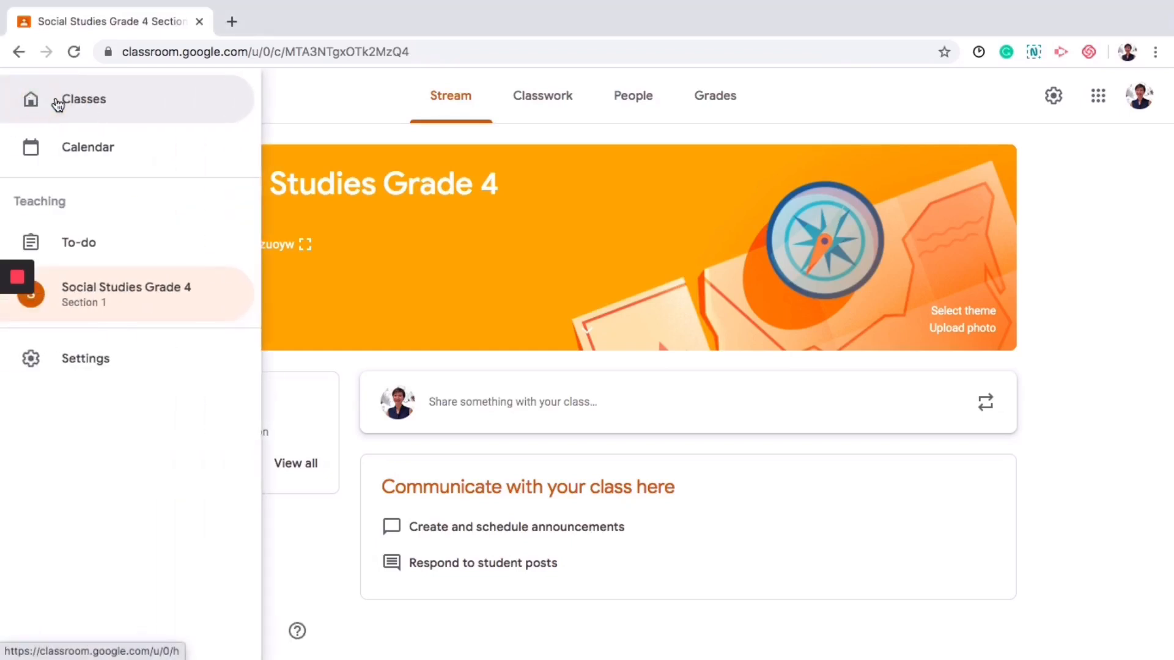
click(84, 101)
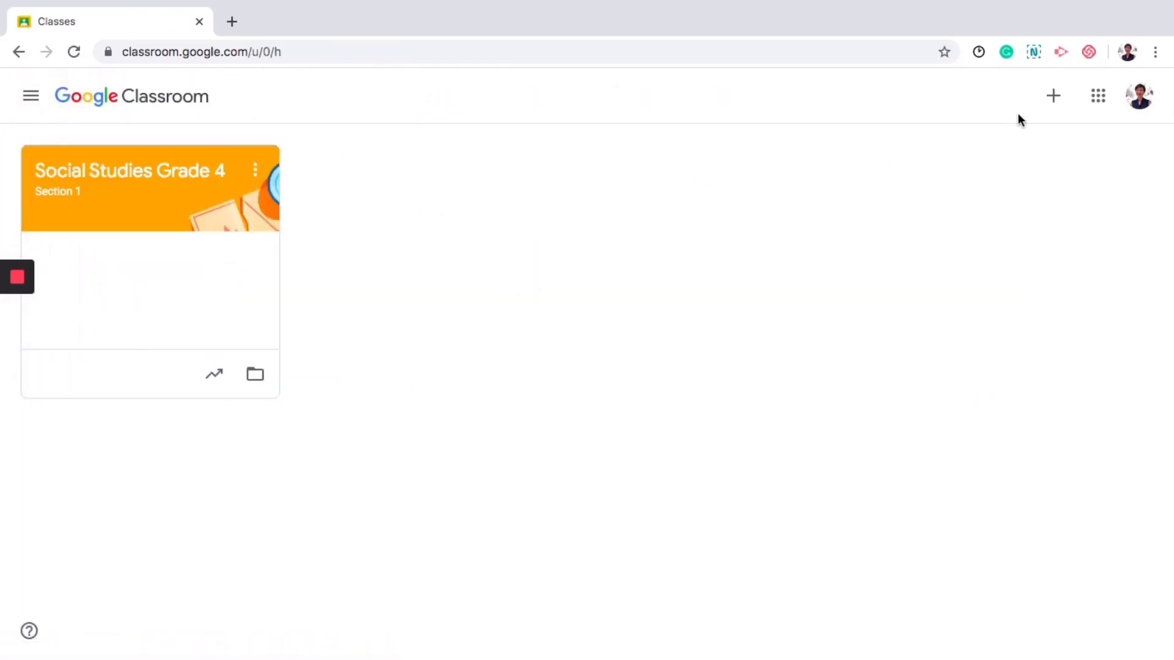
click(1054, 100)
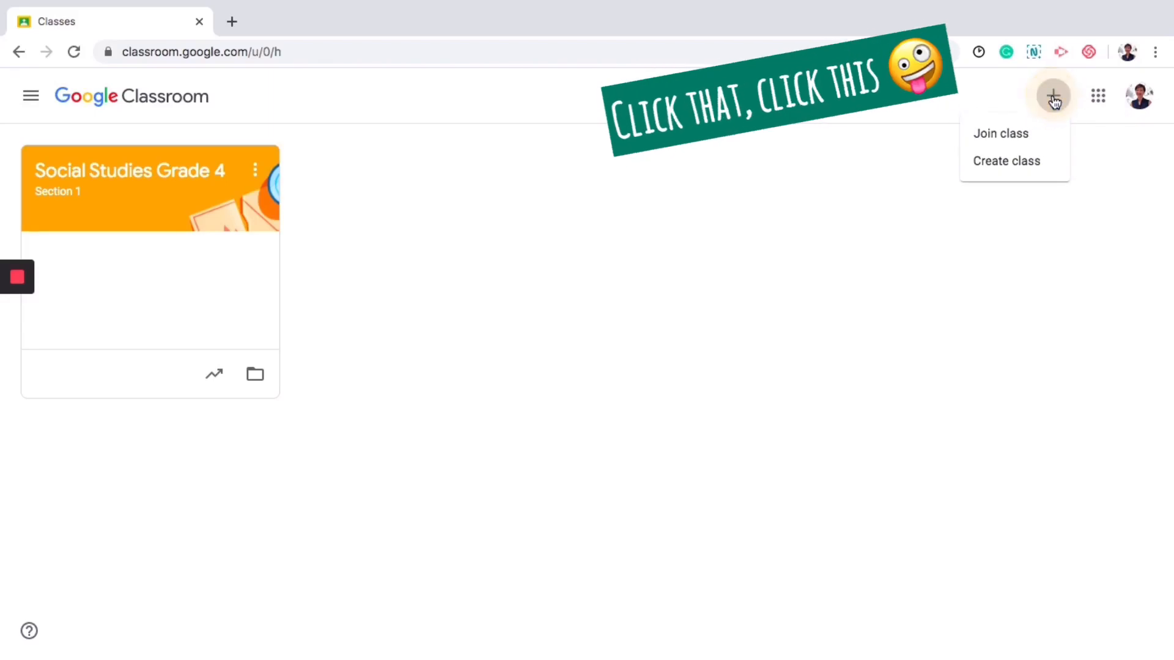
click(1005, 164)
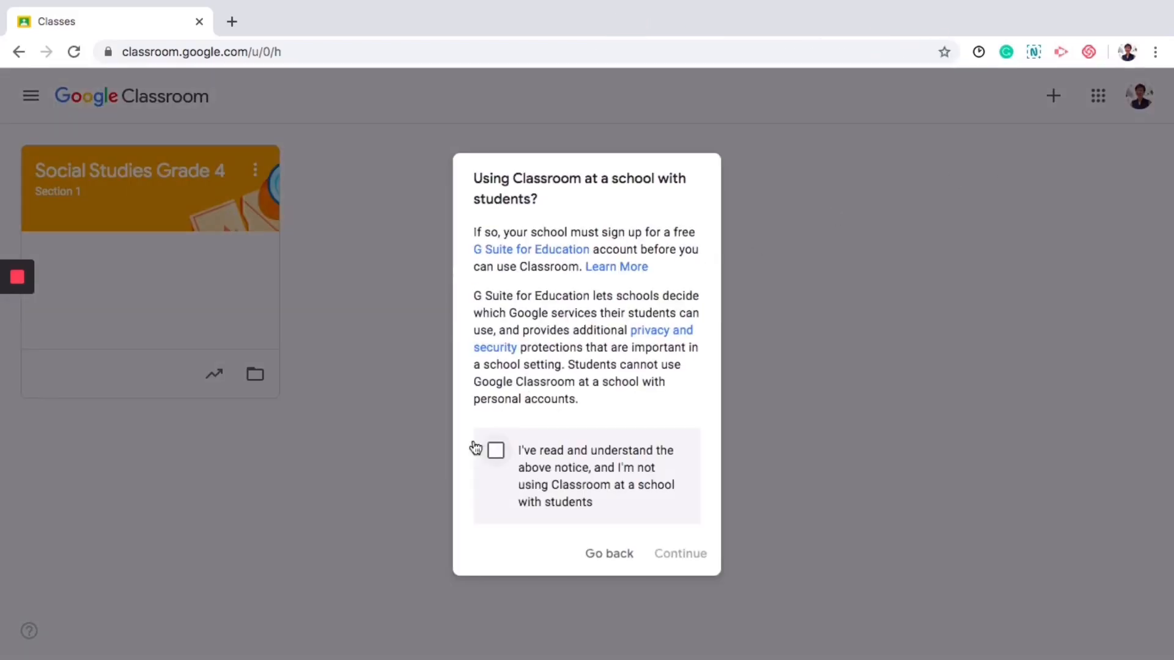
click(496, 450)
click(673, 556)
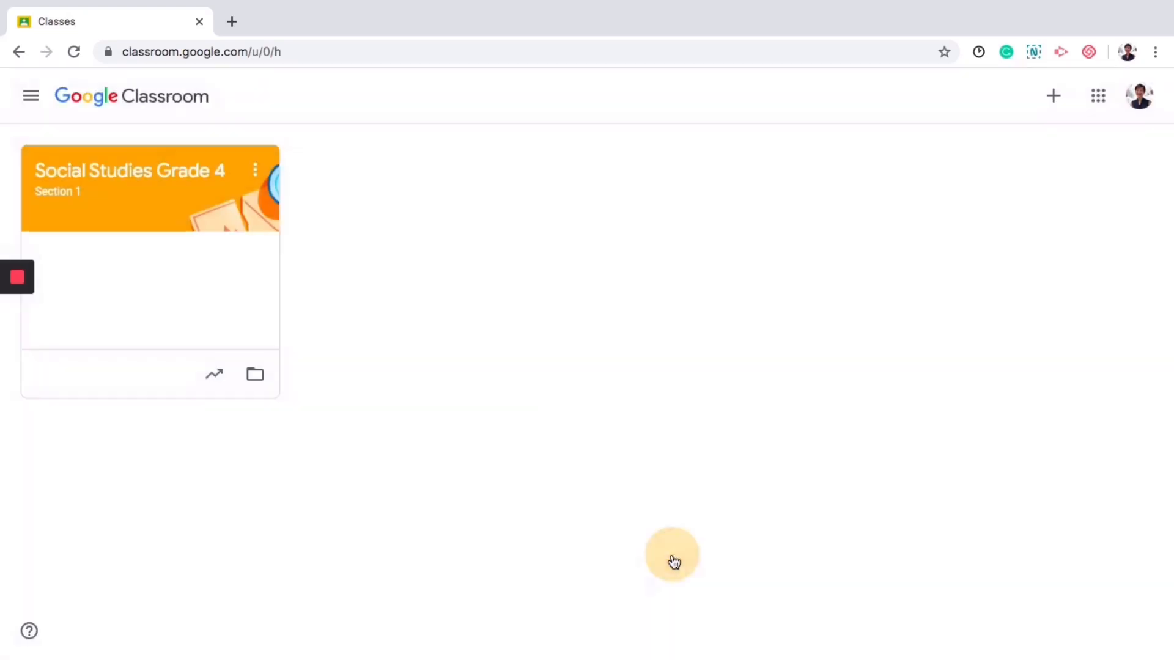
Step: Create the class "Math Grade 4" with section "Section 1" and subject "Math", leaving the room blank
click(469, 274)
text(Math Grade 4)
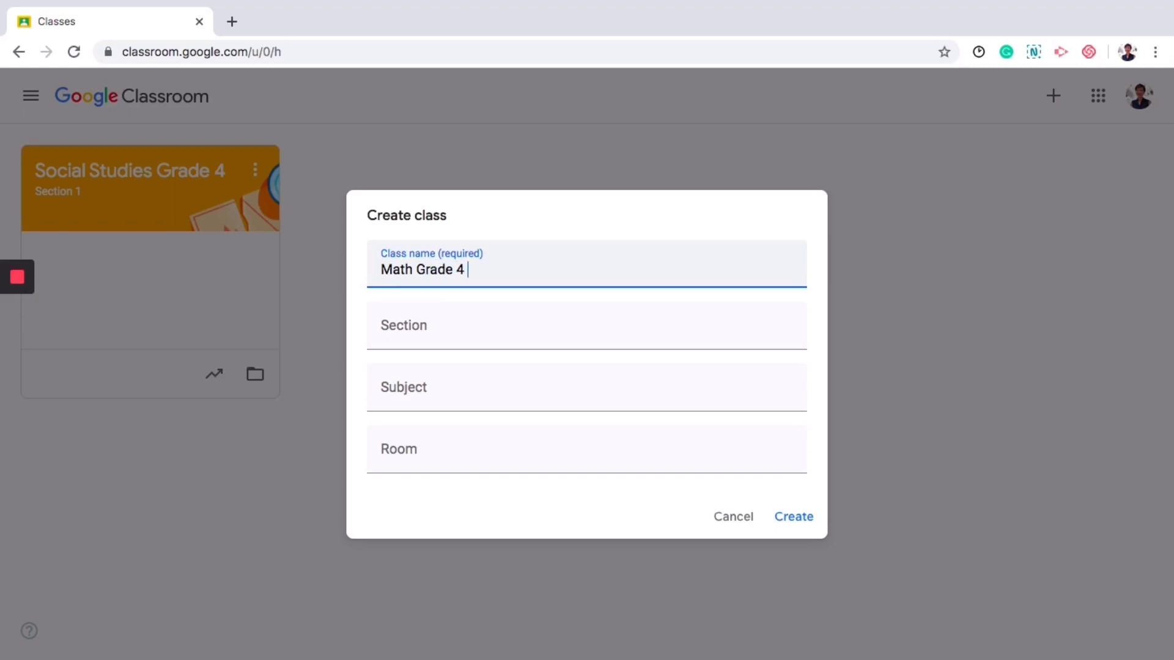
click(434, 330)
text(Section 1)
click(419, 395)
text(Math)
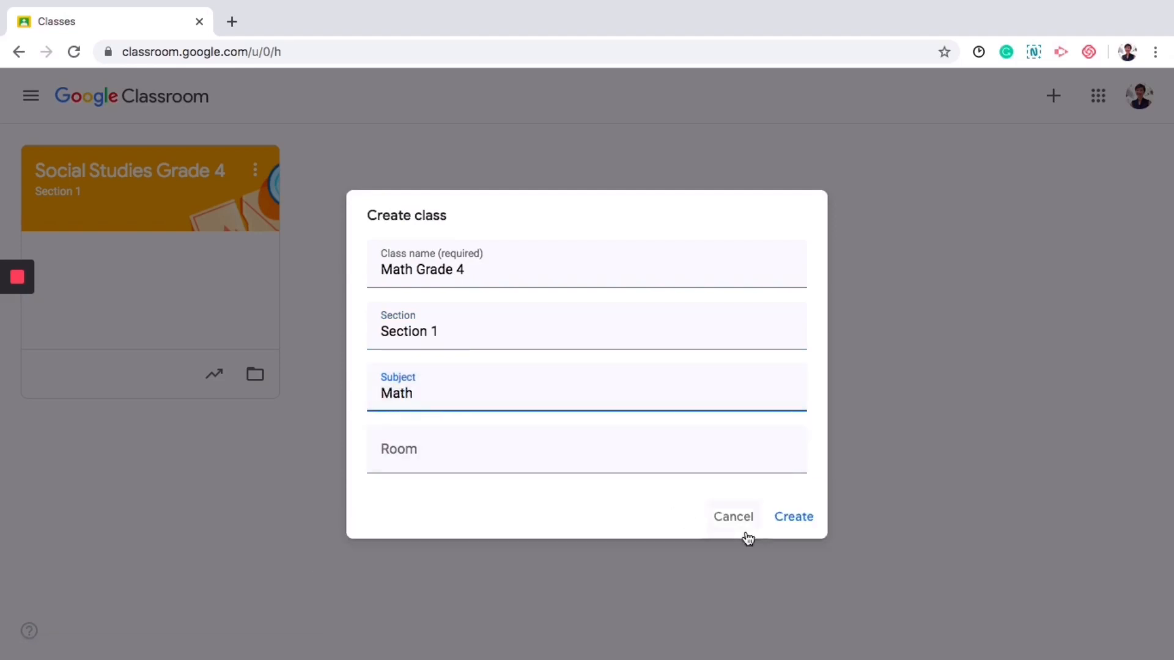
click(806, 519)
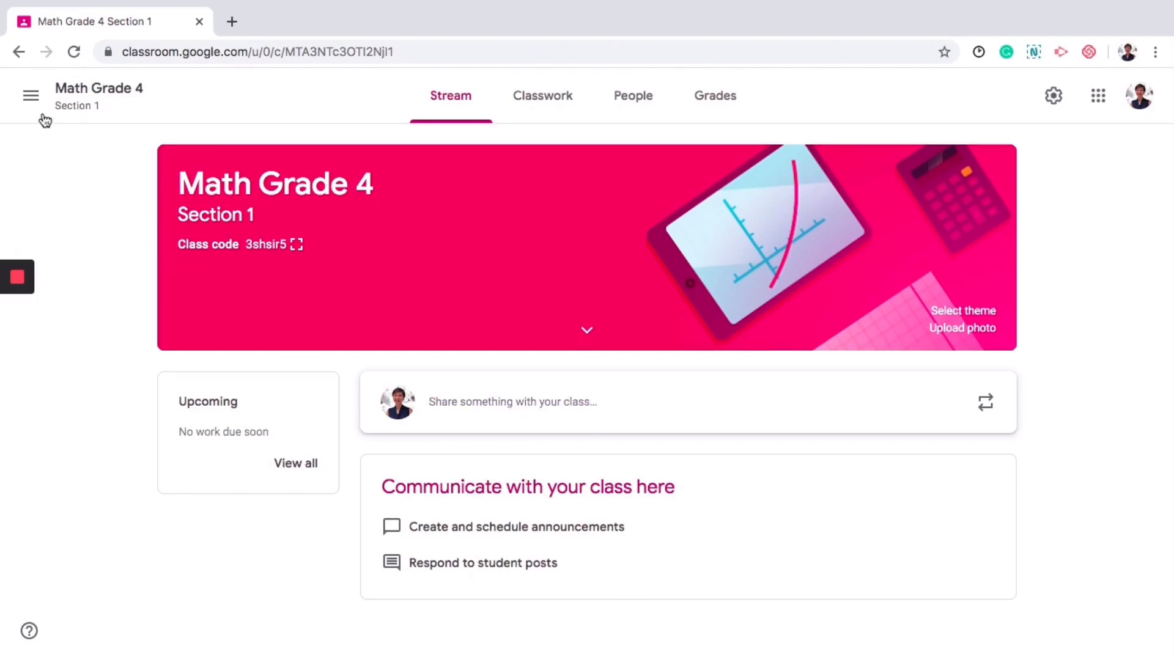
Step: Go back to the overview of all classes and open the Social Studies Grade 4 class
click(31, 97)
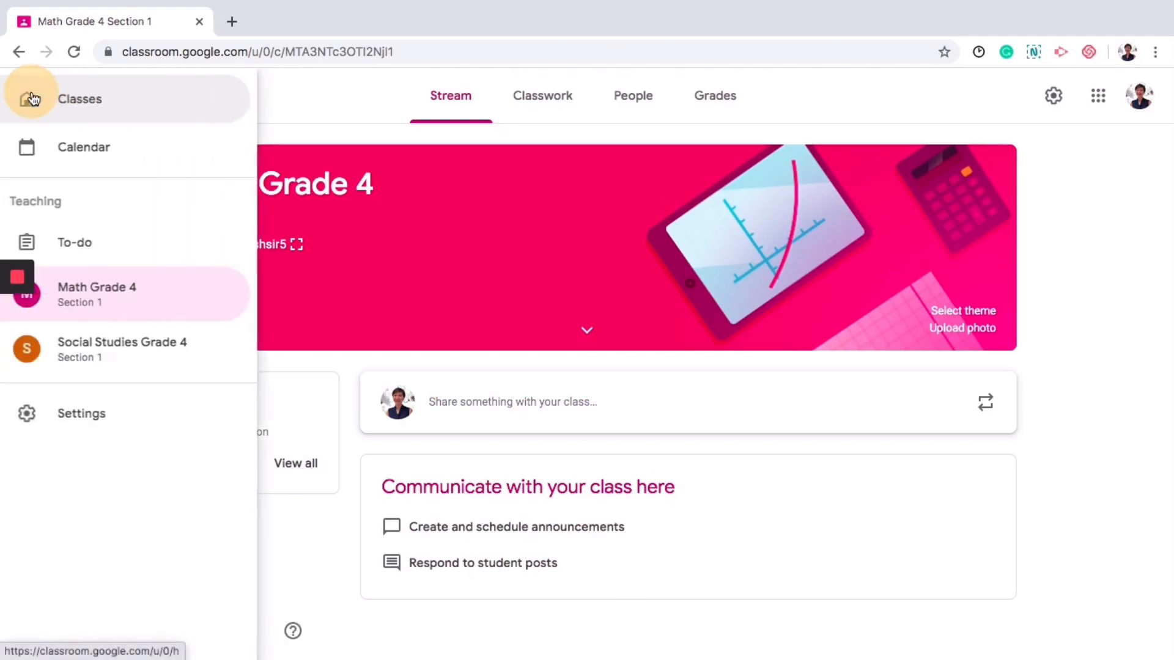
click(82, 110)
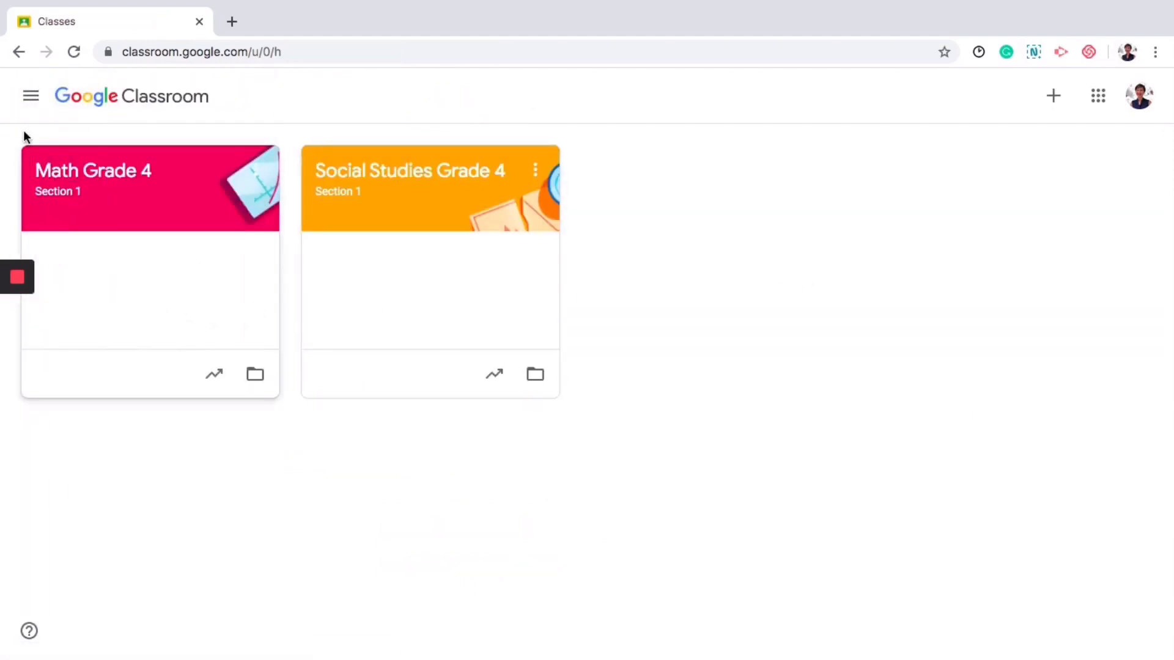
click(28, 97)
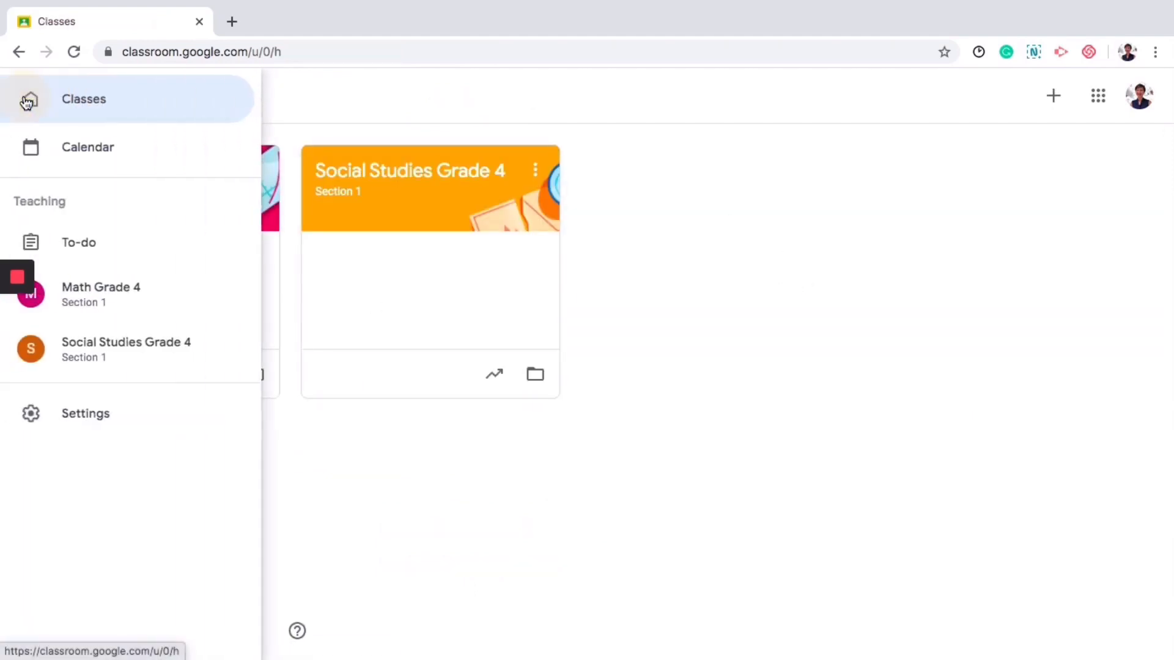
click(84, 104)
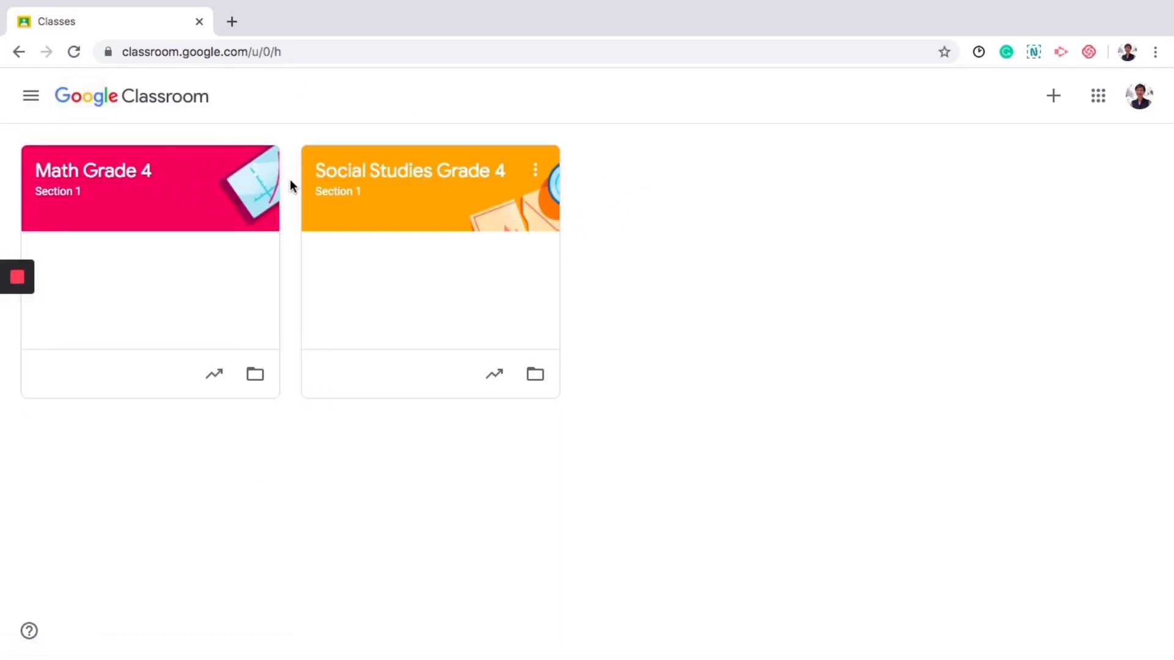
click(373, 178)
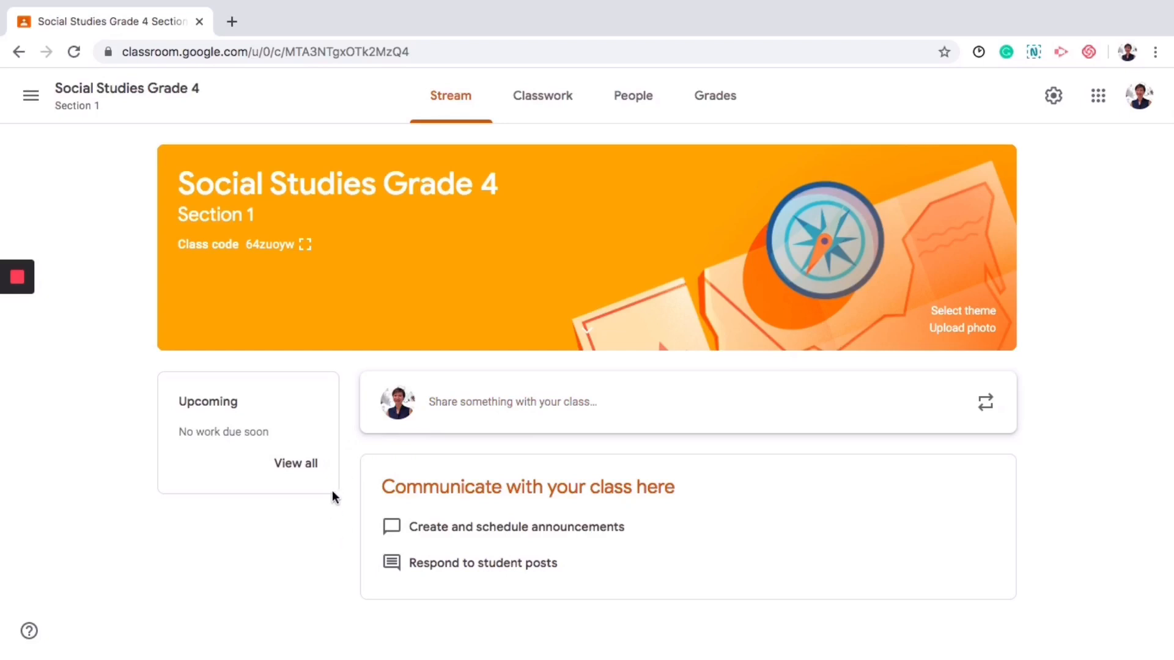
Step: Start a stream announcement, try adding Math Grade 4 as a recipient, and keep it addressed to Social Studies Grade 4 only
click(501, 402)
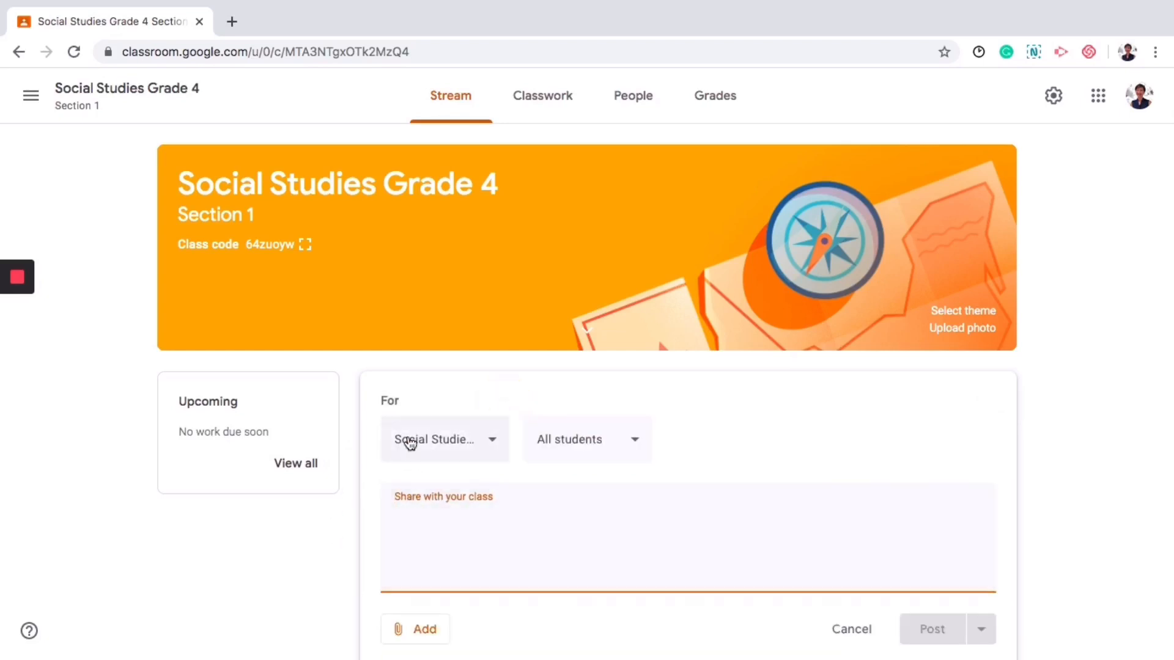
click(494, 440)
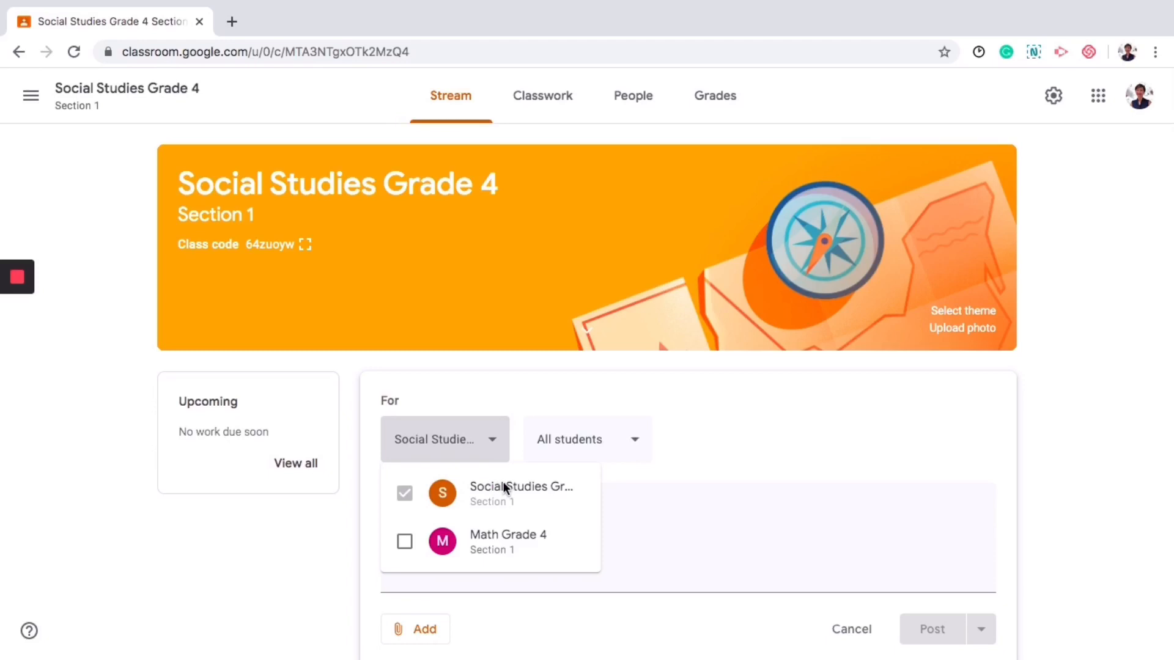
click(404, 544)
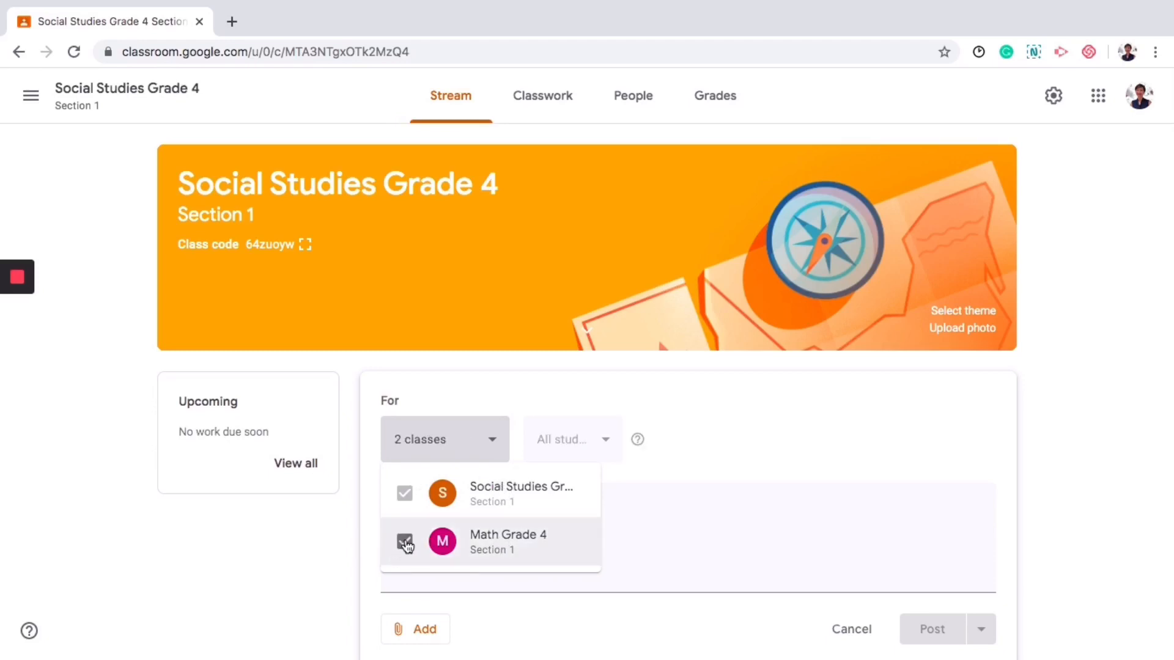
click(405, 542)
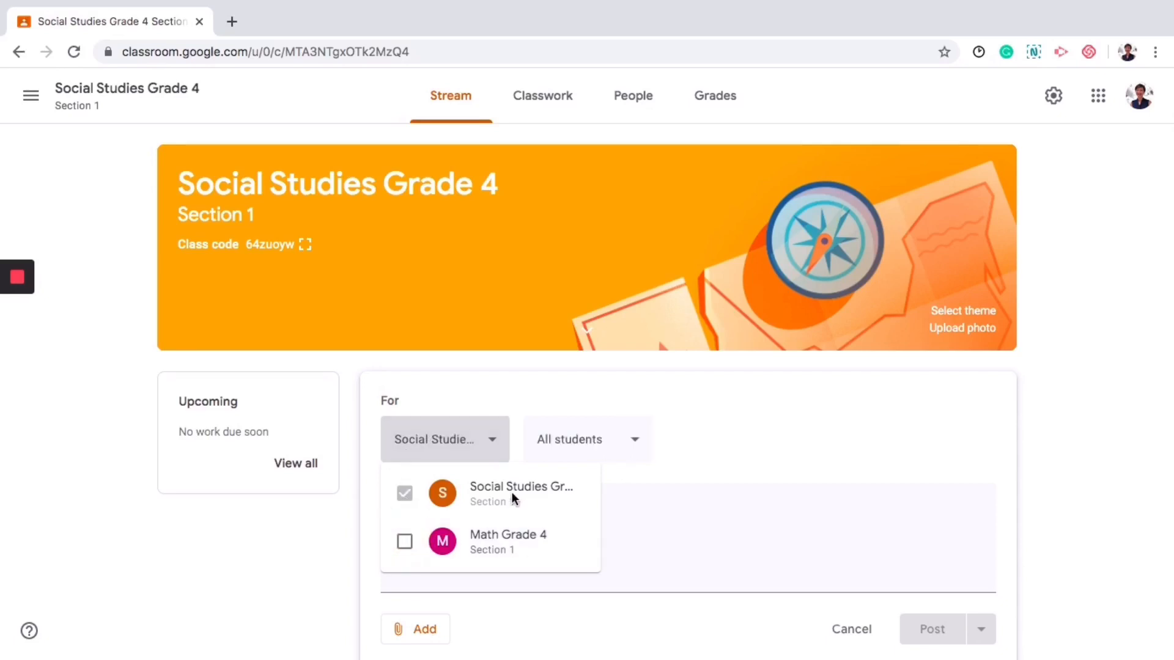
click(493, 446)
Step: Post the announcement "Hello Grade 4! Welcome to the Social Studies Class! I am excited to meet all of you!"
click(433, 549)
text(Hello Grade 4! Welcome to)
text( the Social Studies Class! I name x)
key(BackSpace)
key(BackSpace)
key(BackSpace)
key(BackSpace)
key(BackSpace)
key(BackSpace)
key(BackSpace)
text(am excited to meet all of you!)
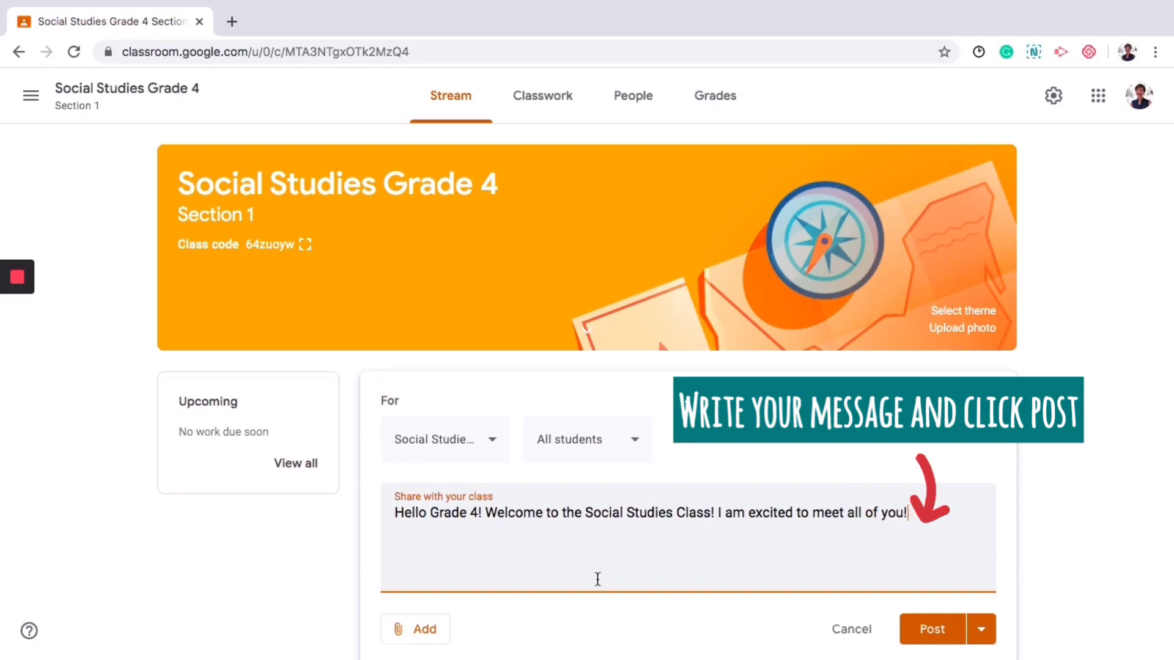
scroll(584, 560, down, 1)
click(926, 569)
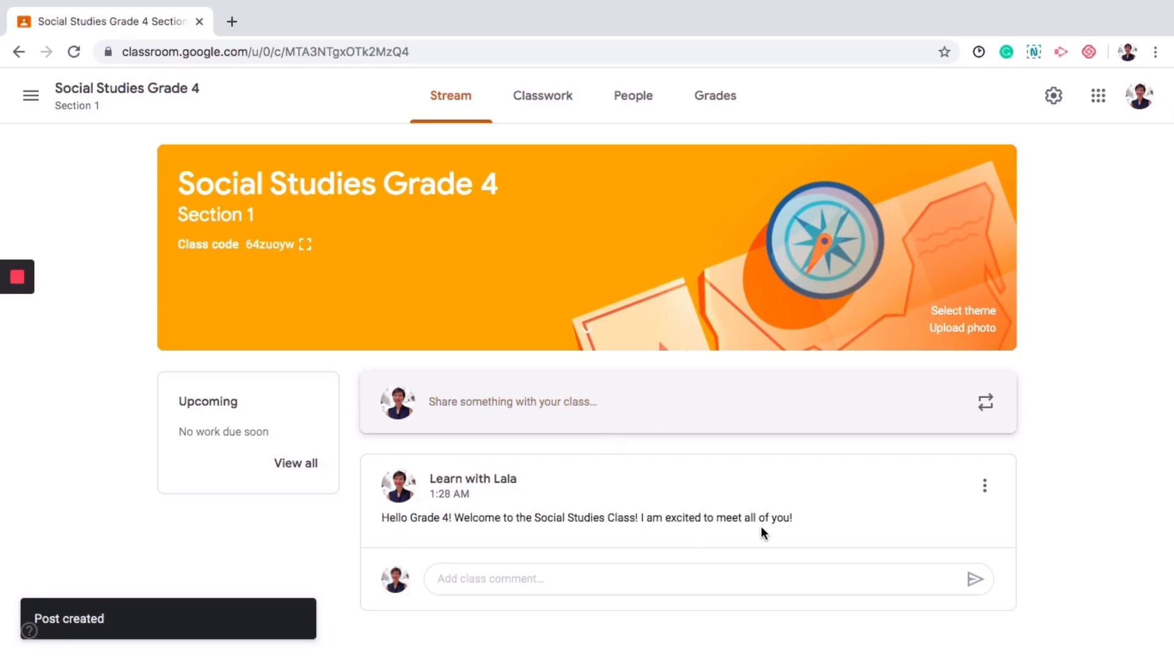
Step: View the class's people page, inspect the student invitation form without inviting anyone, and select the class code for students
click(634, 99)
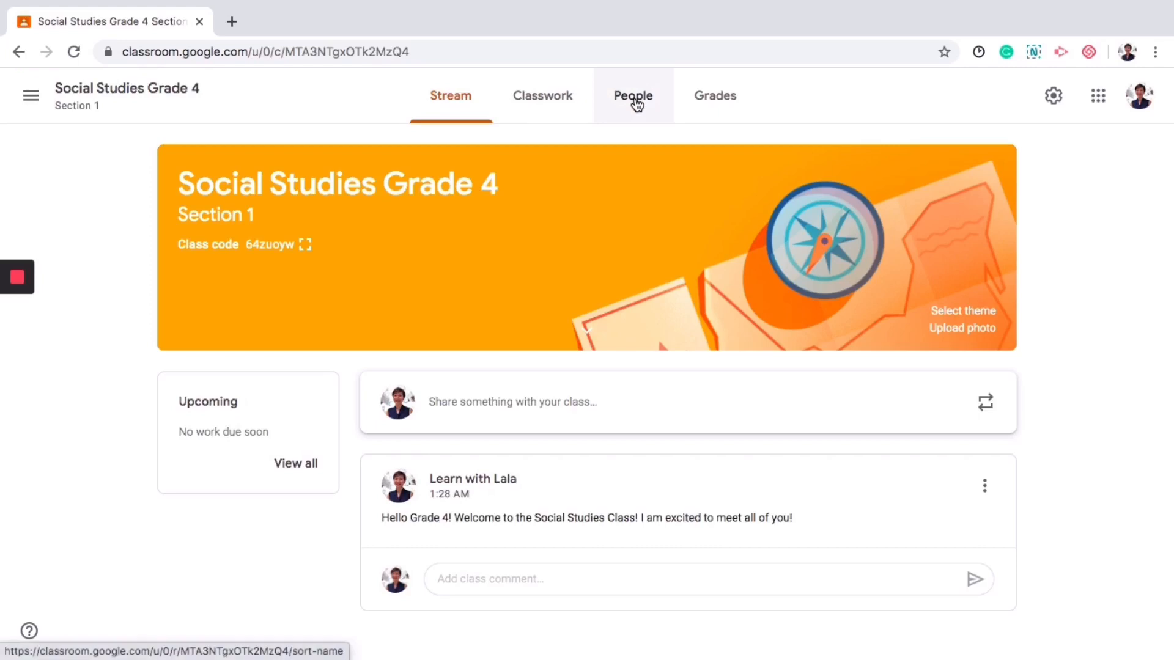
click(635, 102)
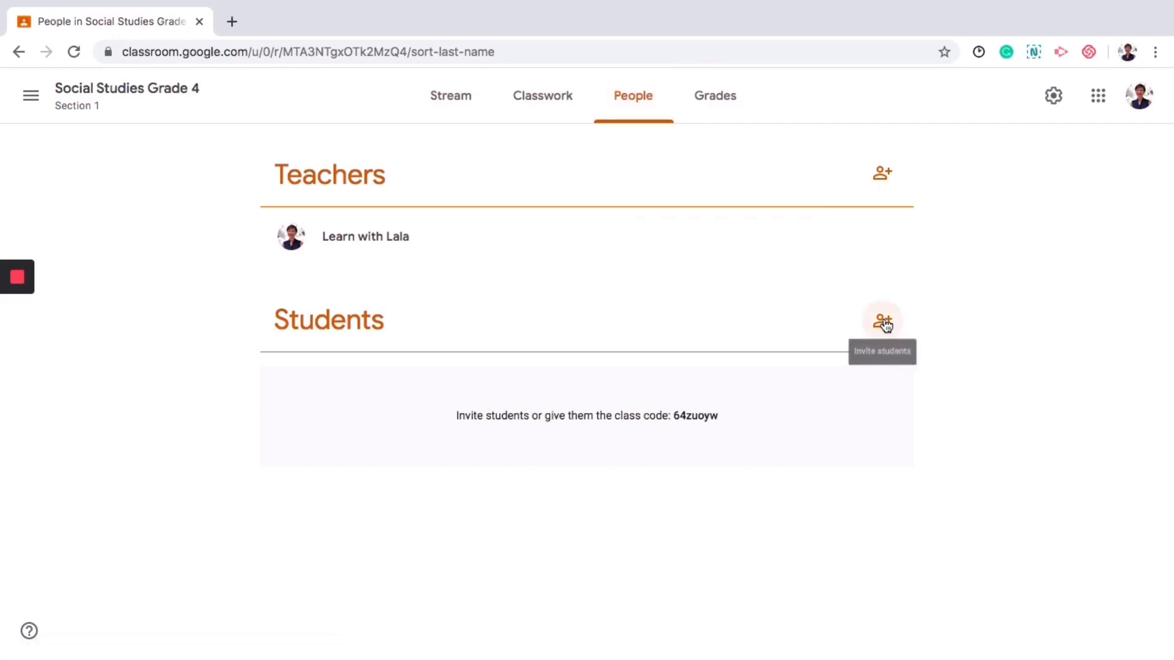
click(883, 320)
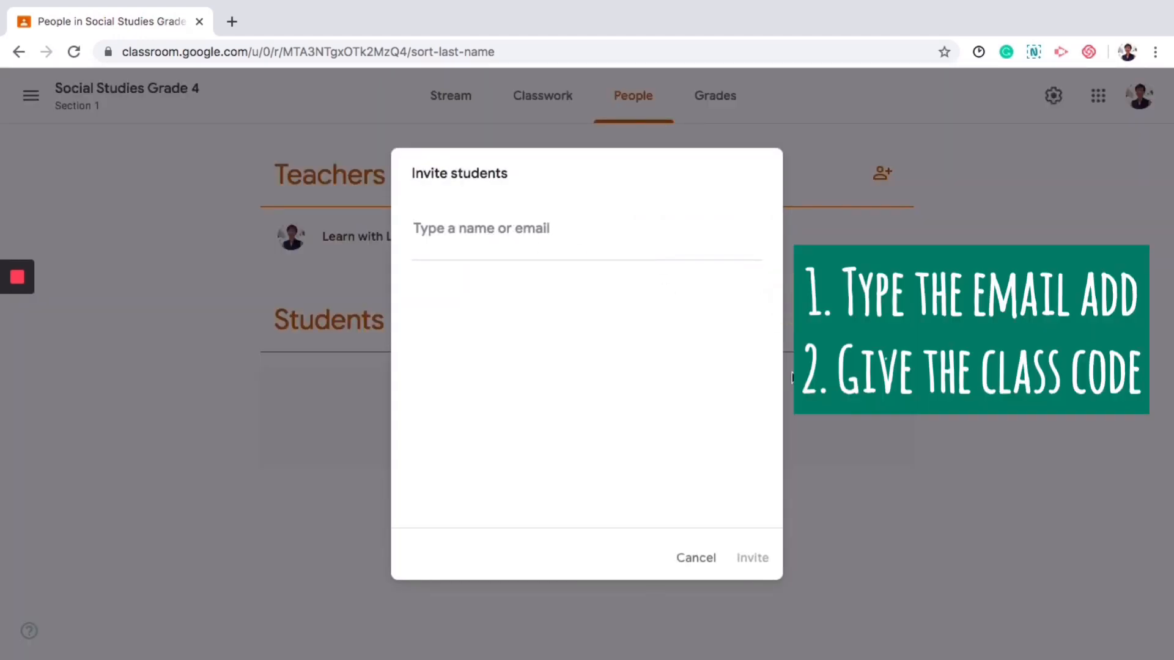
click(695, 557)
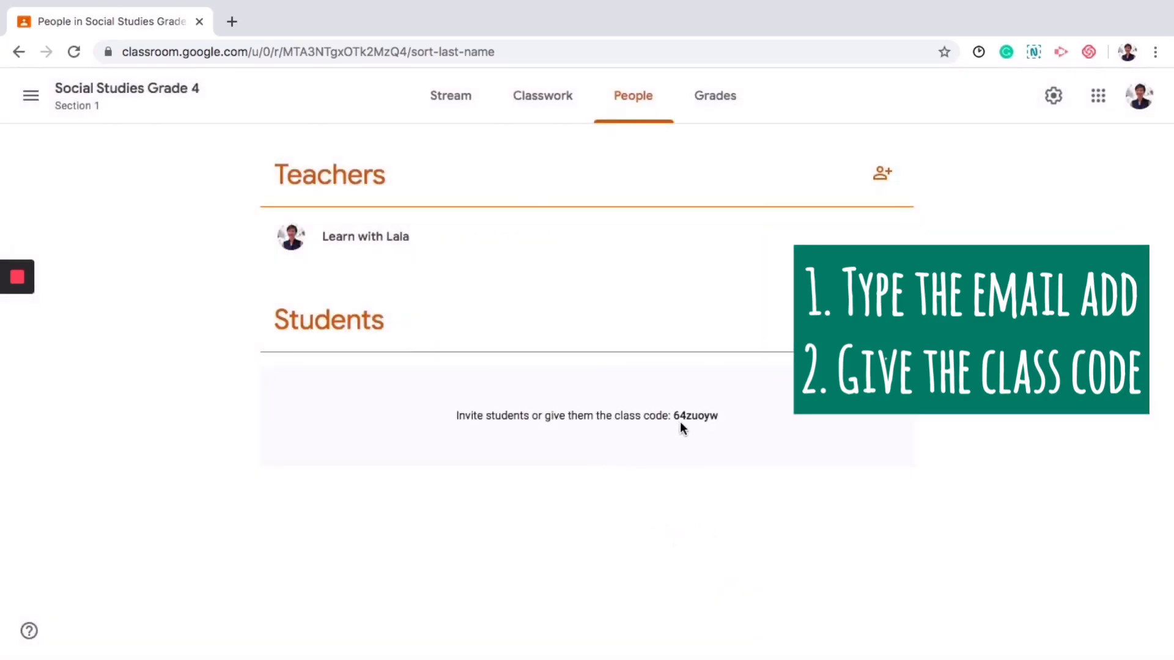
drag(674, 417, 720, 425)
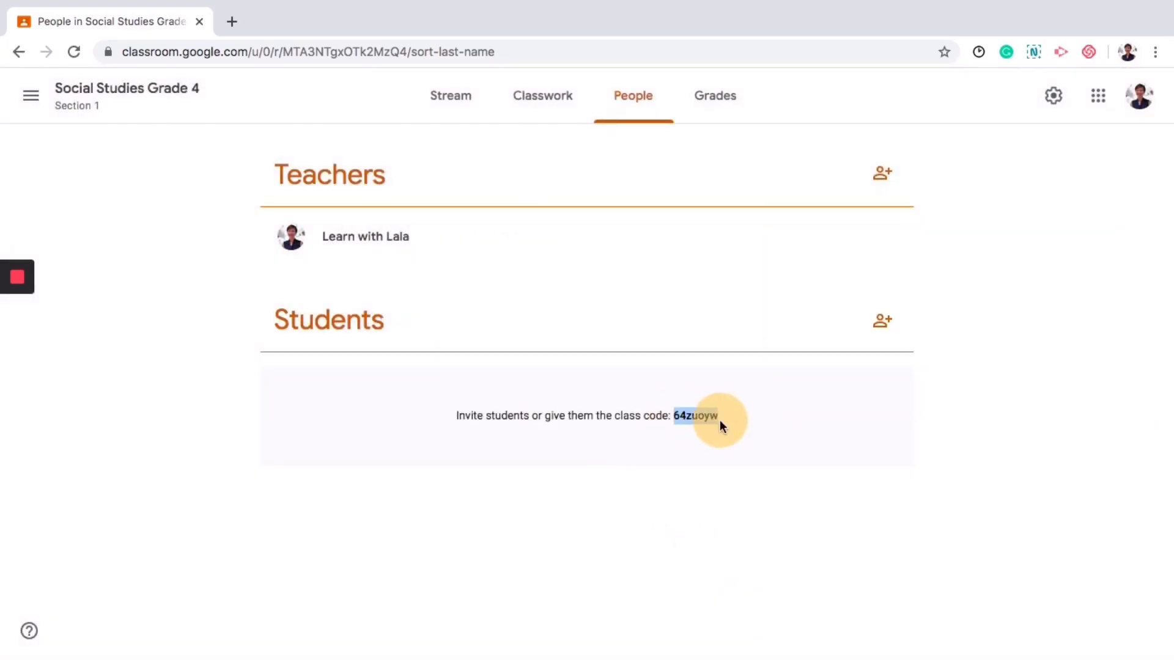
Step: Invite a student to the Social Studies class by their e-mail, and join the class from the invitation message in Gmail
click(827, 419)
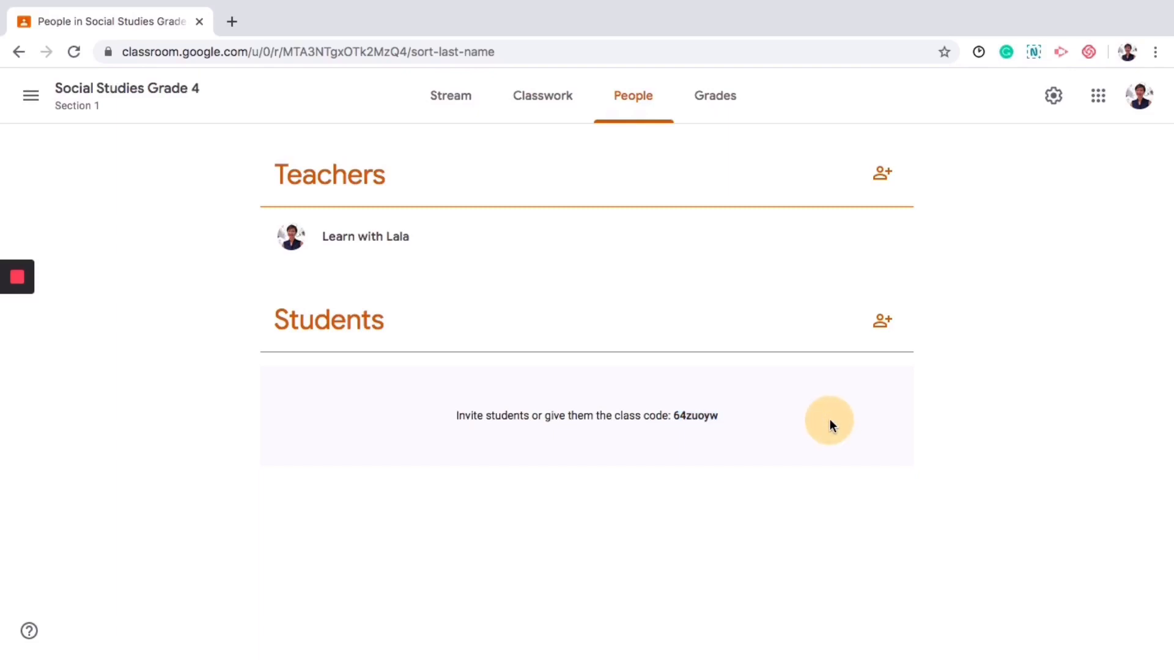
click(880, 324)
click(526, 228)
text(mslala)
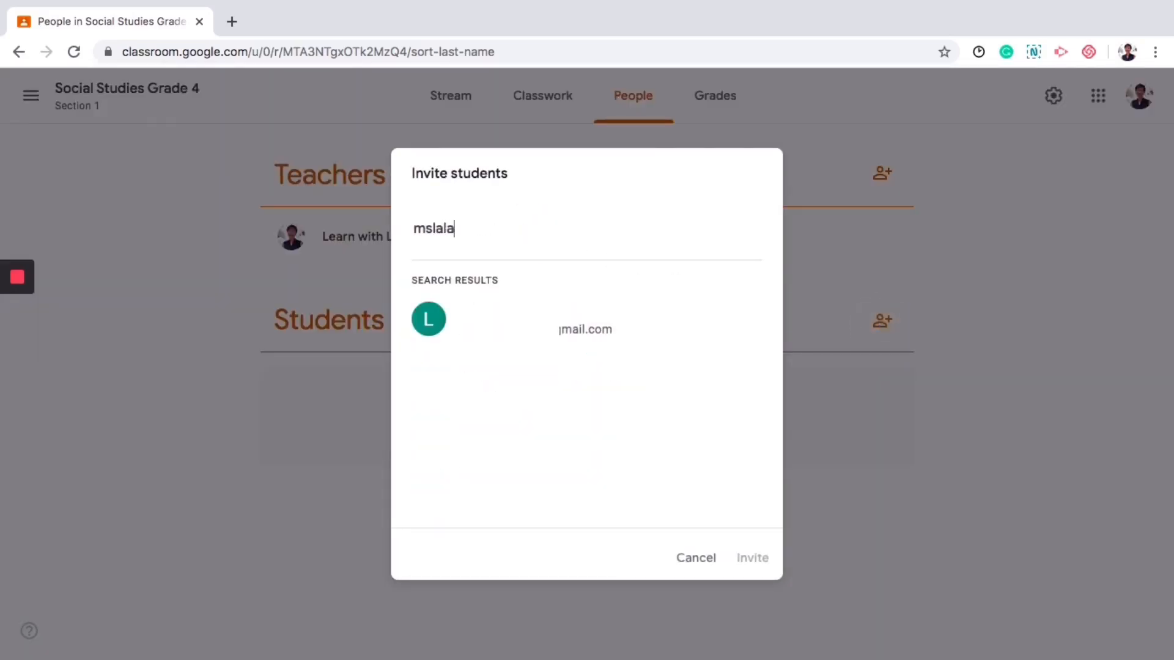
click(642, 336)
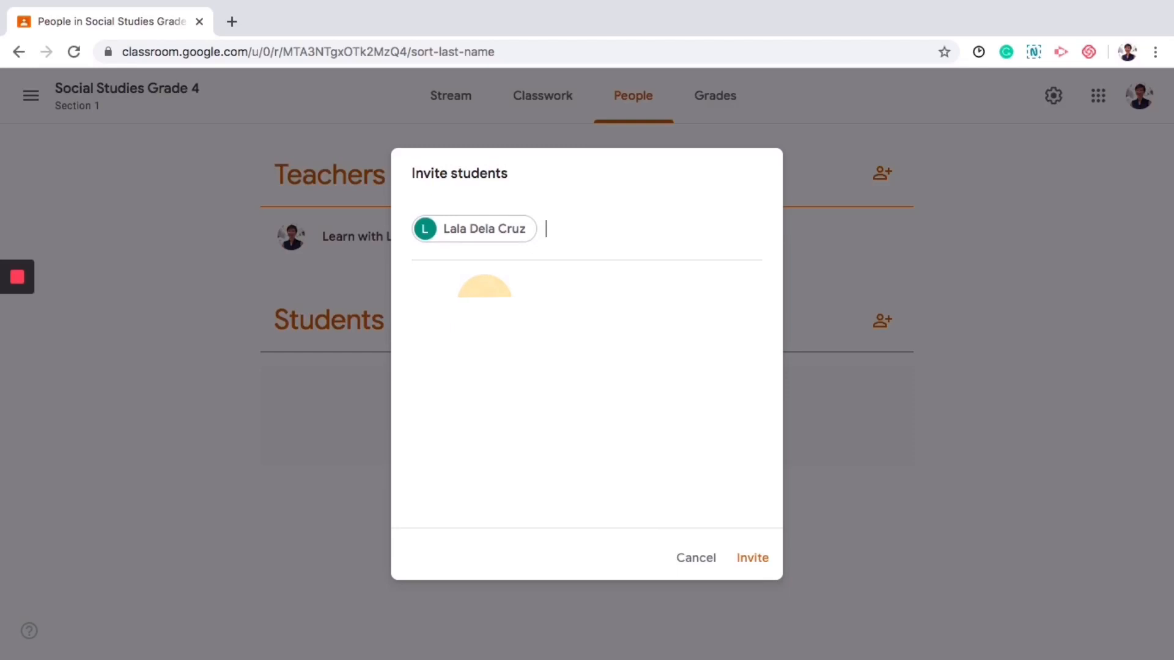
click(748, 565)
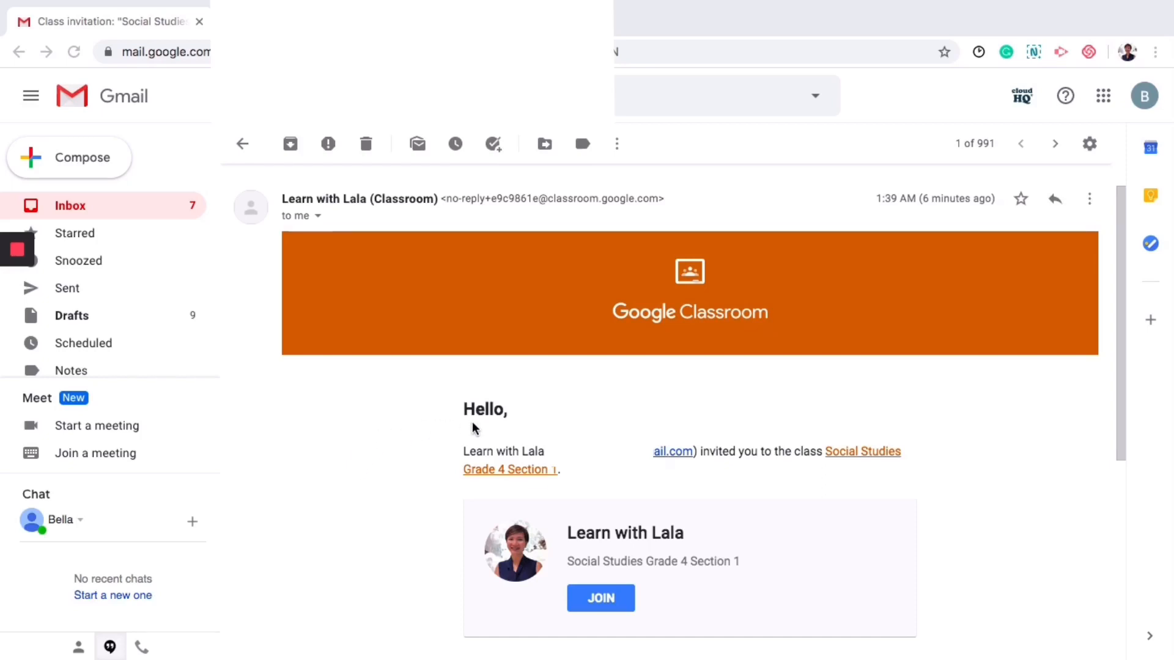
click(601, 599)
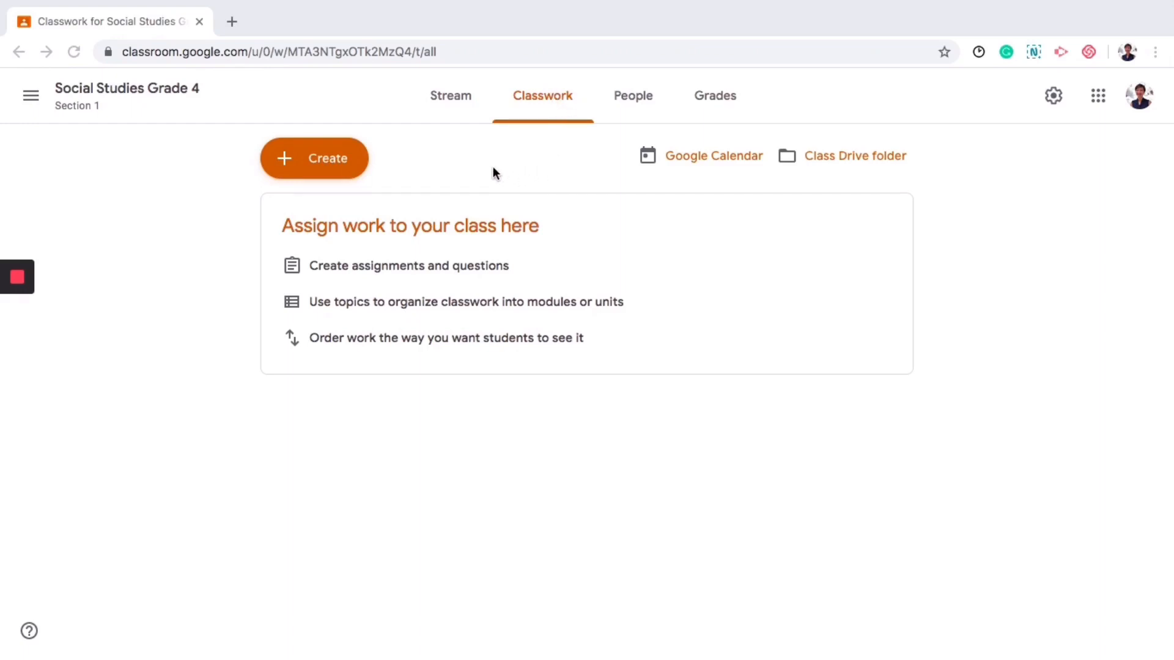
Step: Add the topic "Chapter 1: Philippine Geography" to the Social Studies Grade 4 classwork
click(297, 163)
click(326, 362)
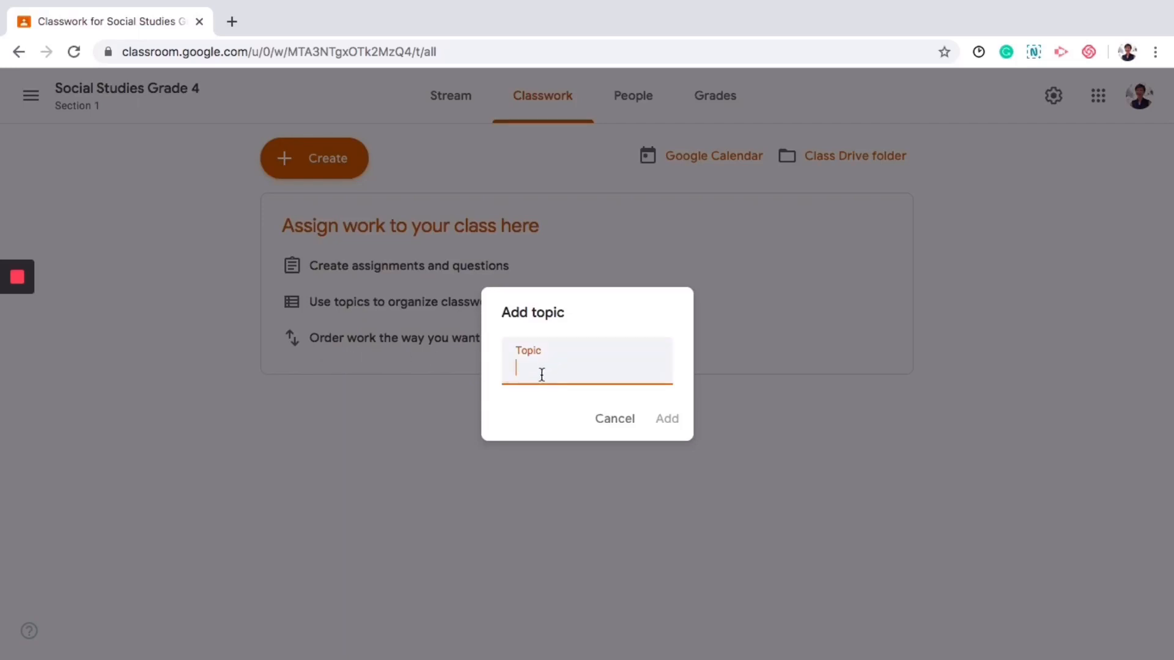
text(Chapter 1: Philippin)
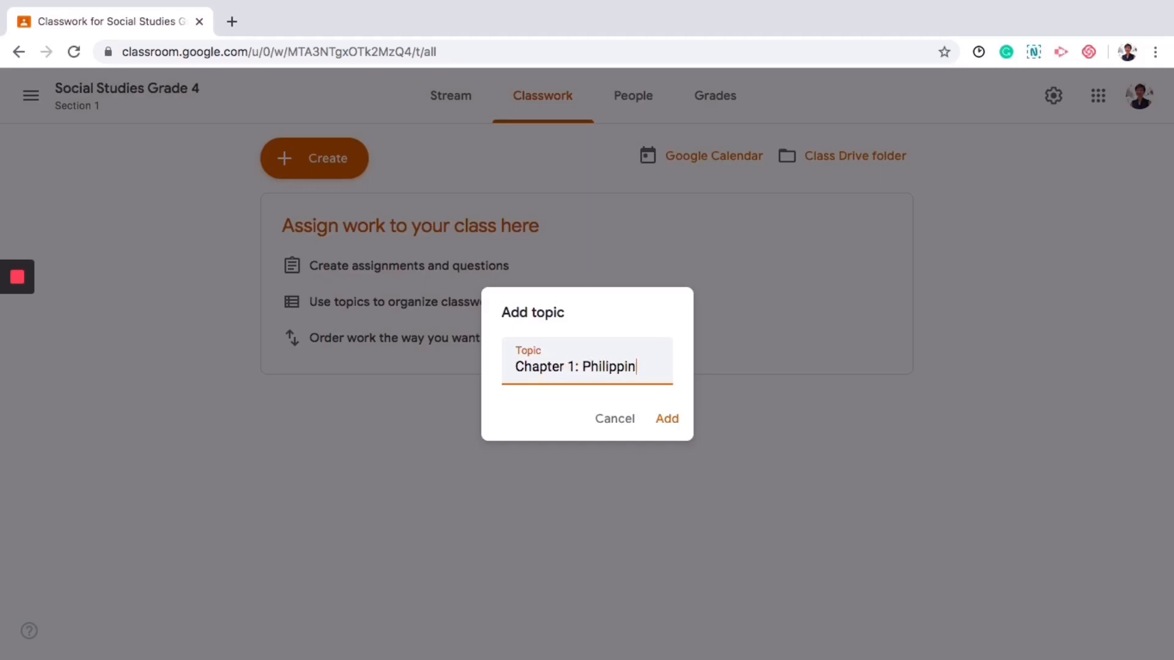
text(e Geography)
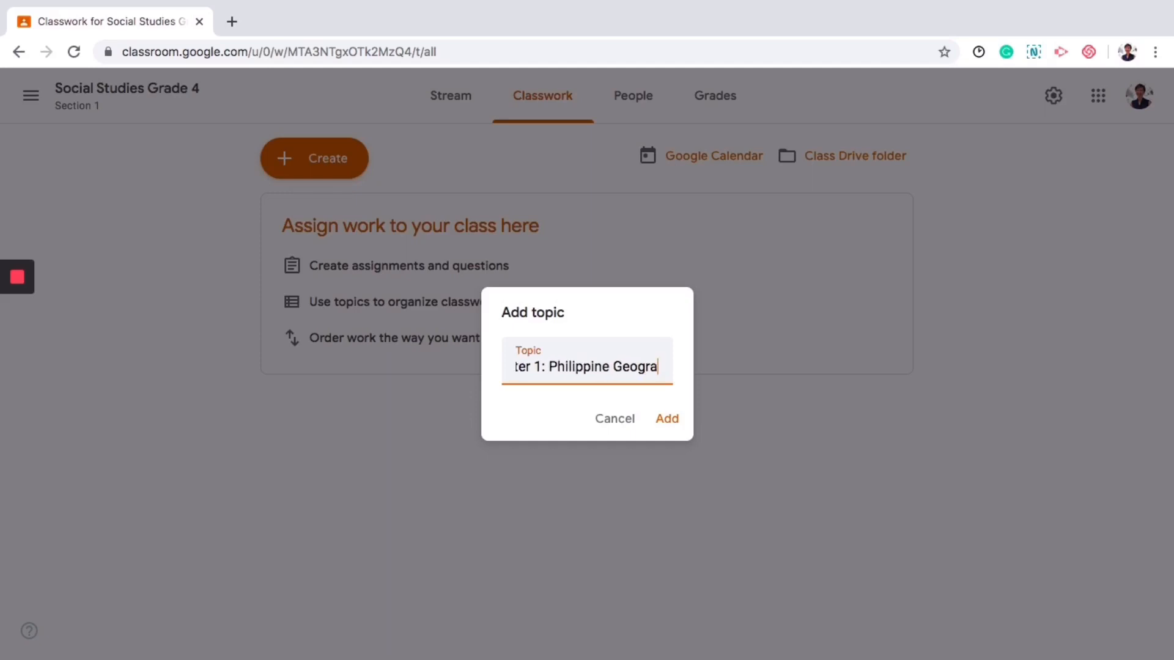
click(667, 420)
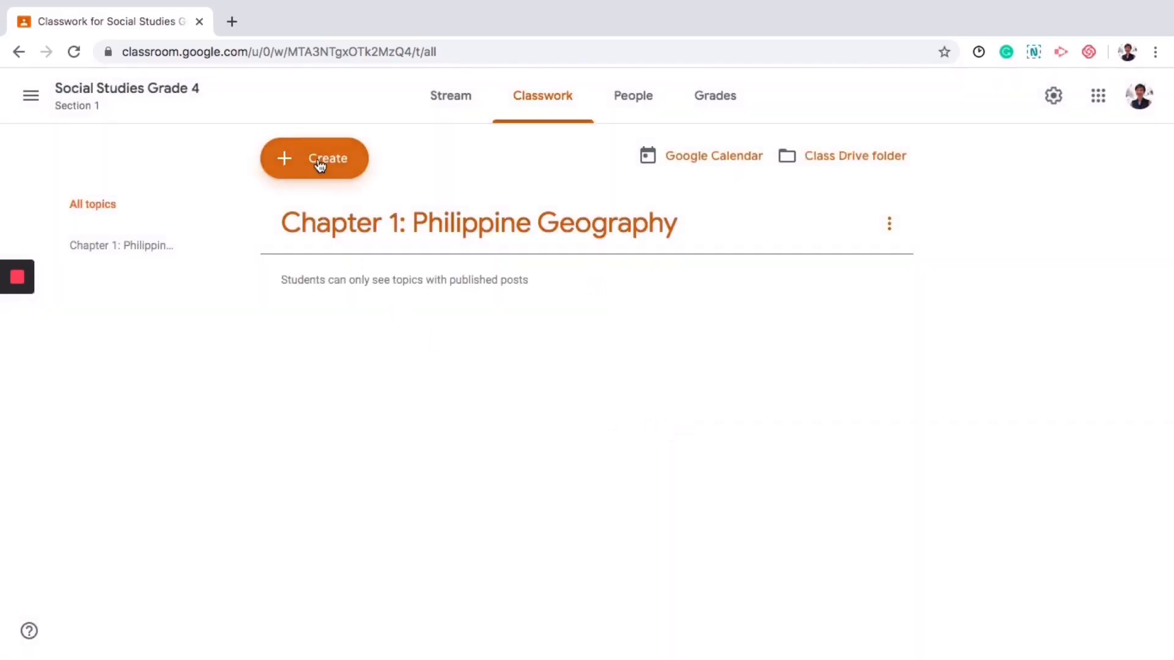
Step: Add a second classwork topic named "Chapter 2: Natural Resources"
click(319, 165)
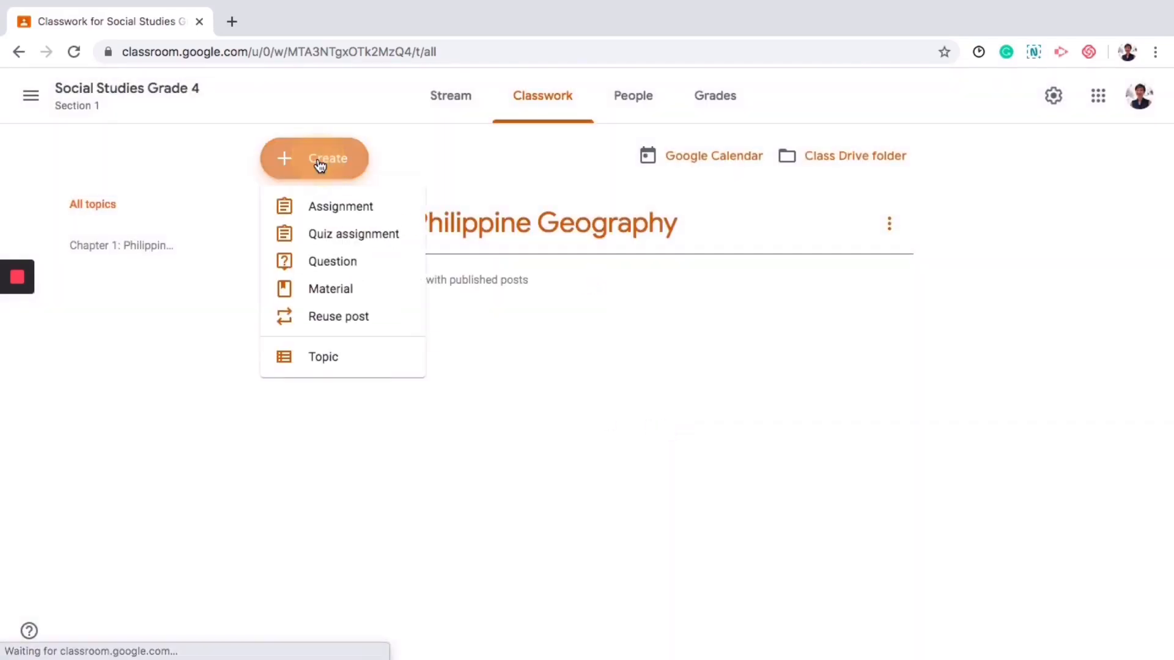
click(326, 360)
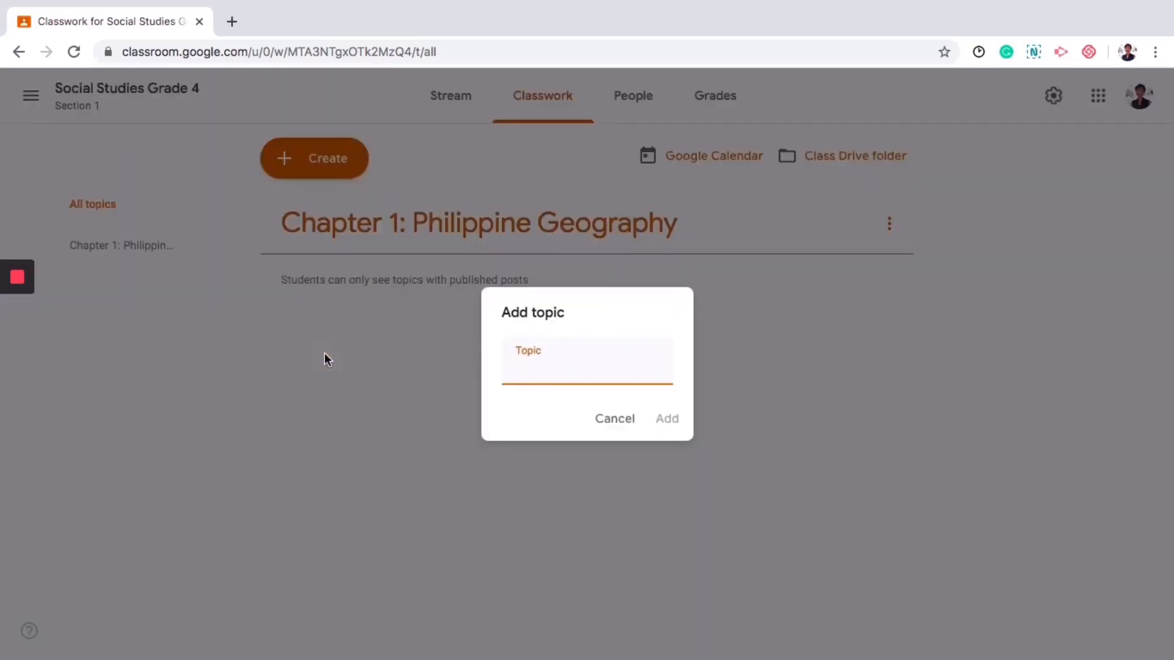
text(Chapter 2: Natural Re)
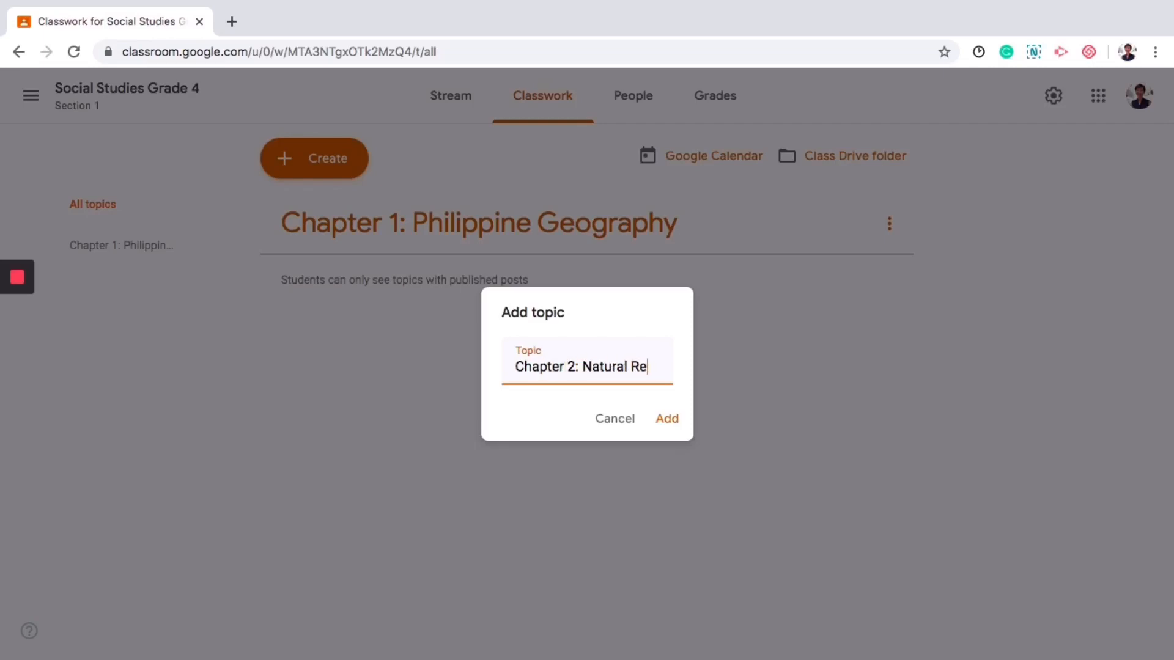
text(sources)
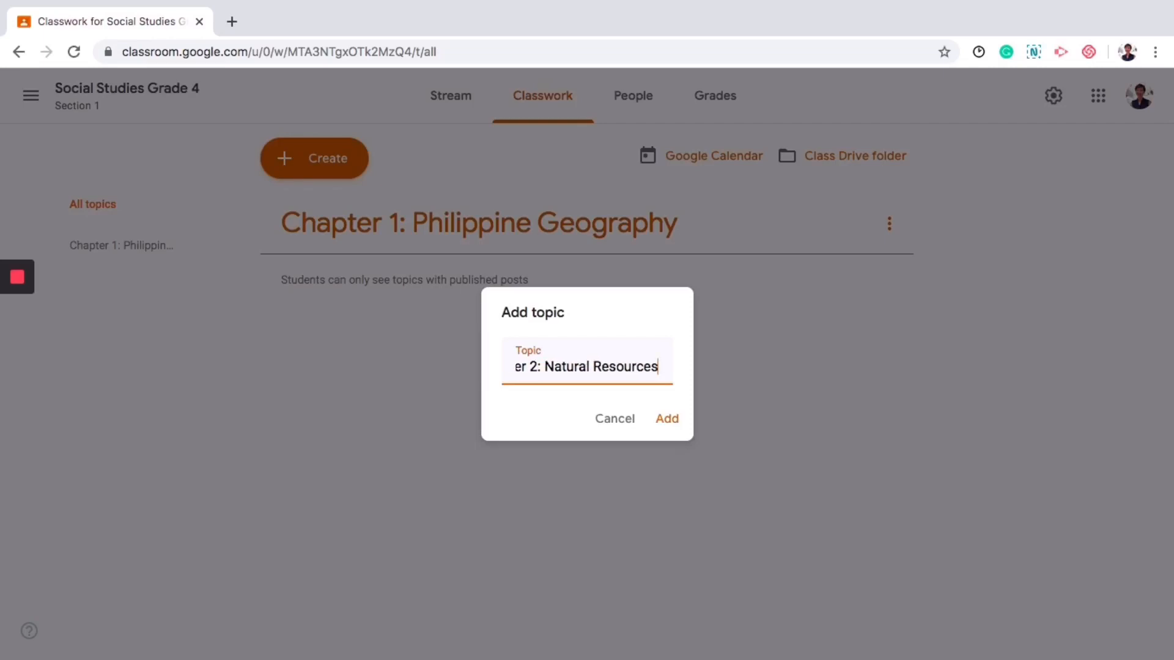
click(668, 419)
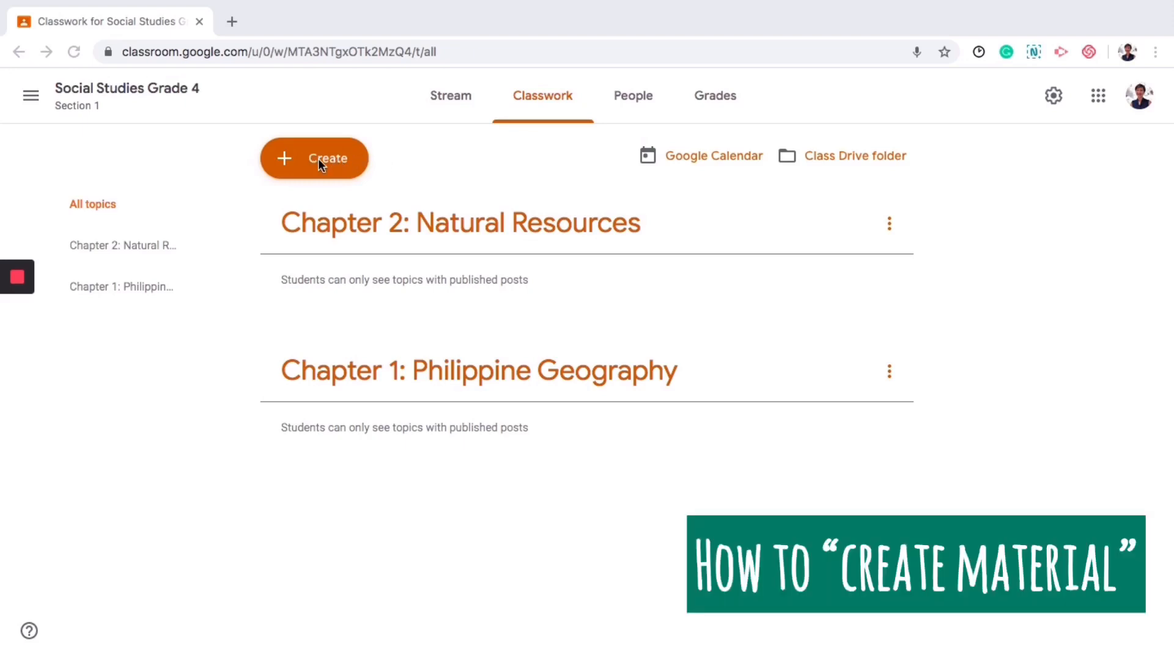
Step: Create a new classwork material and title it "Geography of the Philippines"
click(276, 157)
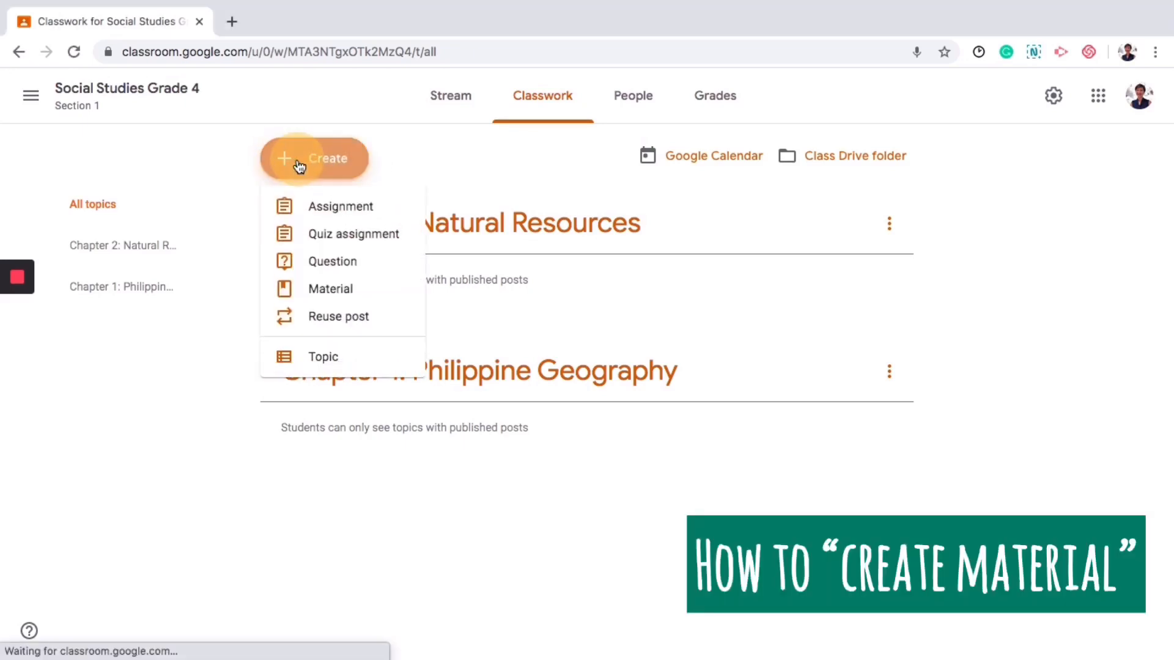
click(330, 292)
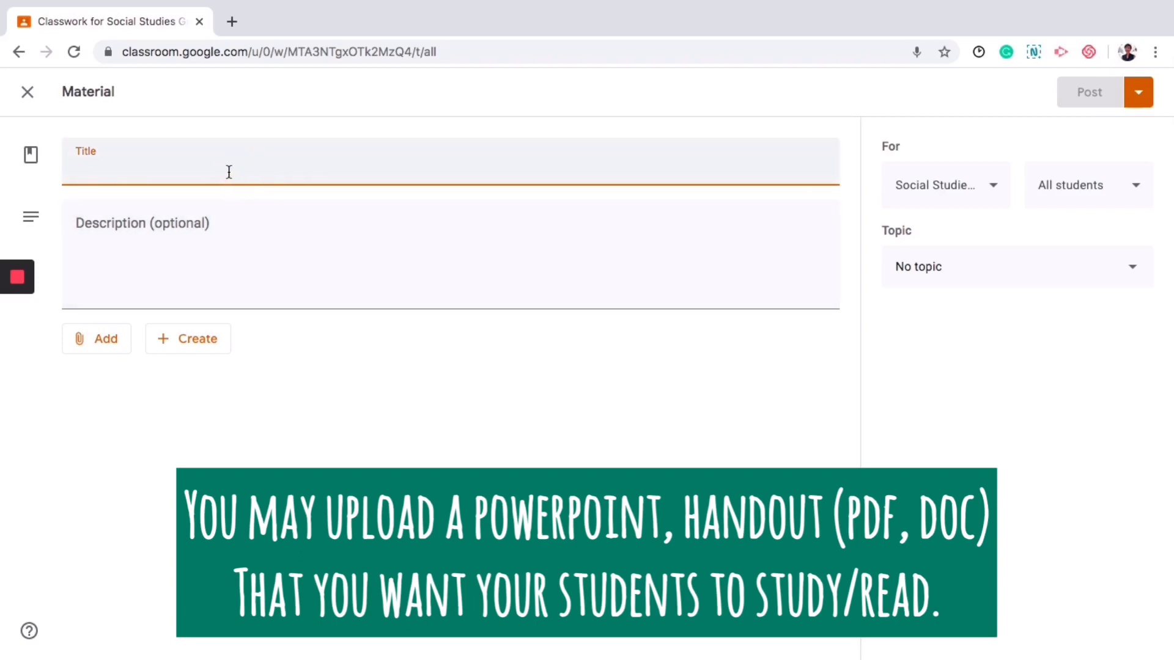
text(Georgra)
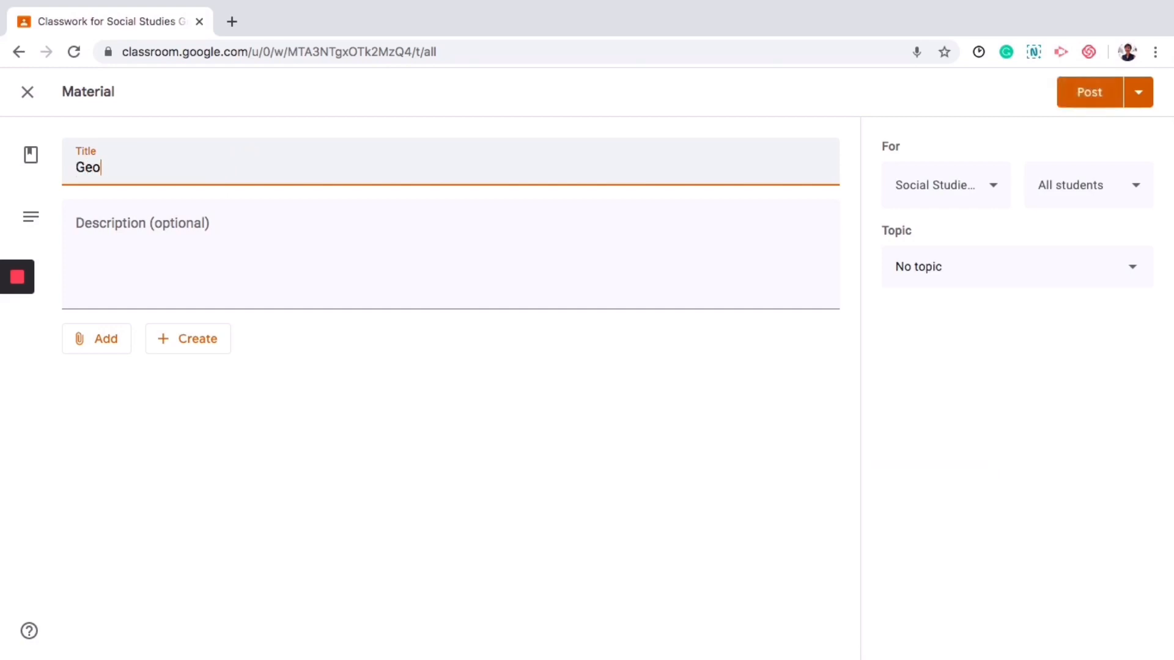
key(BackSpace)
key(BackSpace)
key(BackSpace)
key(BackSpace)
text(graphy of the)
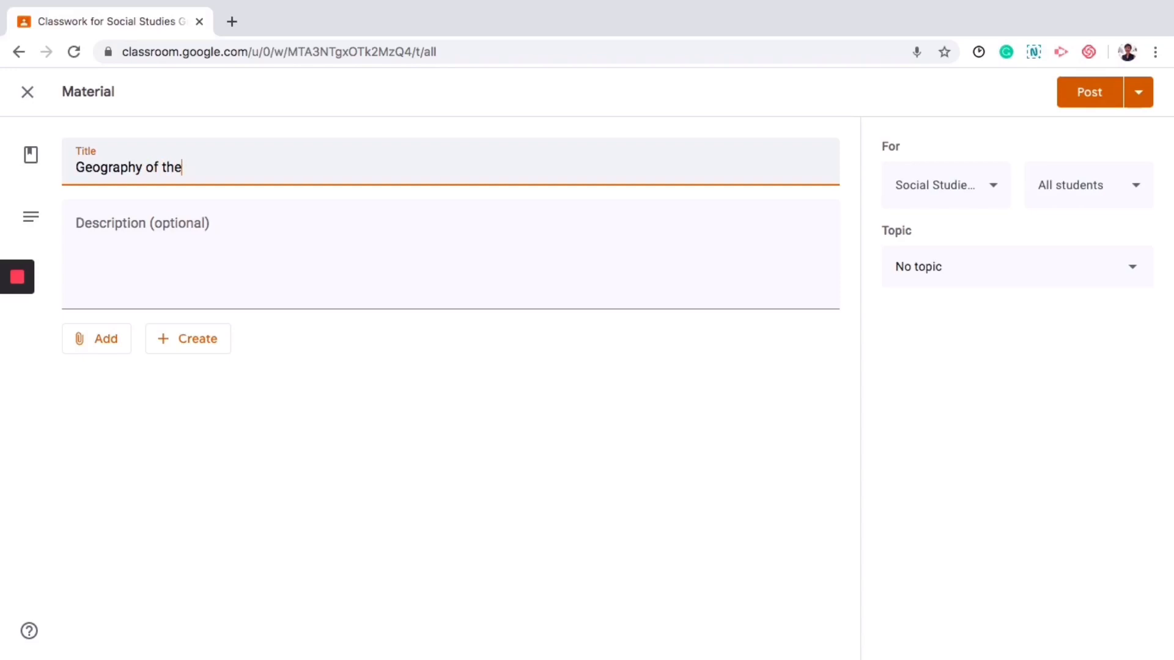
text( Philippines)
Step: Enter the material's description "Please study the powerpoint and the handout below."
click(159, 224)
text(Pl)
key(BackSpace)
key(BackSpace)
text(PLease)
key(BackSpace)
key(BackSpace)
key(BackSpace)
key(BackSpace)
key(BackSpace)
text(lease study )
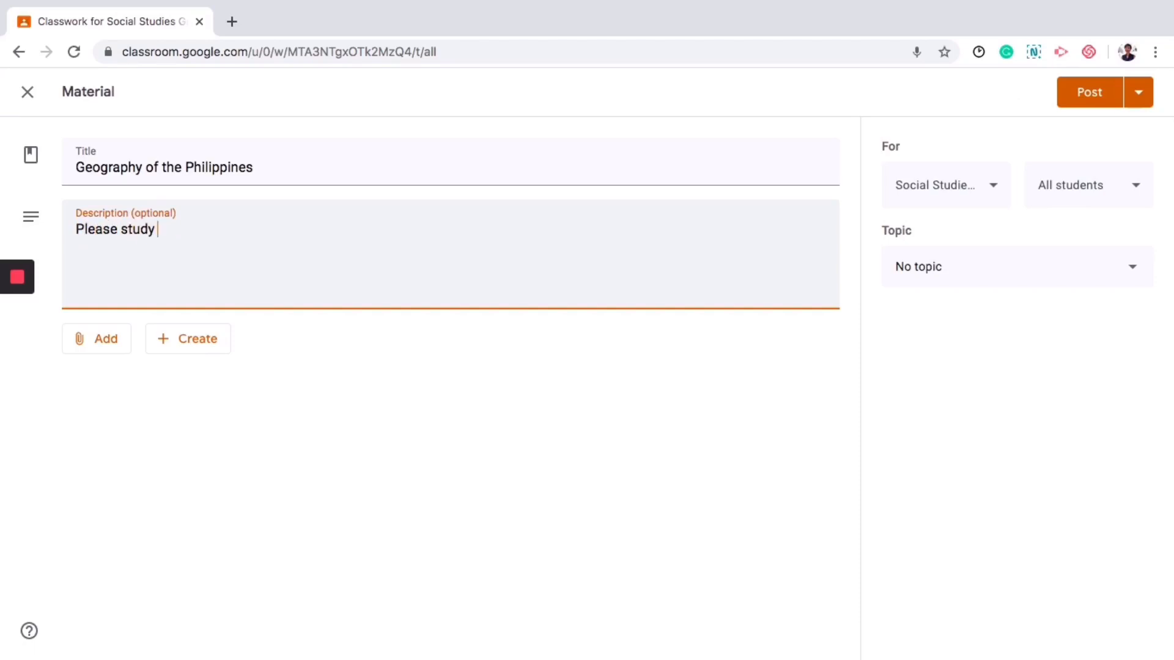
text(the powerpoint and the hando)
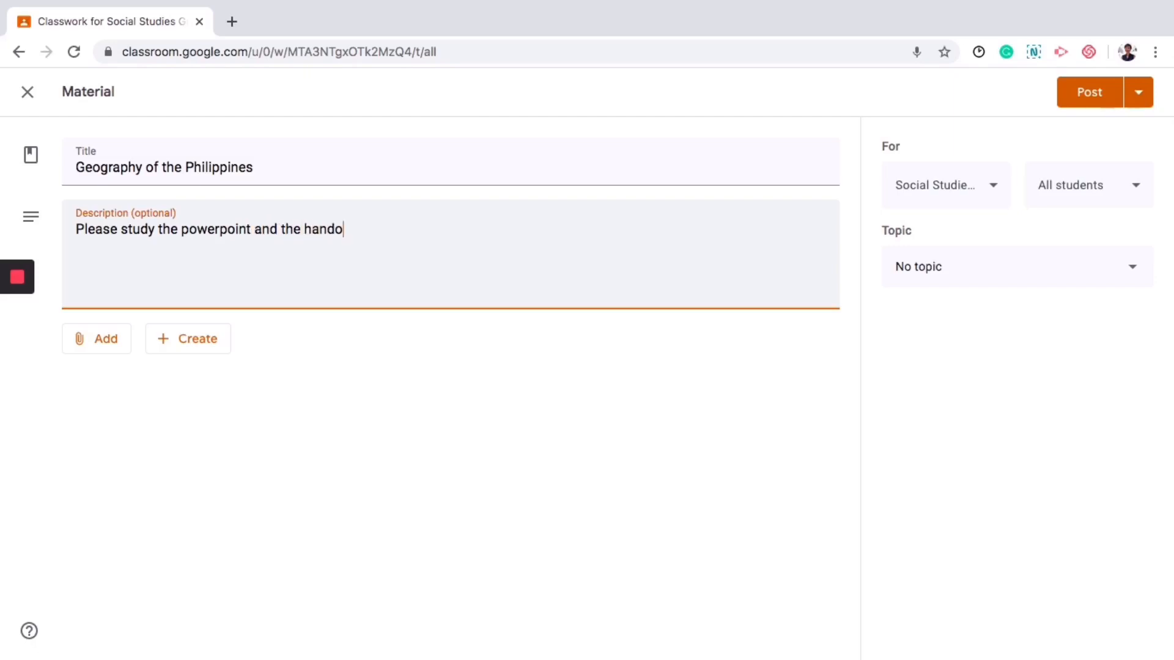
text(ut below.)
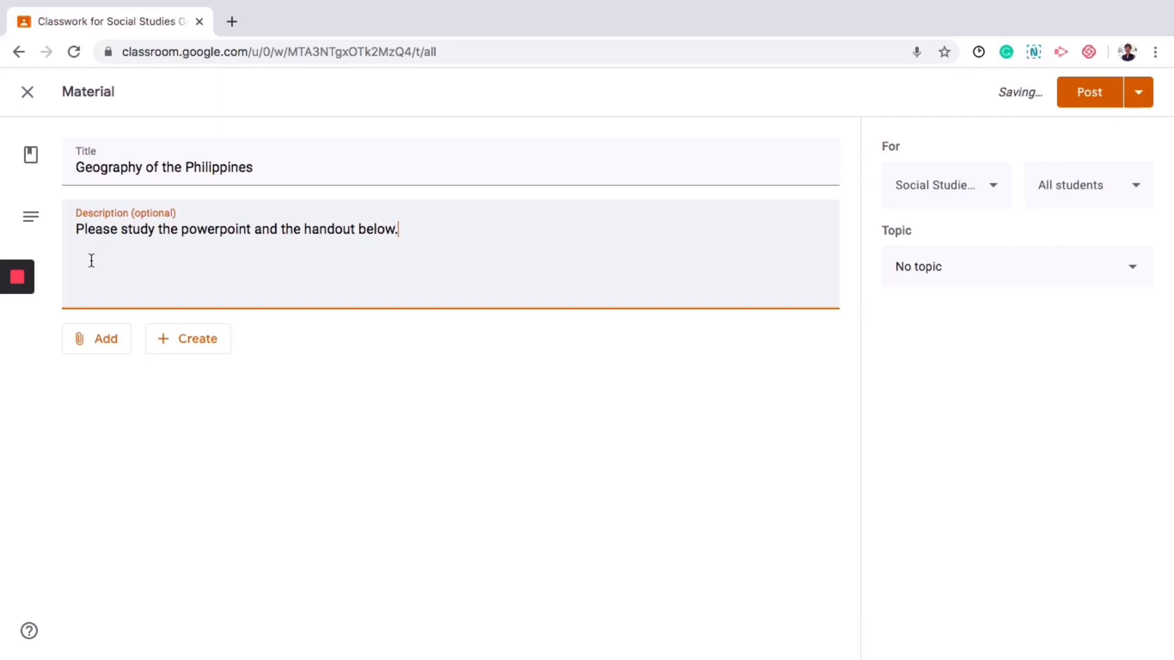
click(105, 342)
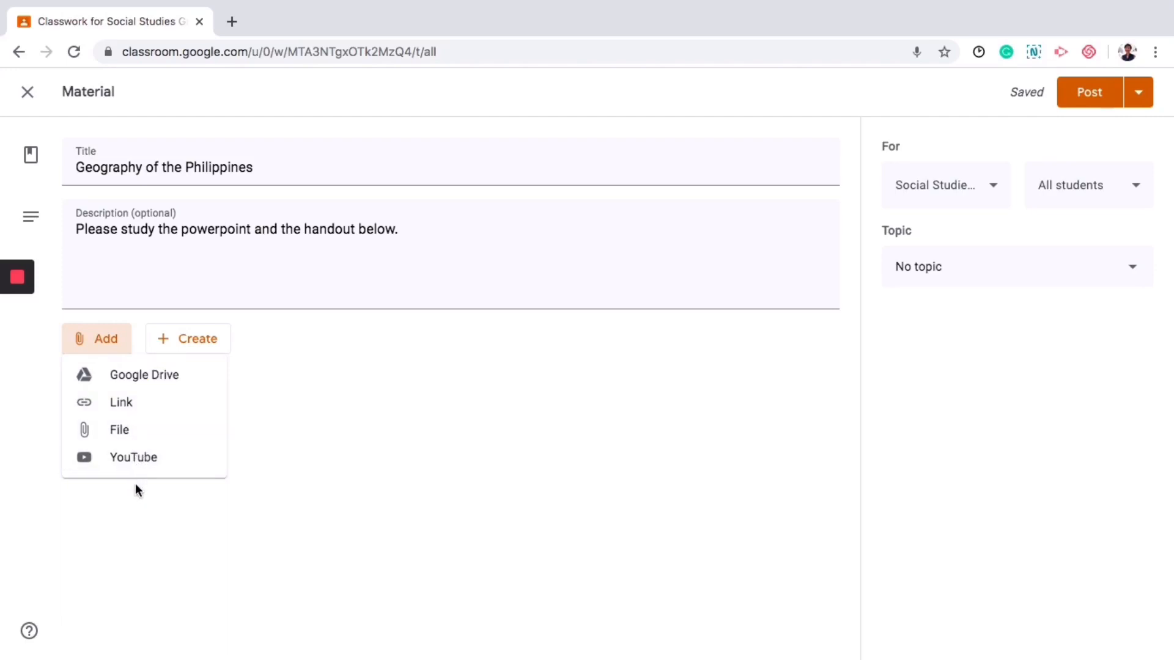
click(127, 500)
click(188, 338)
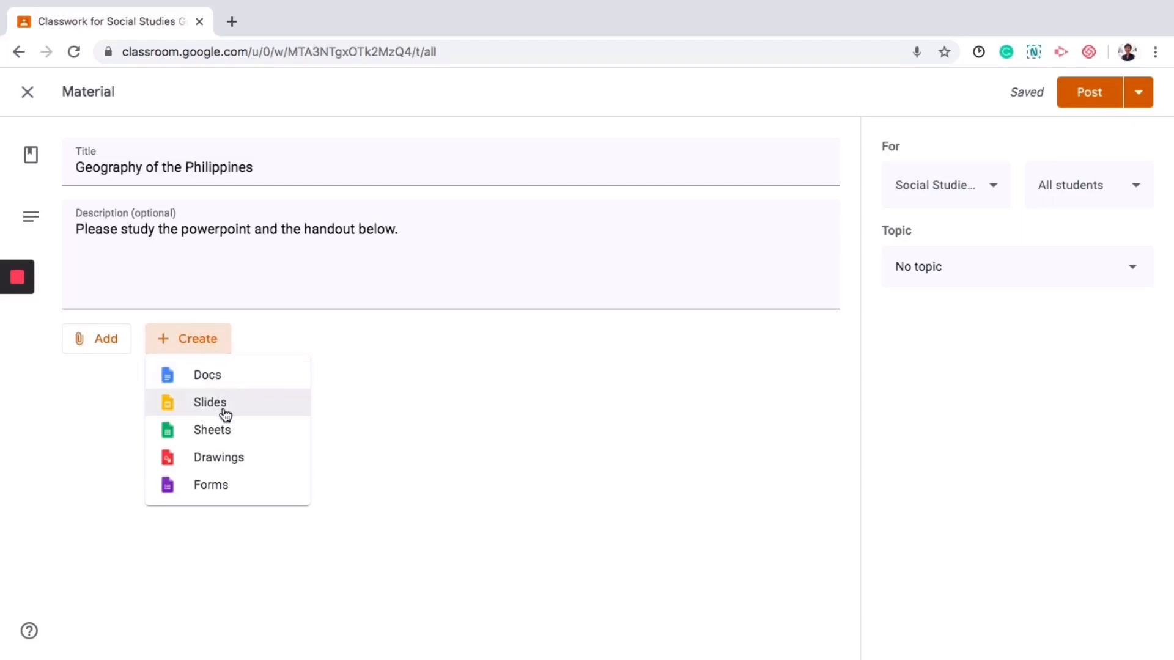
click(134, 533)
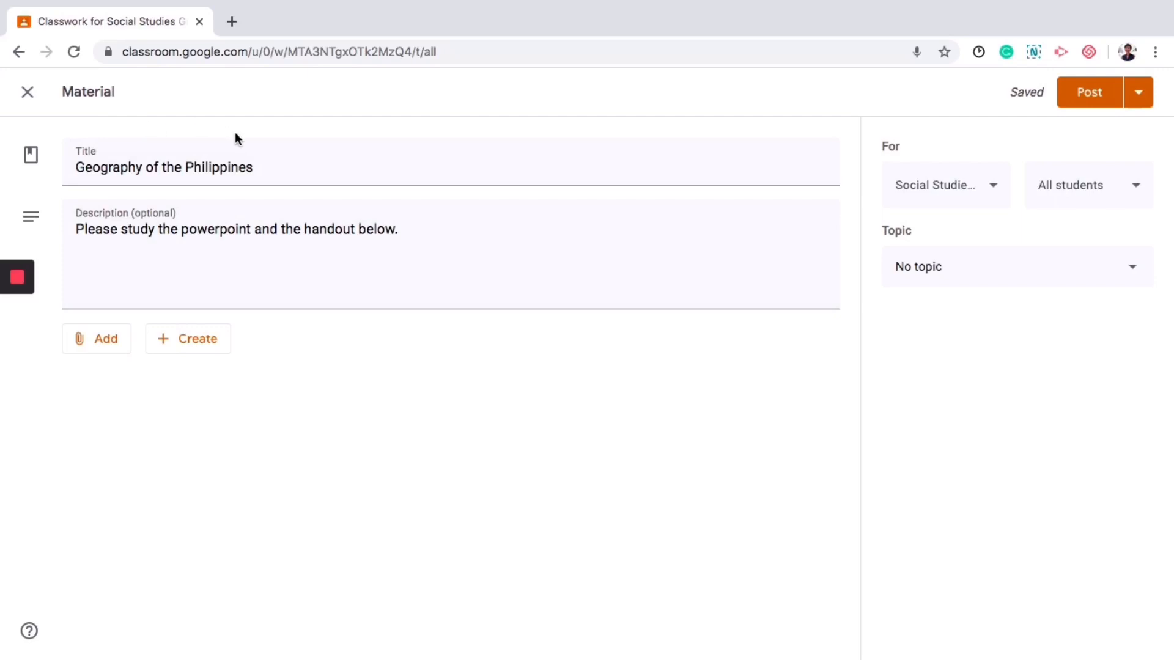
Step: Attach "Q1 1 Philippine Geography.pptx" and "Handout Philippines and Physical Characteristics.docx" from the SS folder on the Desktop to the material
click(100, 347)
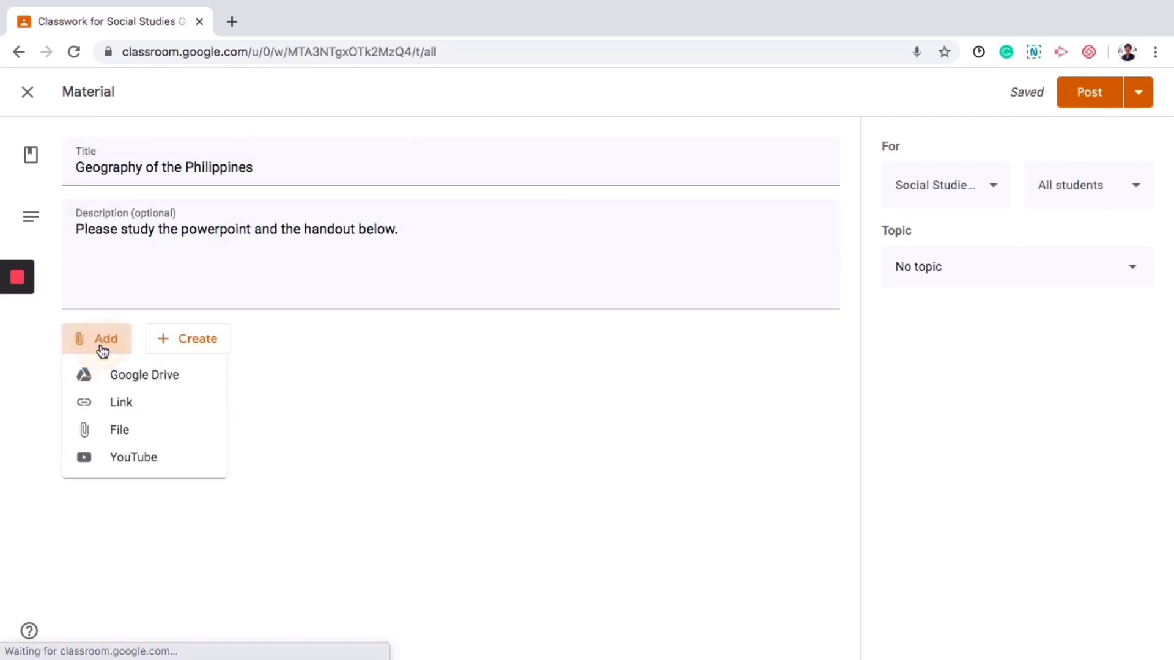
click(122, 431)
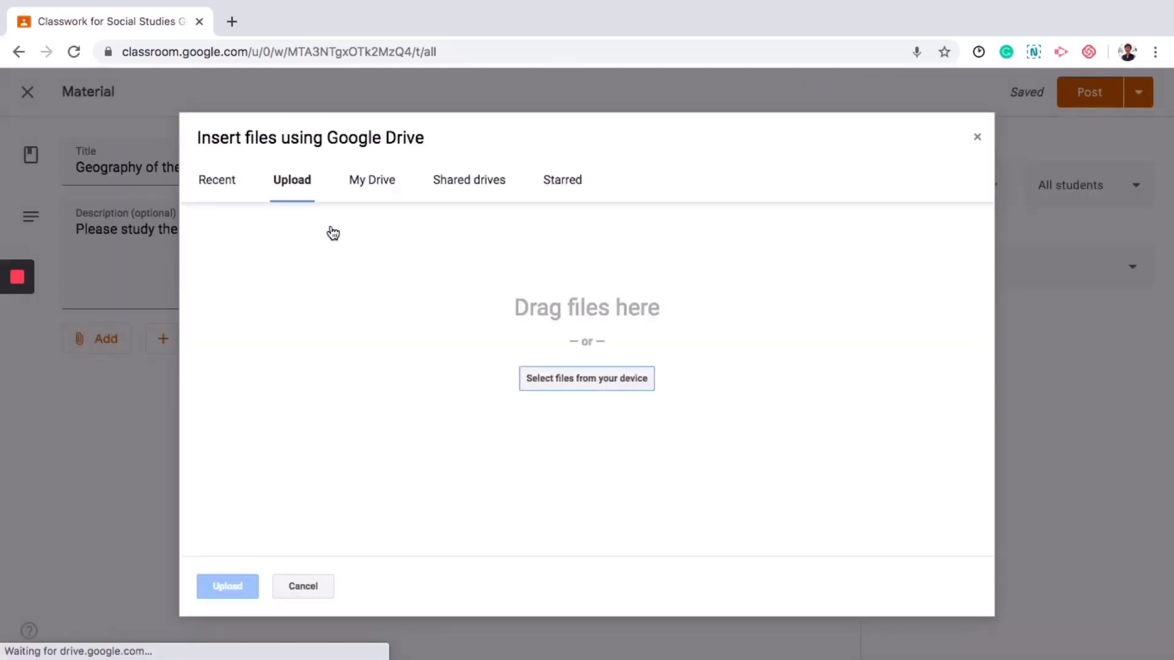
click(572, 387)
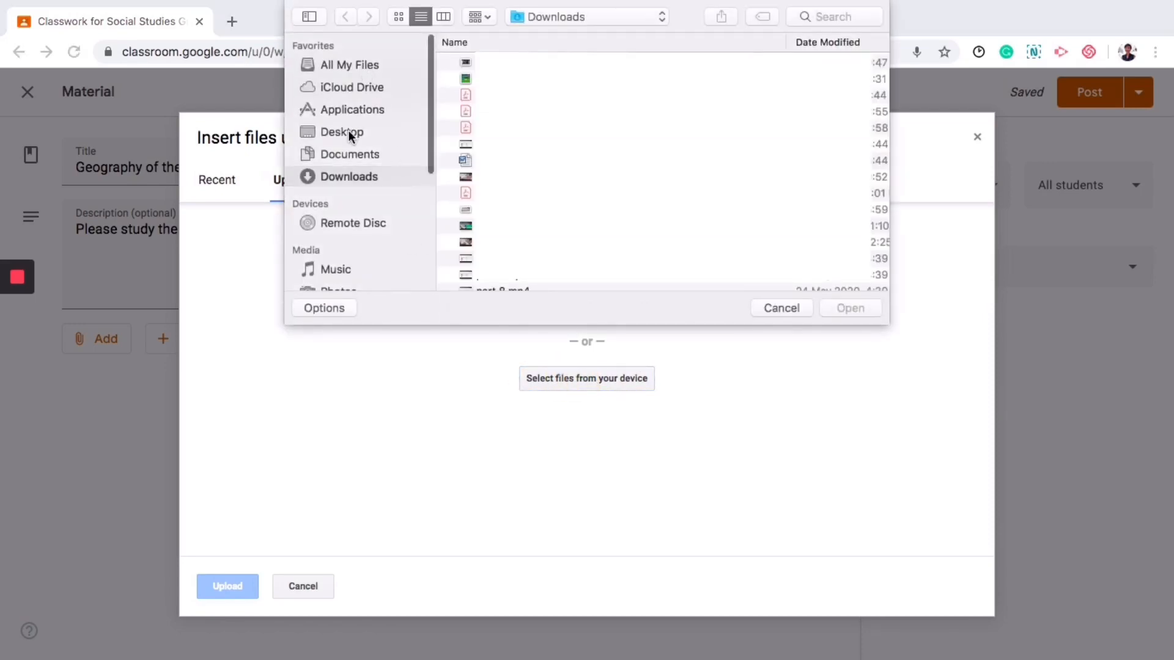
click(349, 132)
double_click(481, 63)
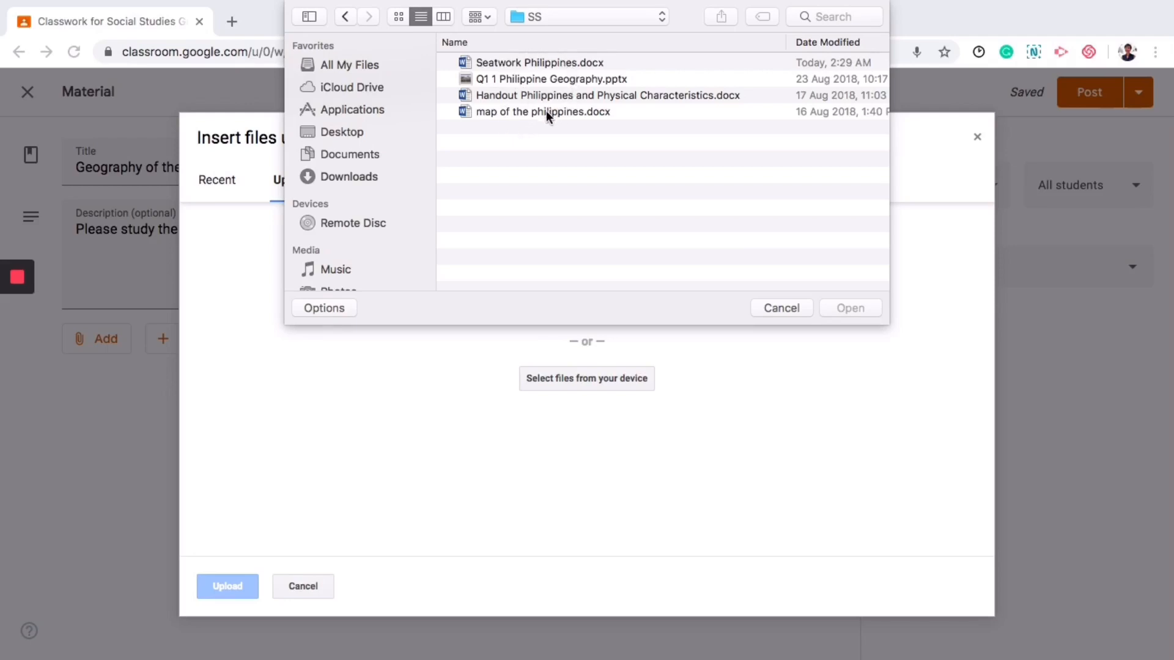
click(518, 79)
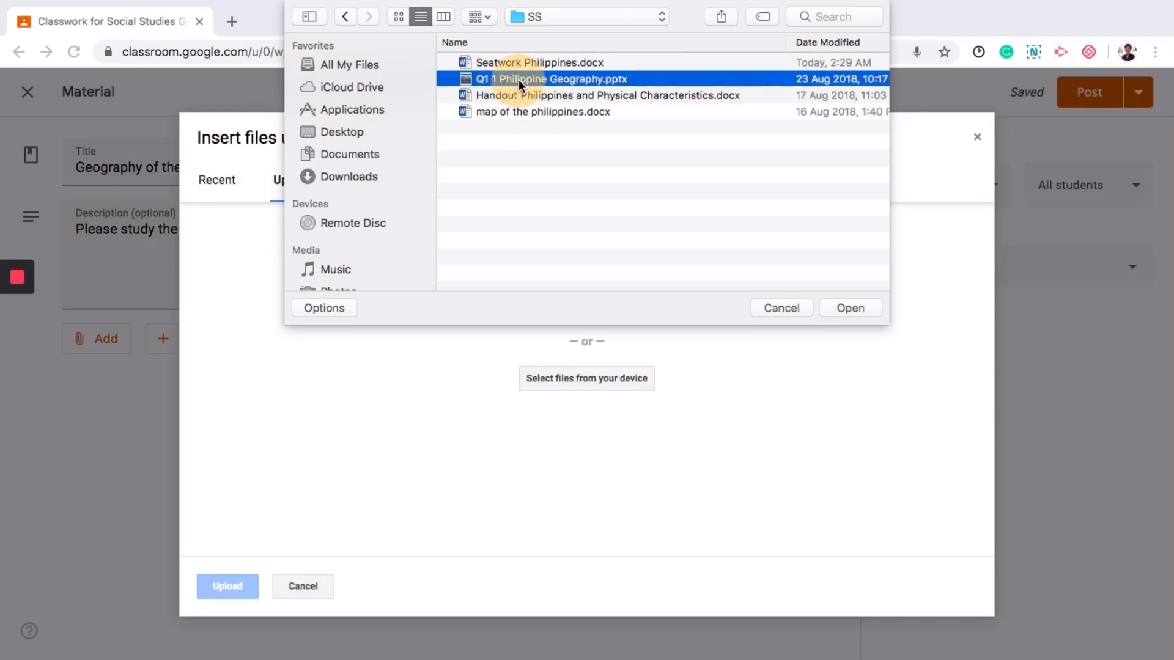
super+click(553, 95)
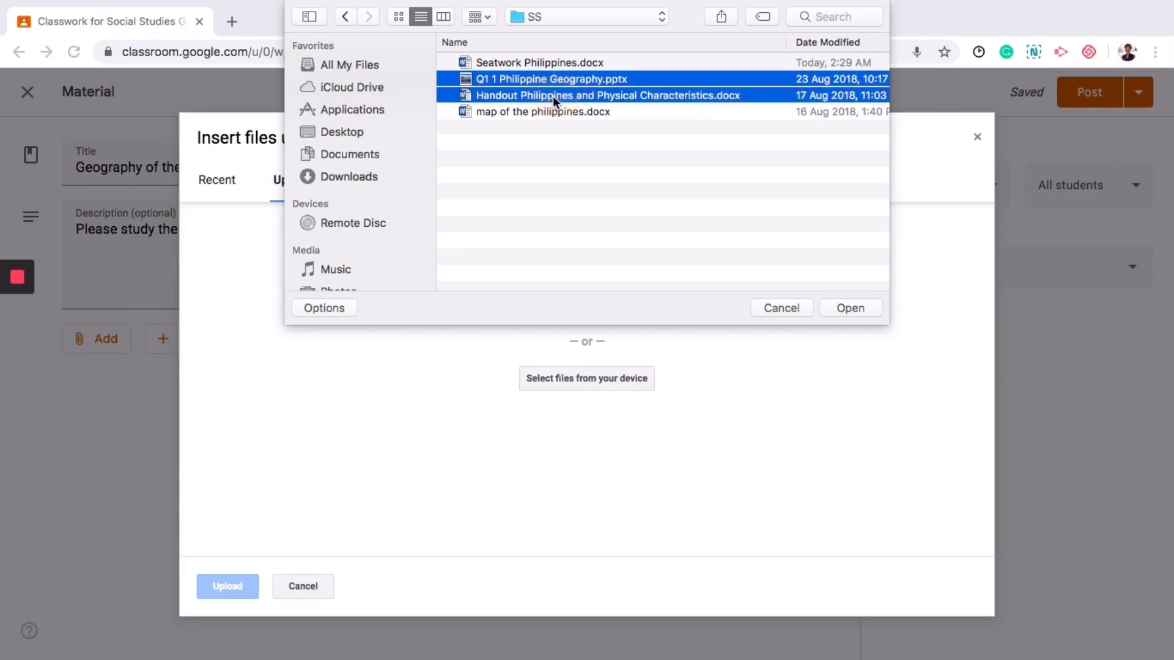
click(850, 307)
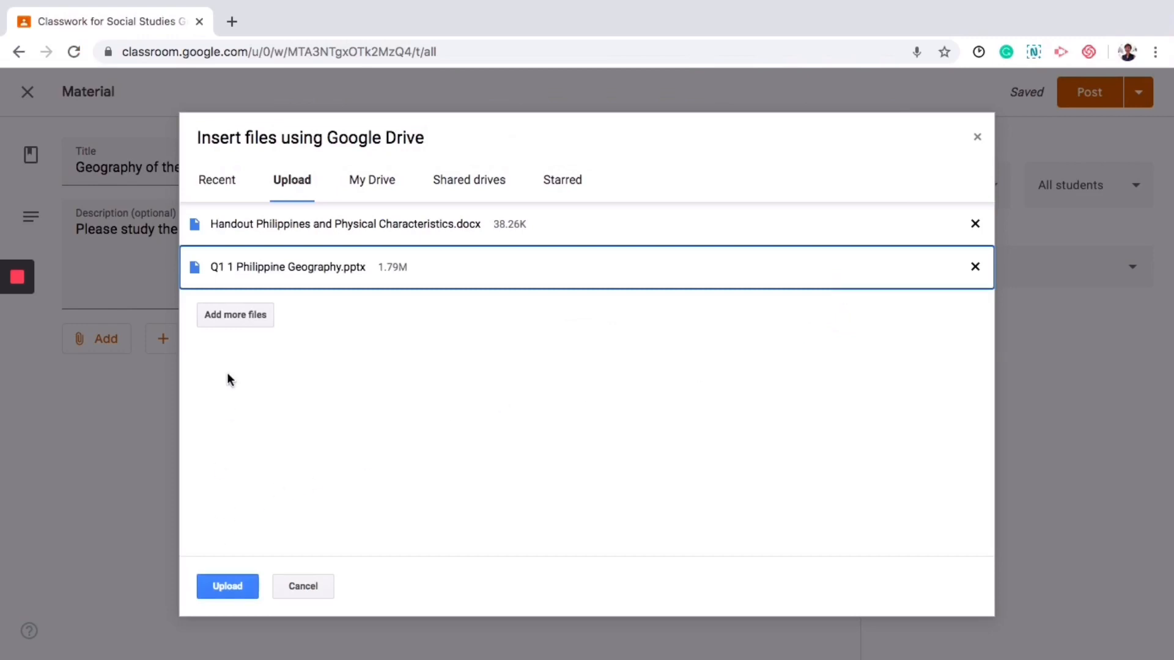
click(216, 588)
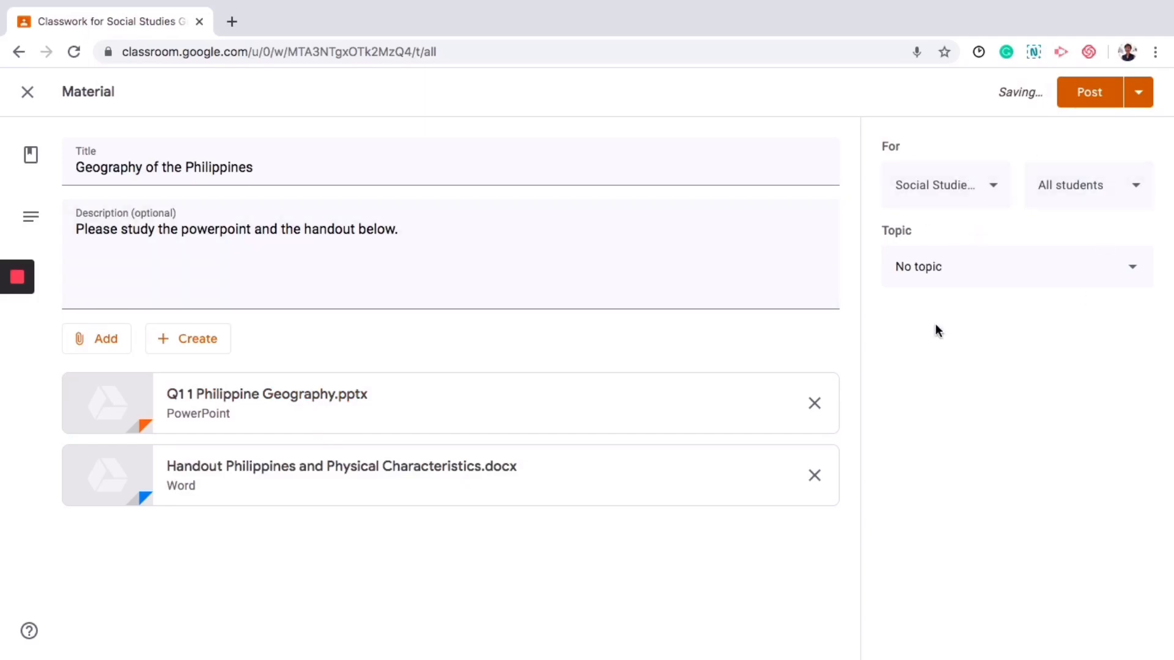
Step: Try sharing the material with Math Grade 4 as well, and deselect that class again
click(990, 190)
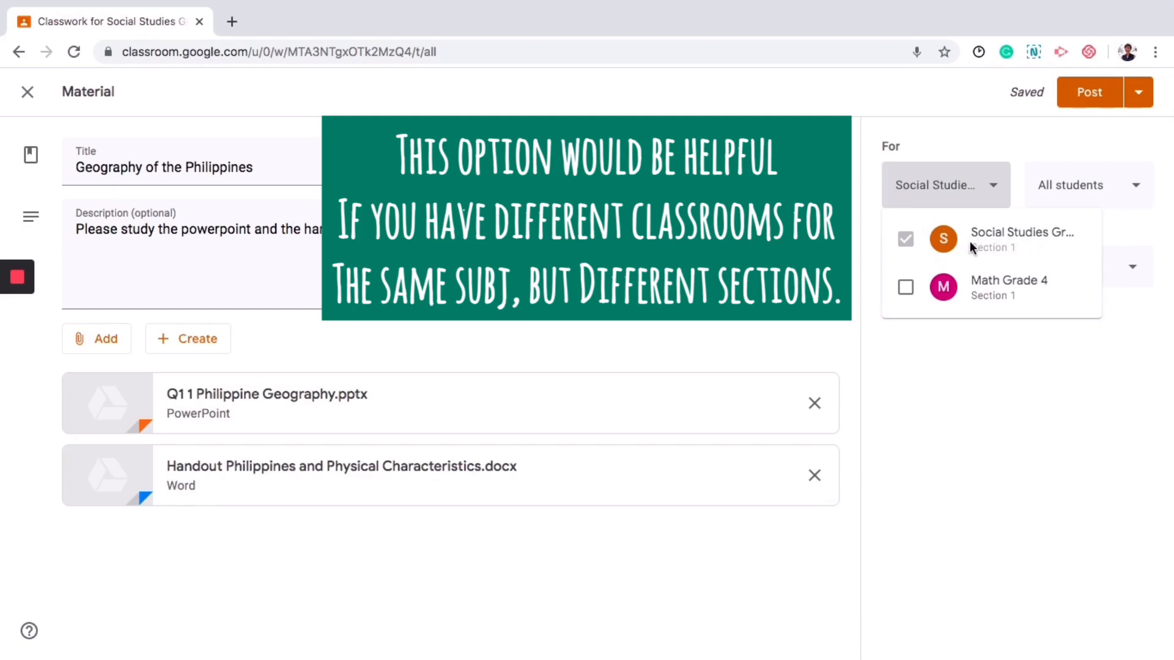
click(902, 291)
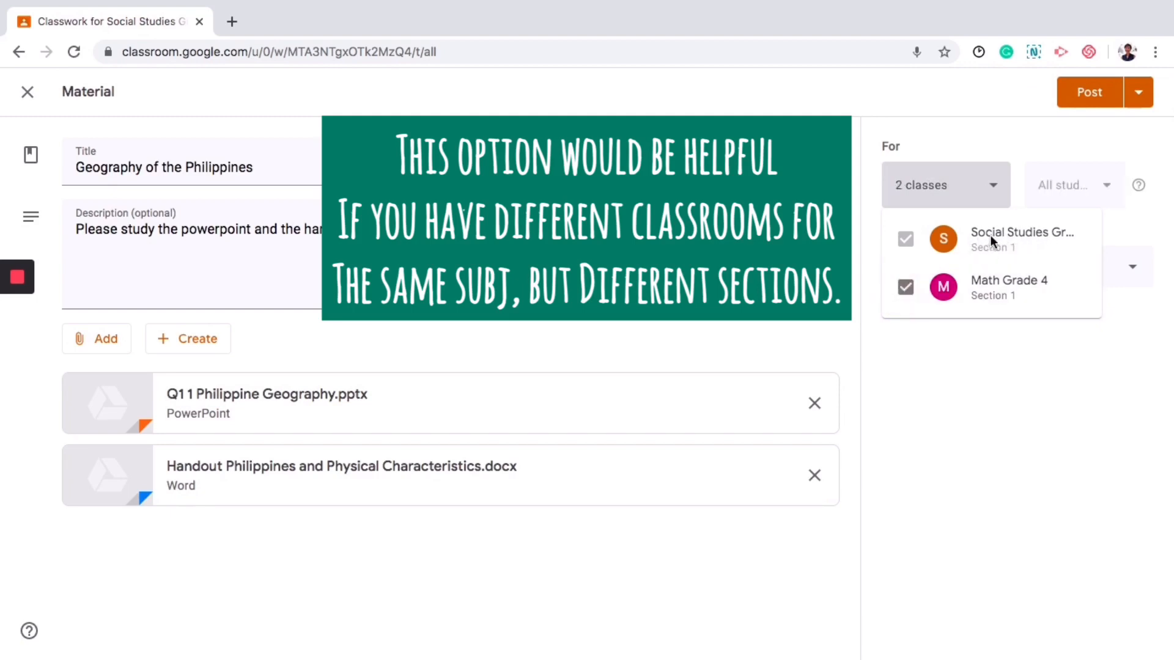
click(905, 292)
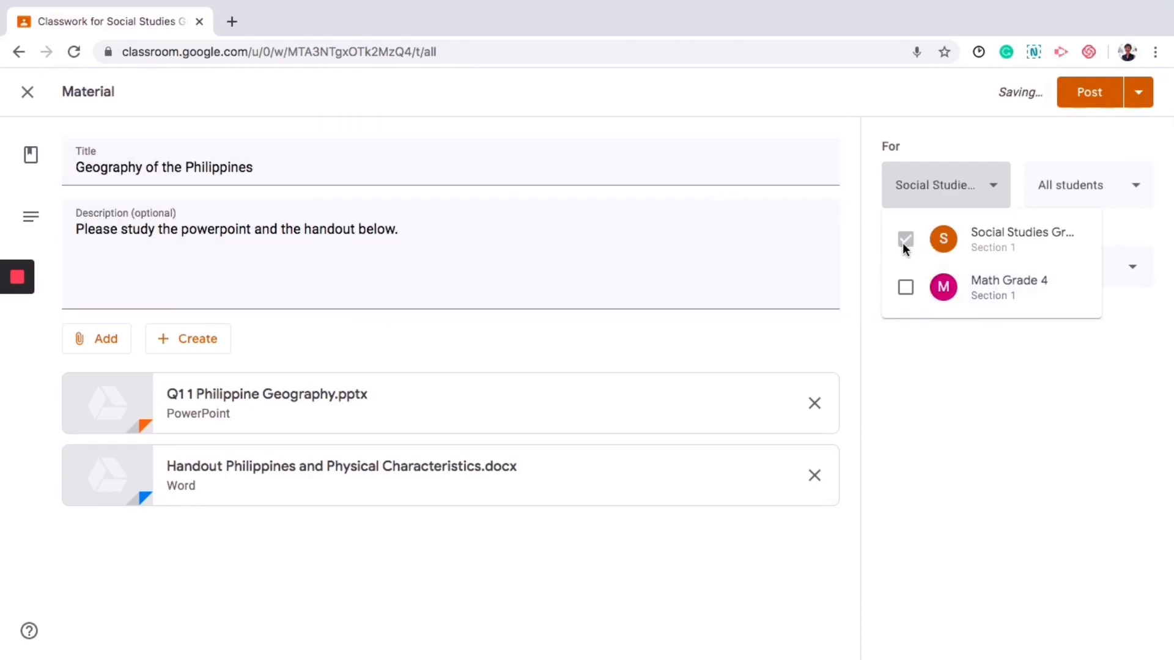
Step: File the material under the topic "Chapter 1: Philippine Geography" and post it to the Social Studies class
click(1115, 228)
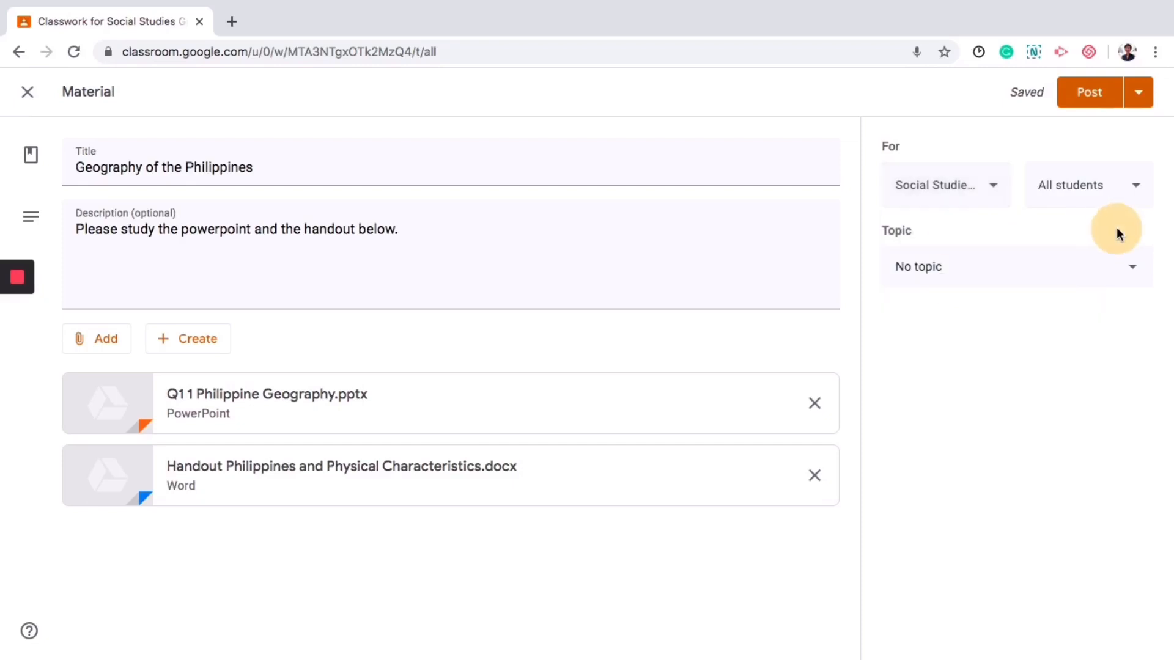
click(934, 268)
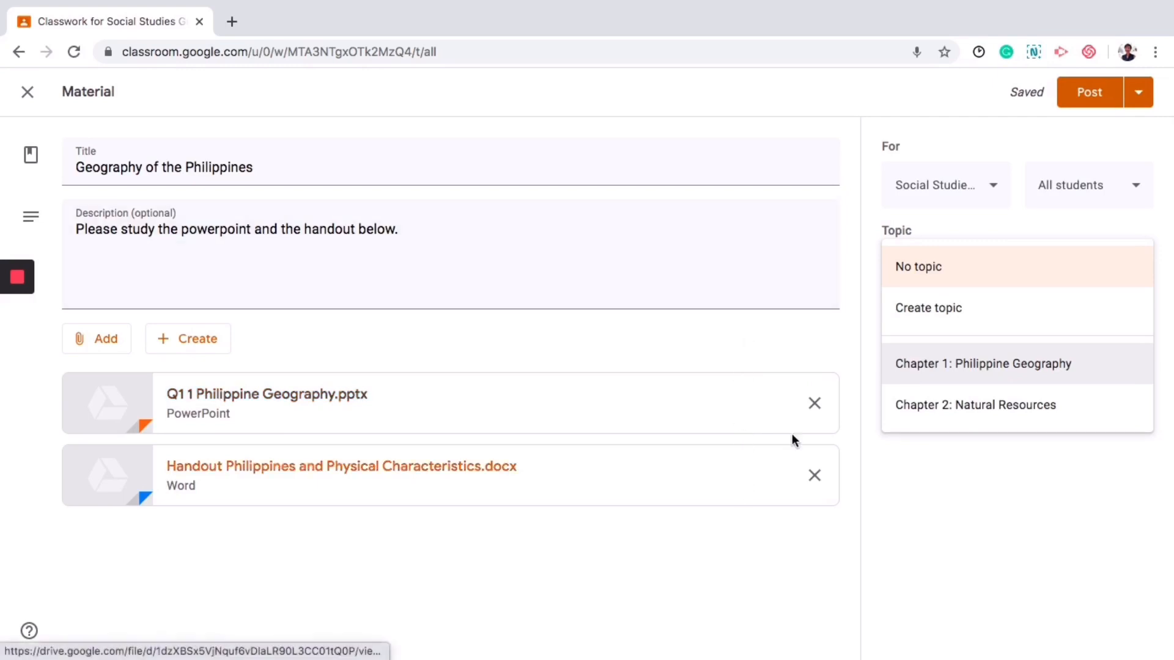
click(1013, 366)
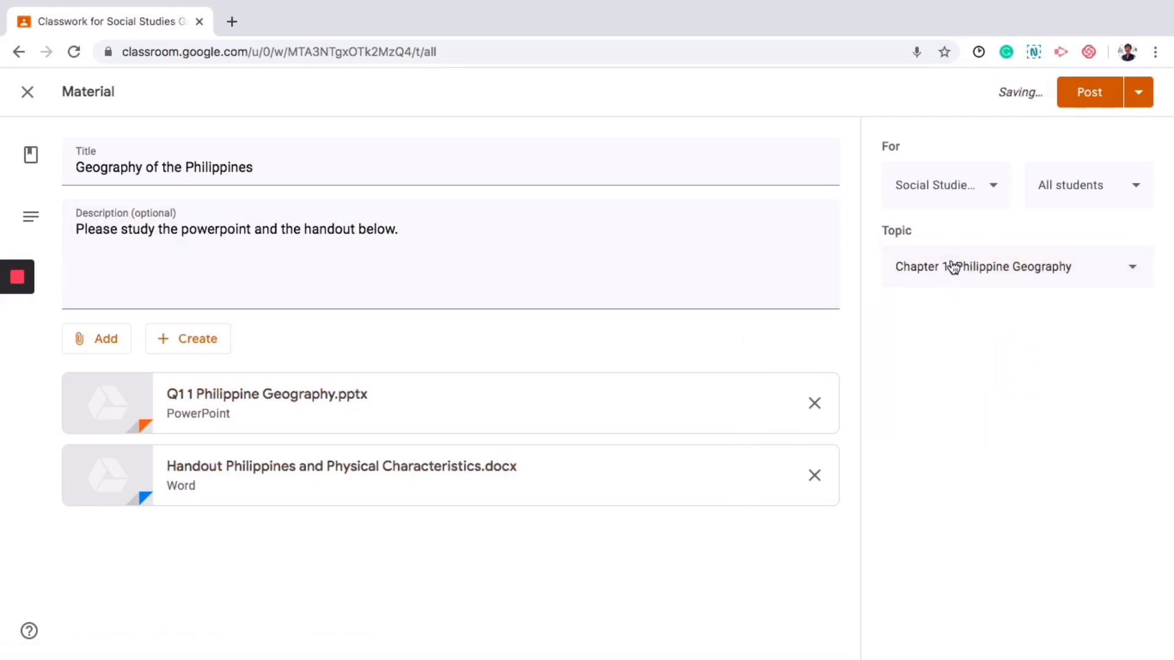
click(1088, 100)
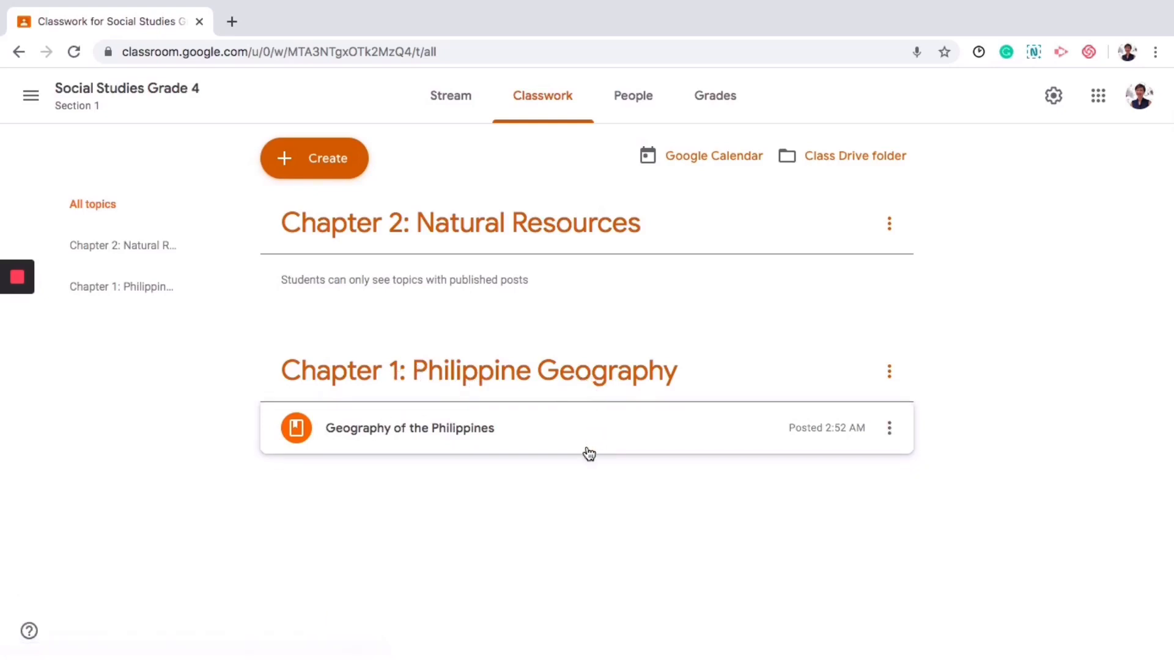
Step: From the student's class stream, open the Geography of the Philippines material and post the class comment "Thank you for this, teacher!"
click(450, 97)
scroll(516, 502, down, 1)
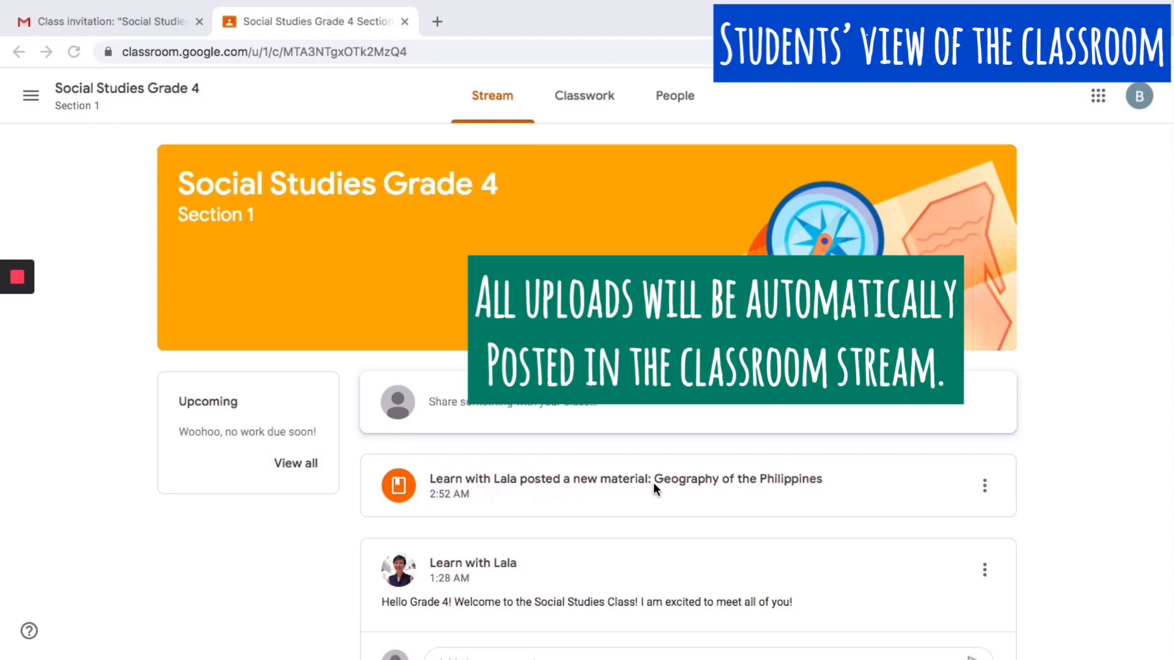
click(605, 473)
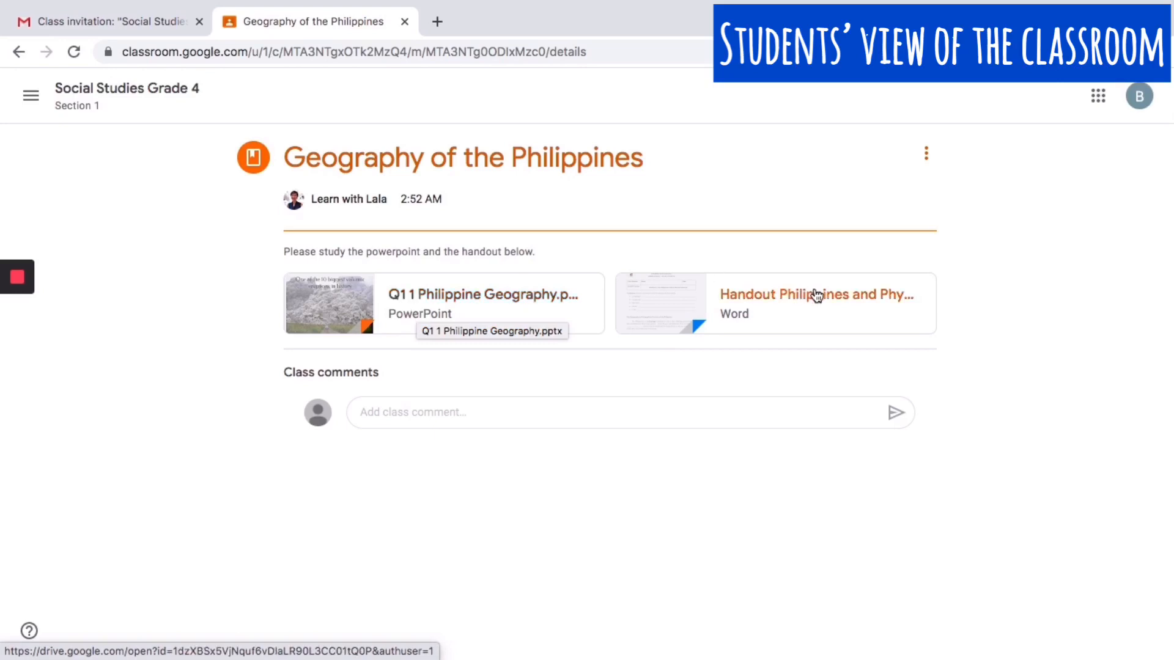
click(390, 412)
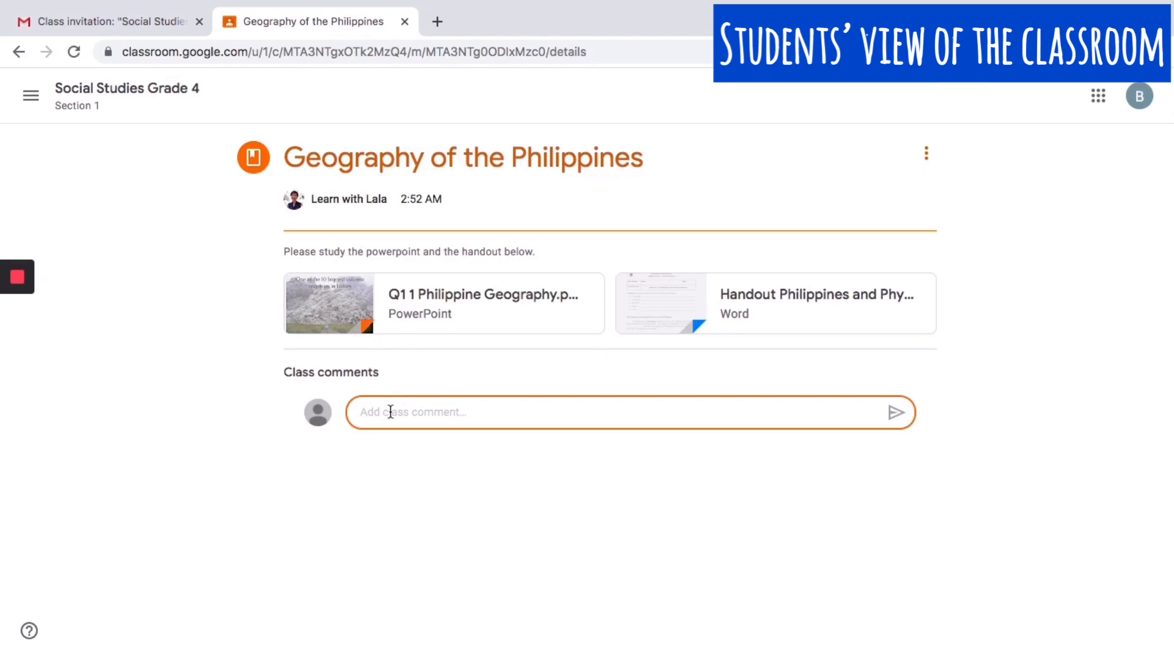
text(Tha)
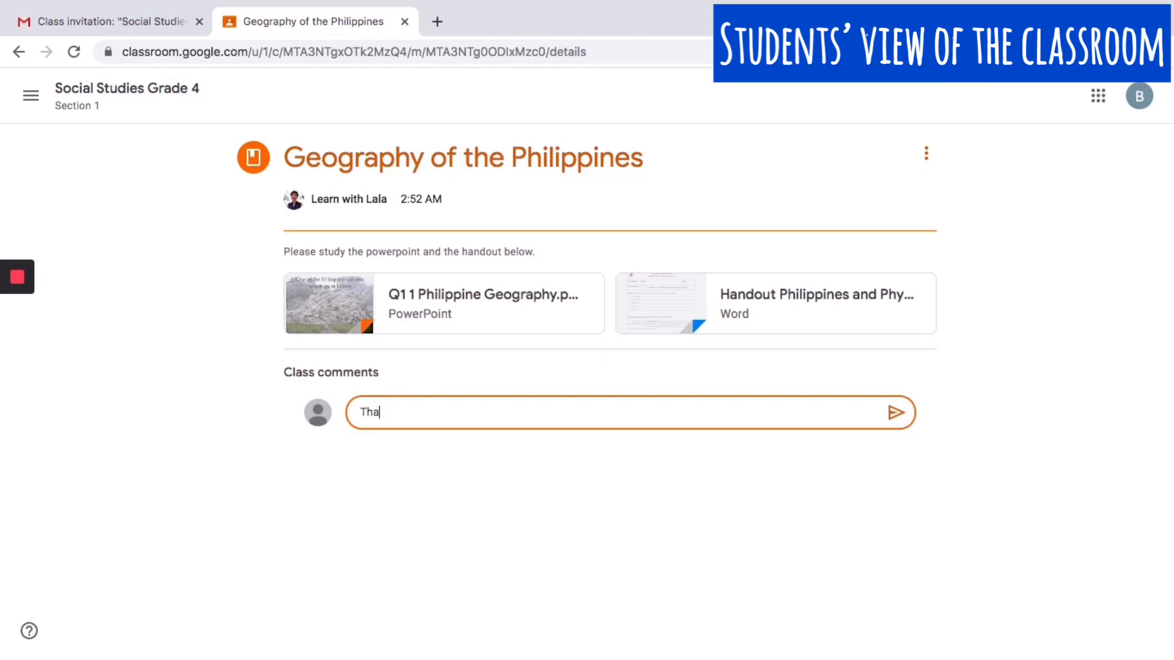
text(nk you for this, teacher!)
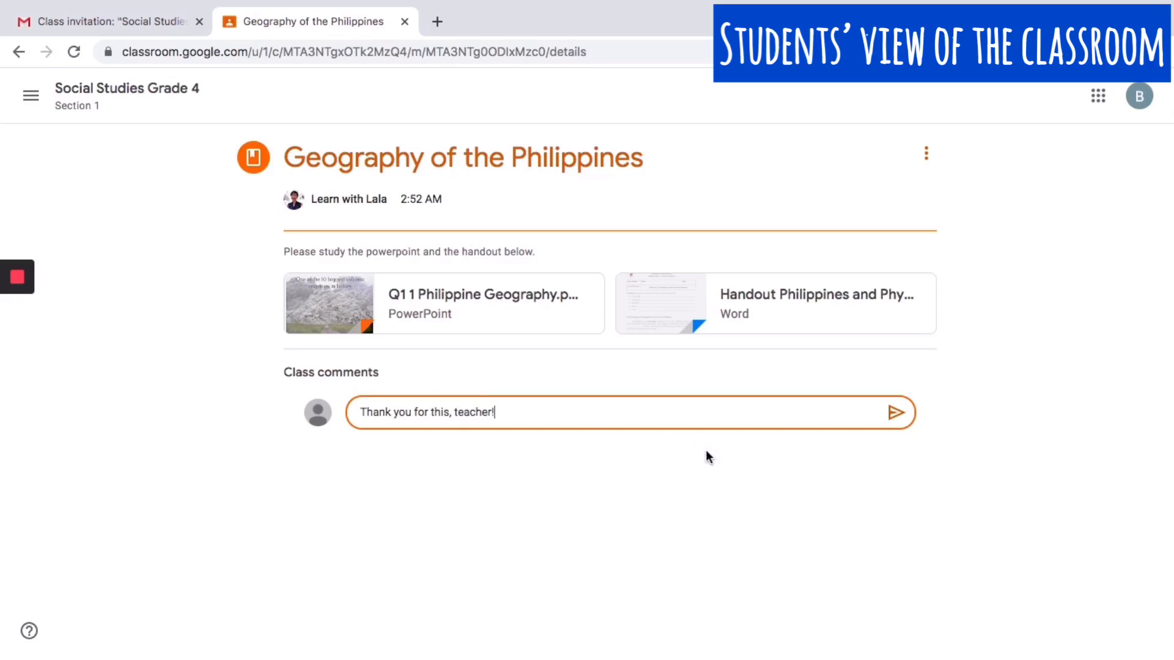
click(895, 417)
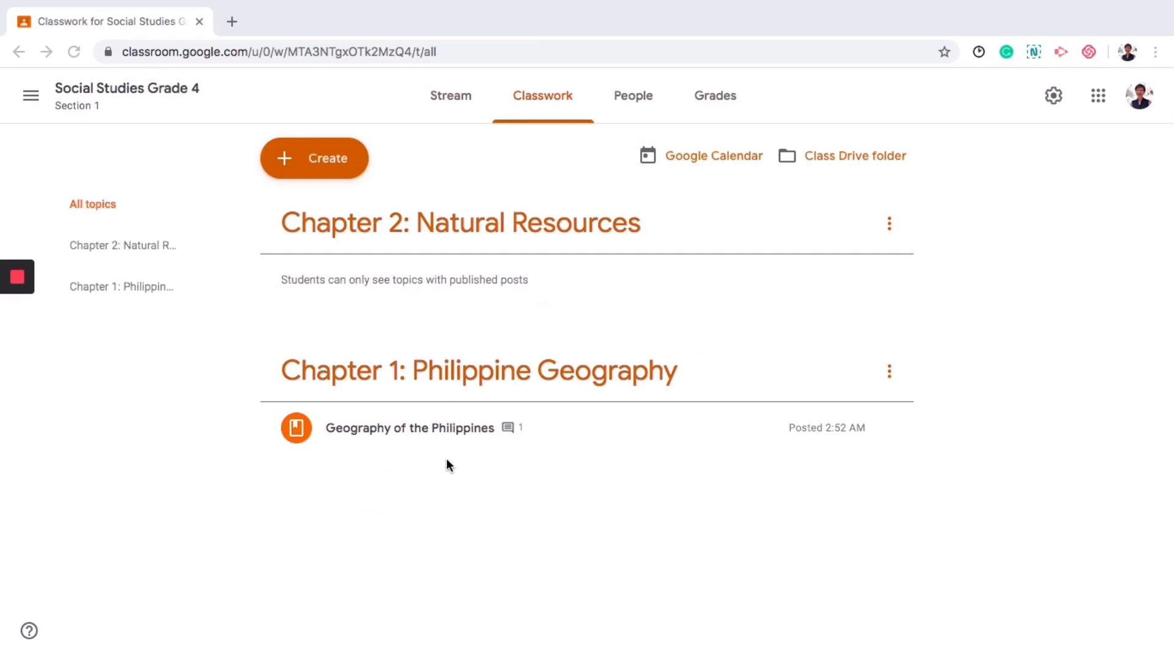
Step: As the teacher, answer the class comment on the Geography of the Philippines material with "You are welcome! :)"
click(510, 428)
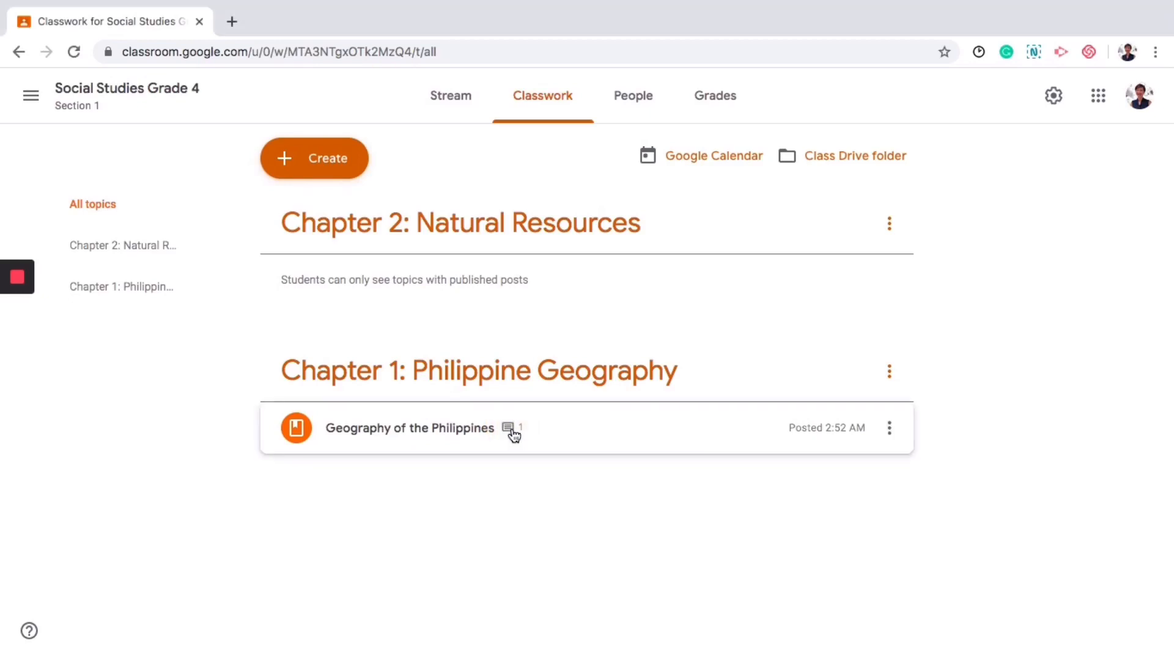
click(513, 431)
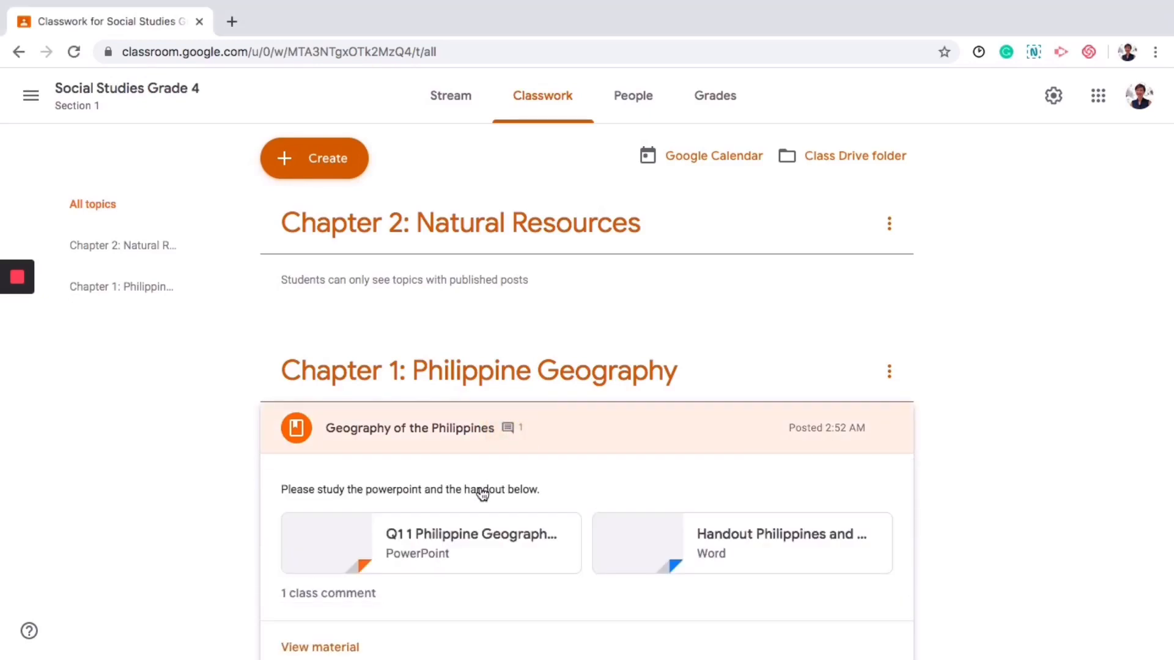
scroll(483, 489, down, 1)
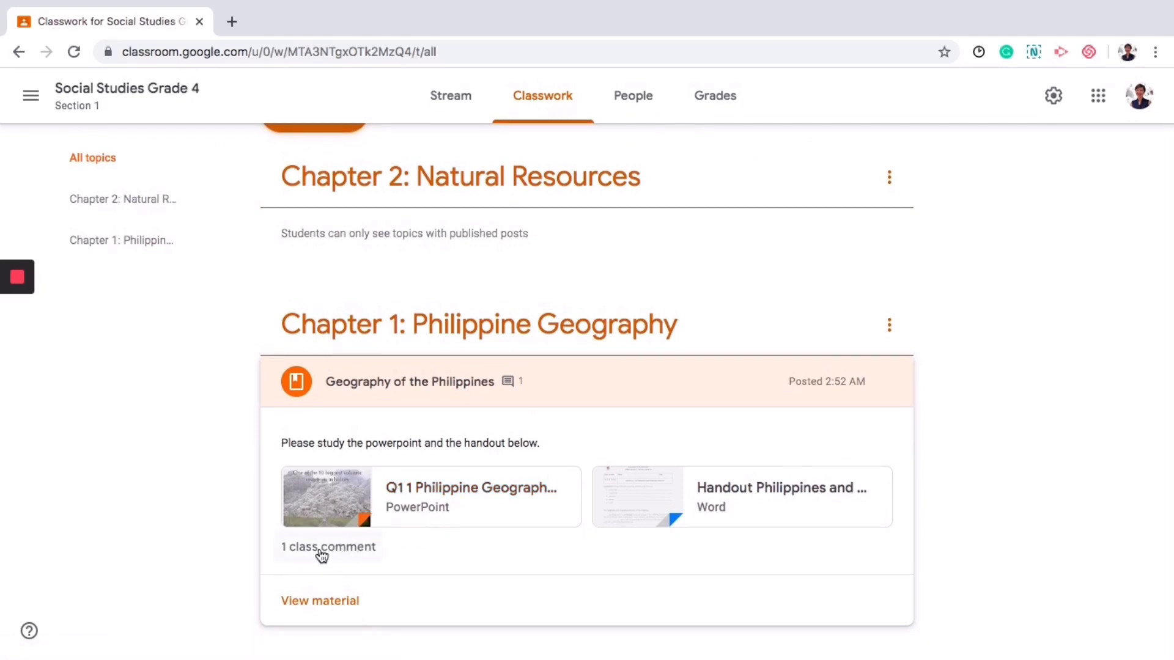
click(319, 547)
click(380, 414)
text(You are welcome! :))
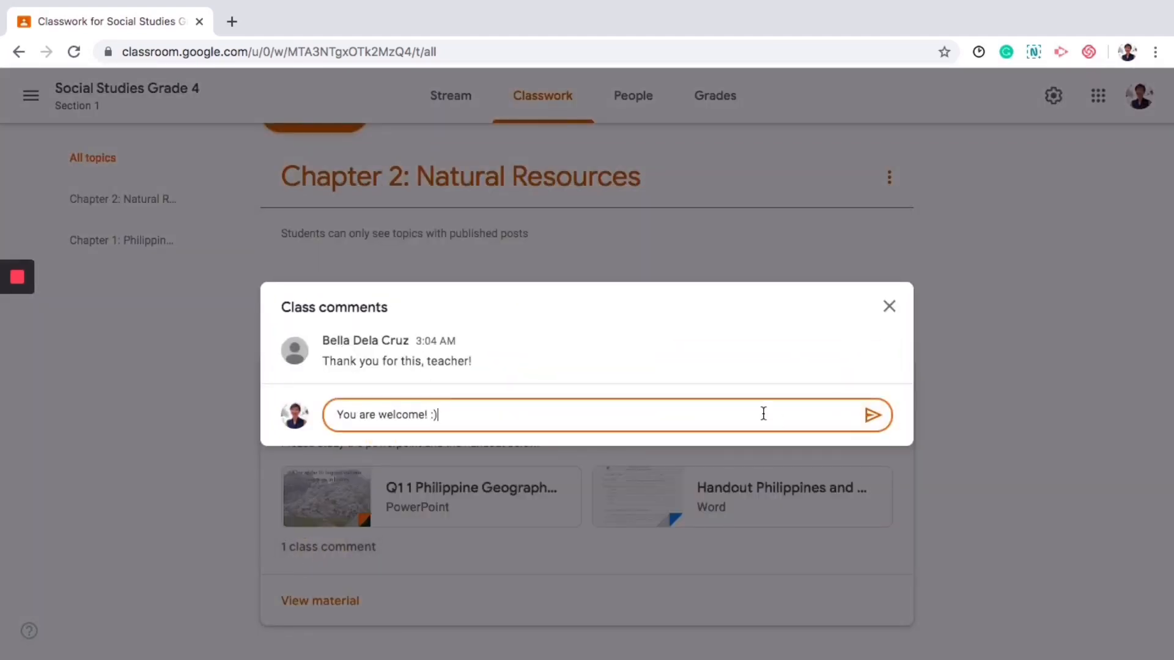
click(873, 415)
click(889, 282)
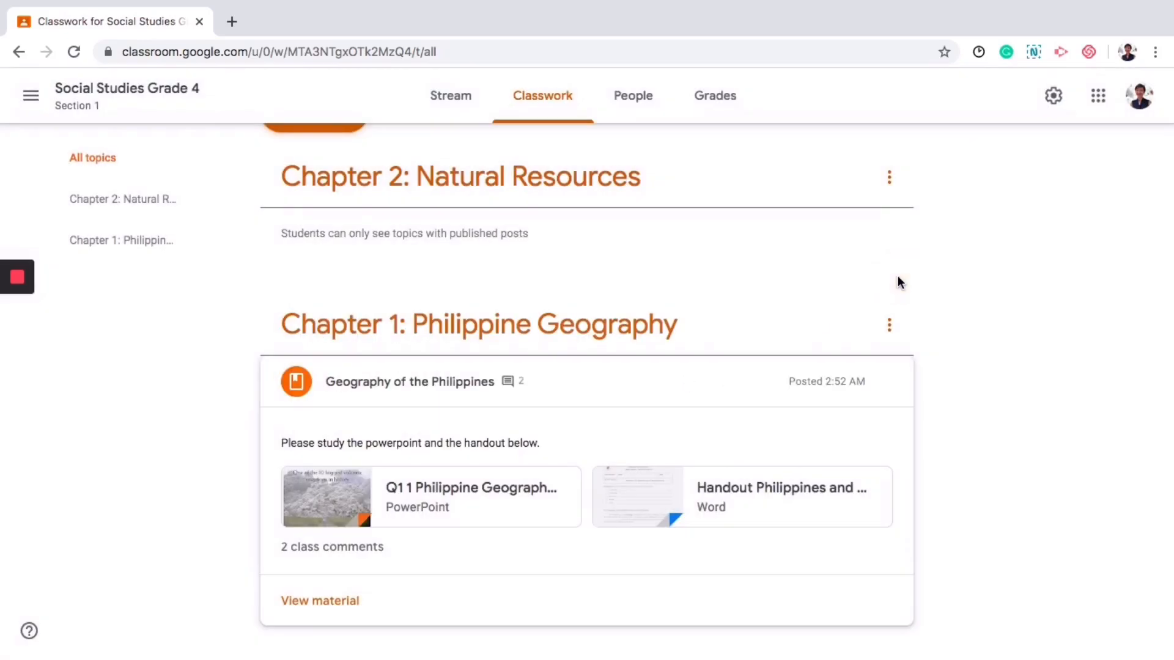
Step: Create a question reading "After studying the country's geography, do you think the Philippines is in a good location? Explain your answer."
scroll(170, 421, up, 1)
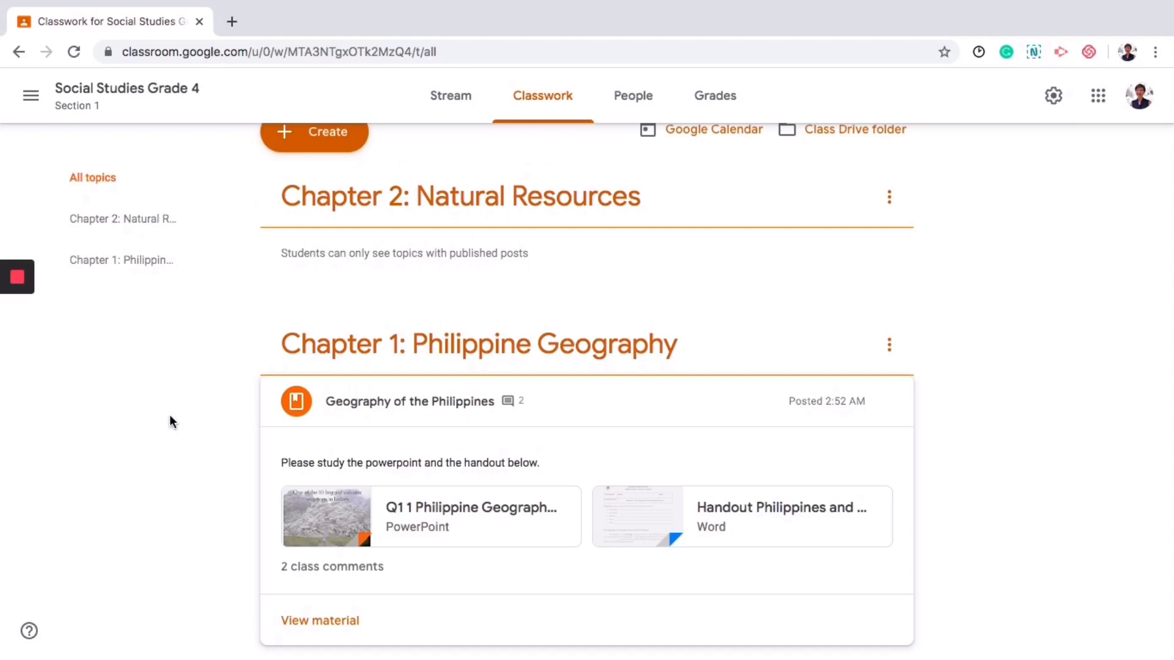
scroll(170, 416, down, 1)
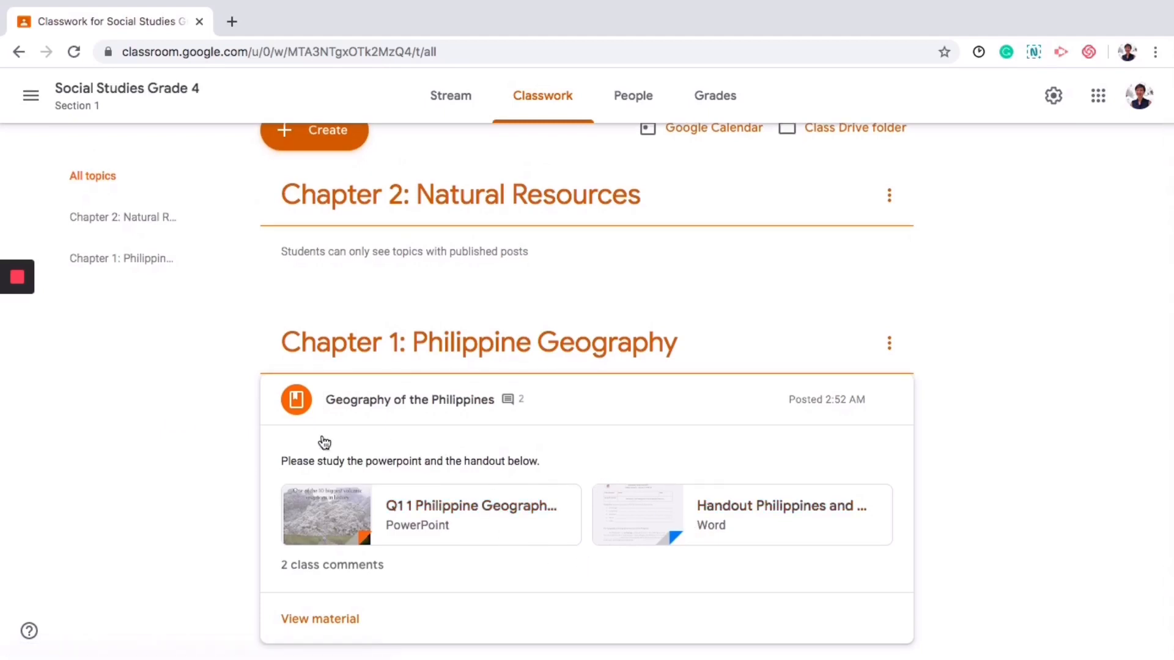
scroll(177, 418, up, 1)
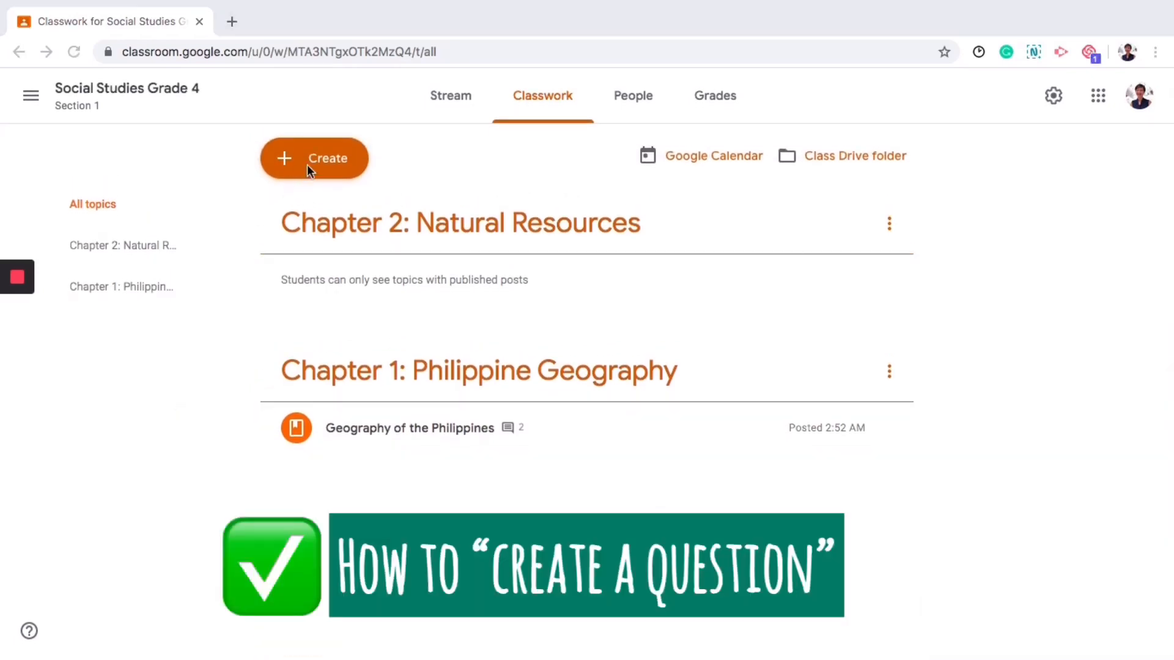
click(324, 157)
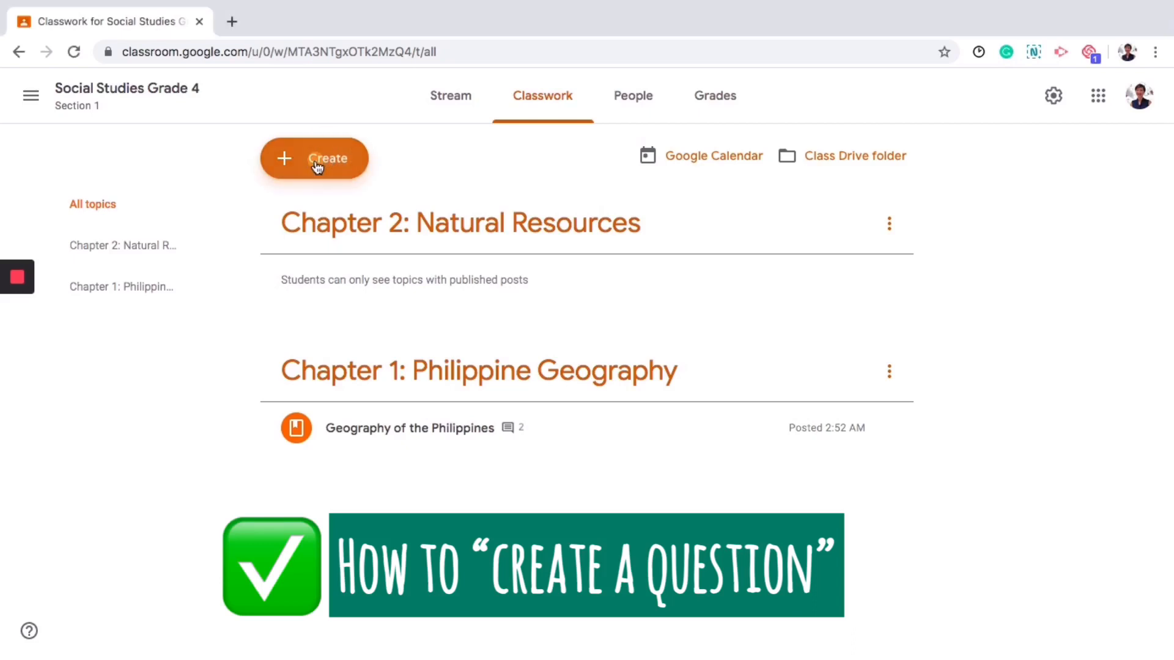
click(324, 157)
click(333, 263)
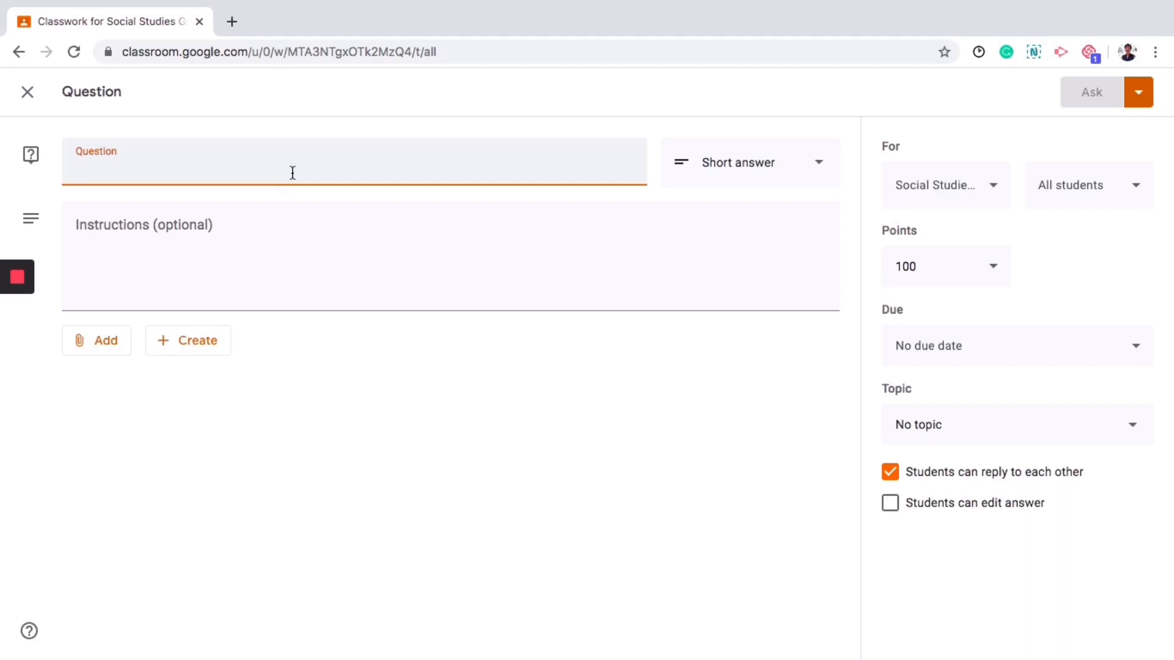
text(After stud)
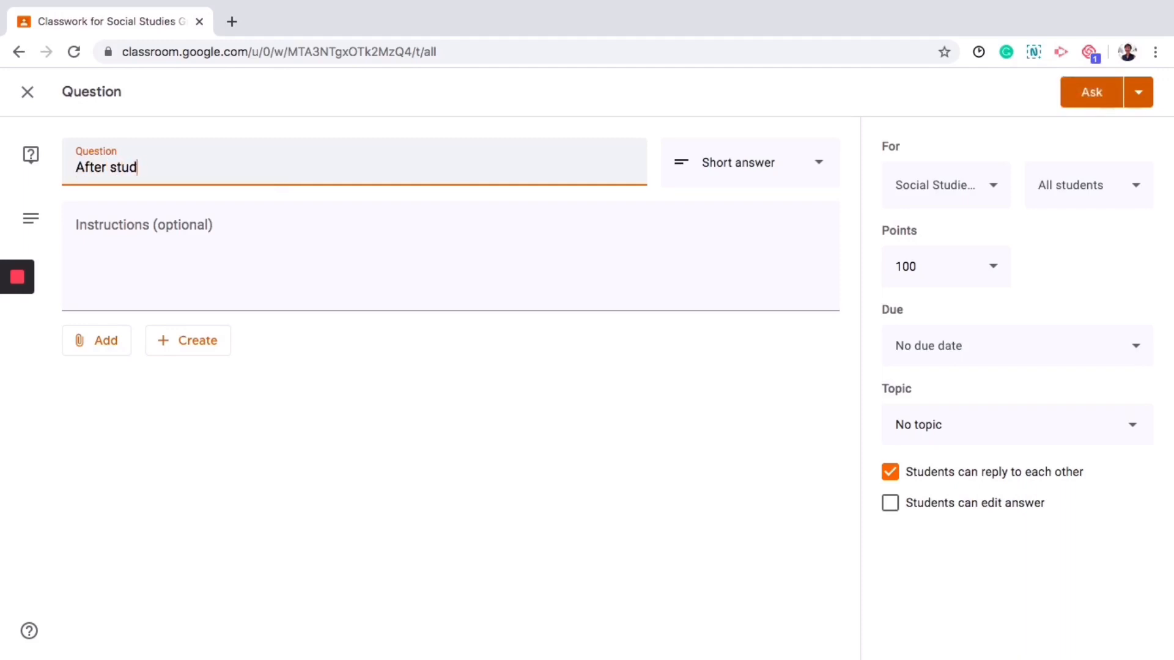
text(ying the countrys)
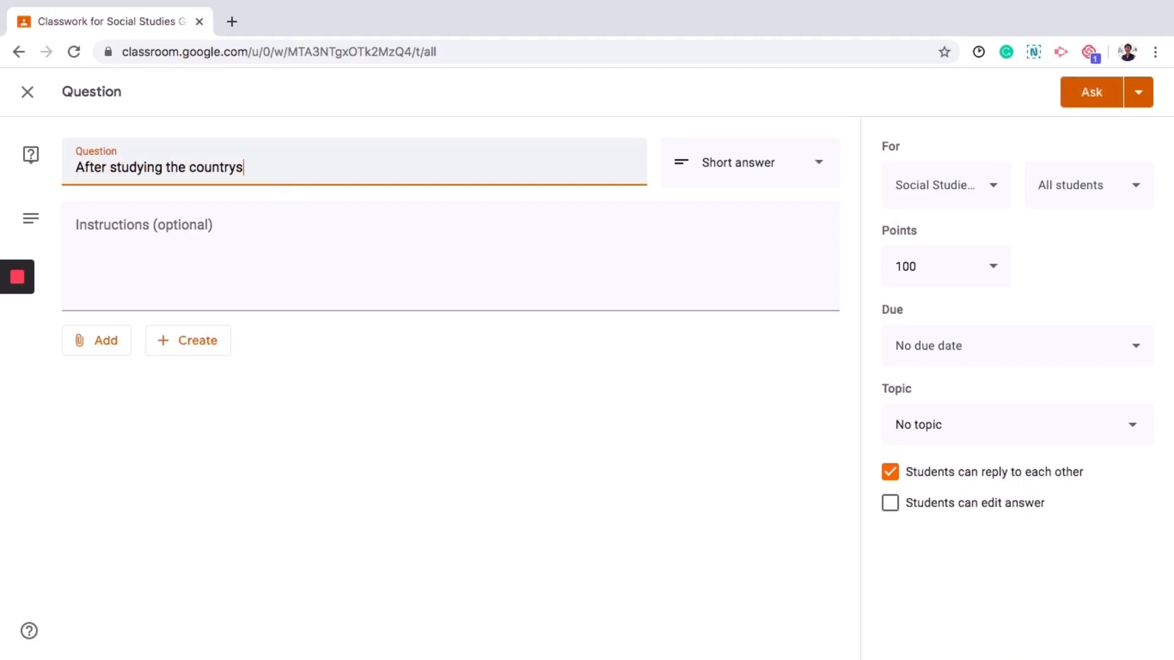
text('s geography, do you think the Philippines is in a good location? Explain )
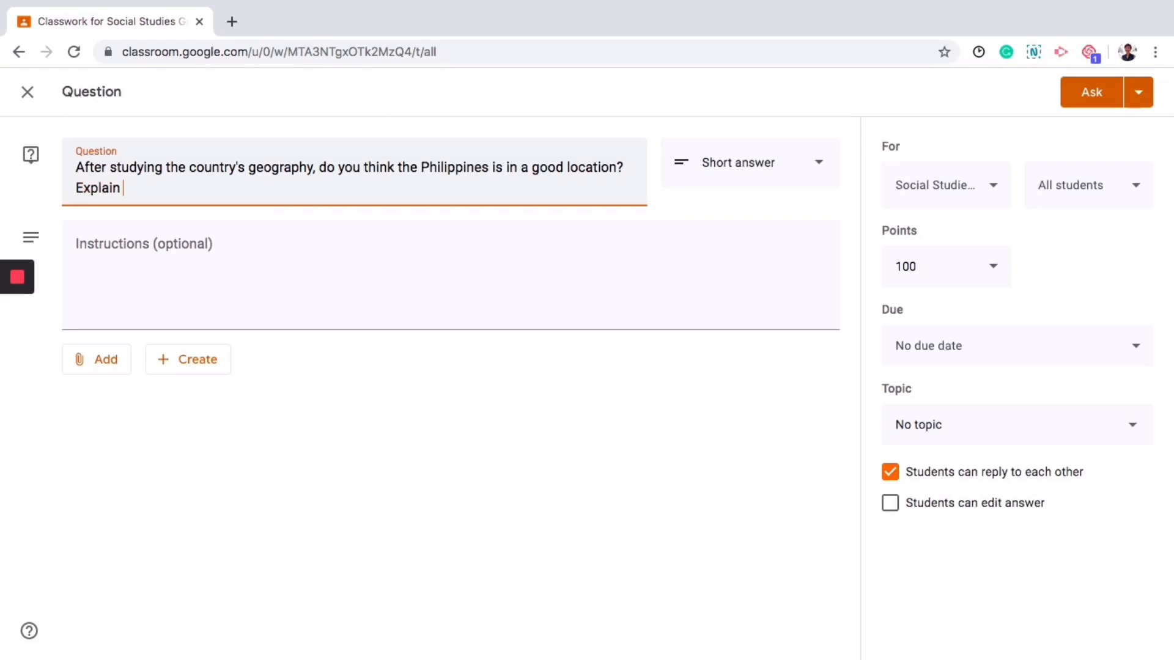
text(your answer.)
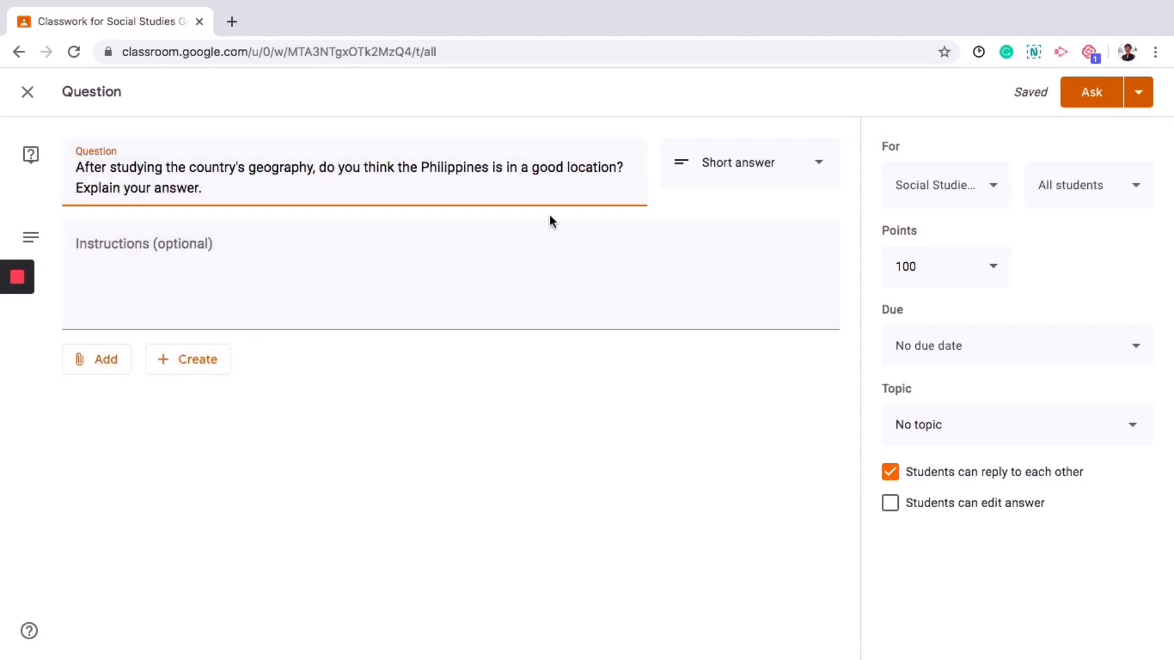
Step: Set the question's points to 10 and its due date to Friday, June 5, 2020
click(995, 273)
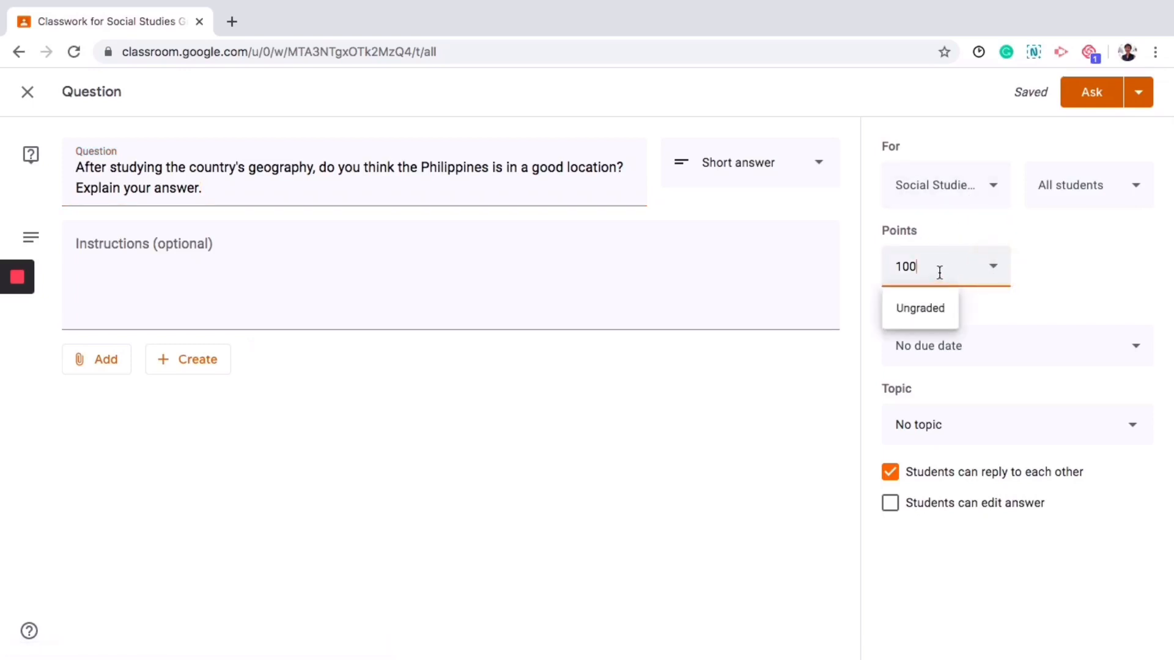
key(BackSpace)
click(1026, 271)
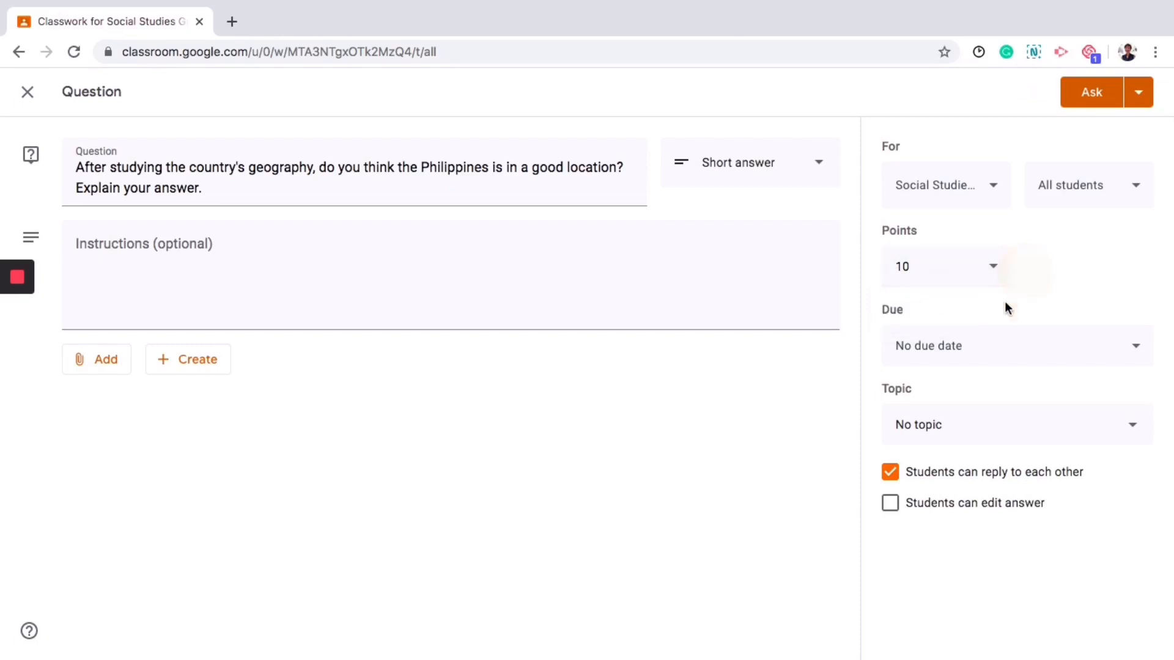
click(962, 347)
click(1021, 411)
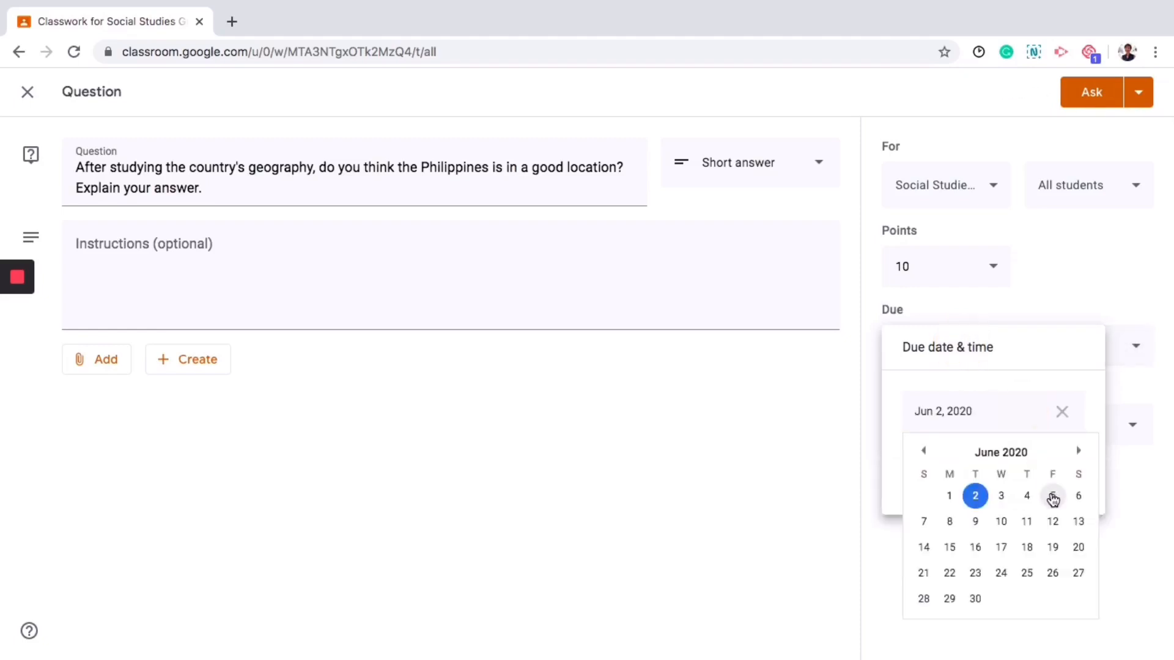
click(1053, 495)
click(1099, 272)
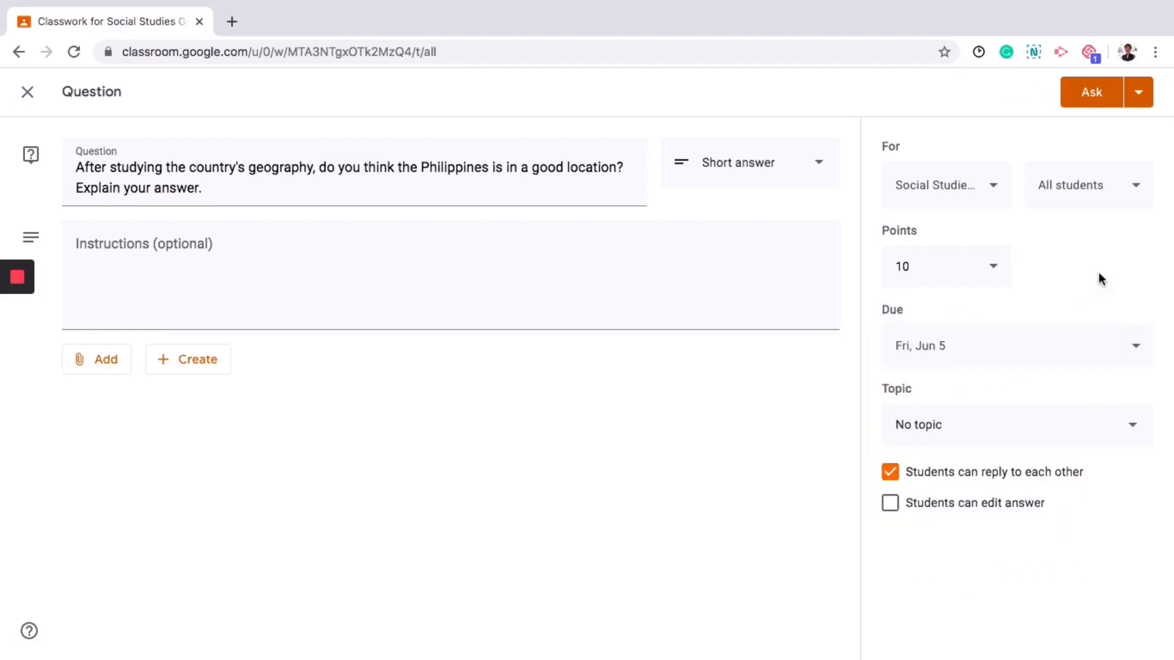
Step: File the question under the topic "Chapter 1: Philippine Geography" and post it to the class
click(957, 428)
click(950, 529)
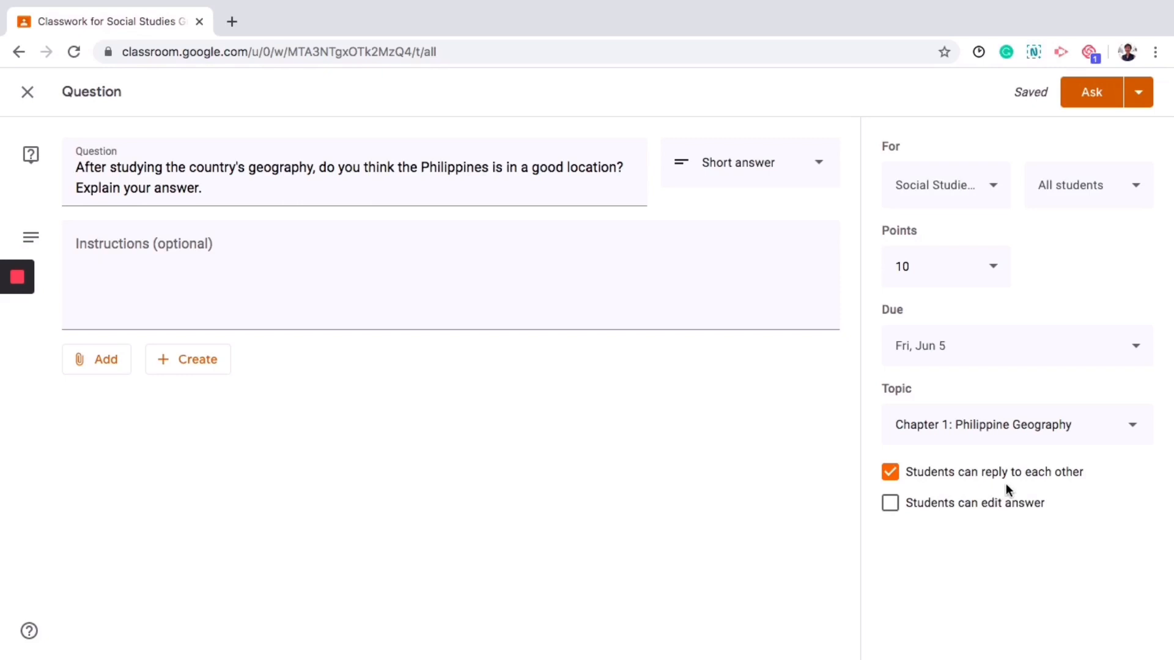
click(1099, 96)
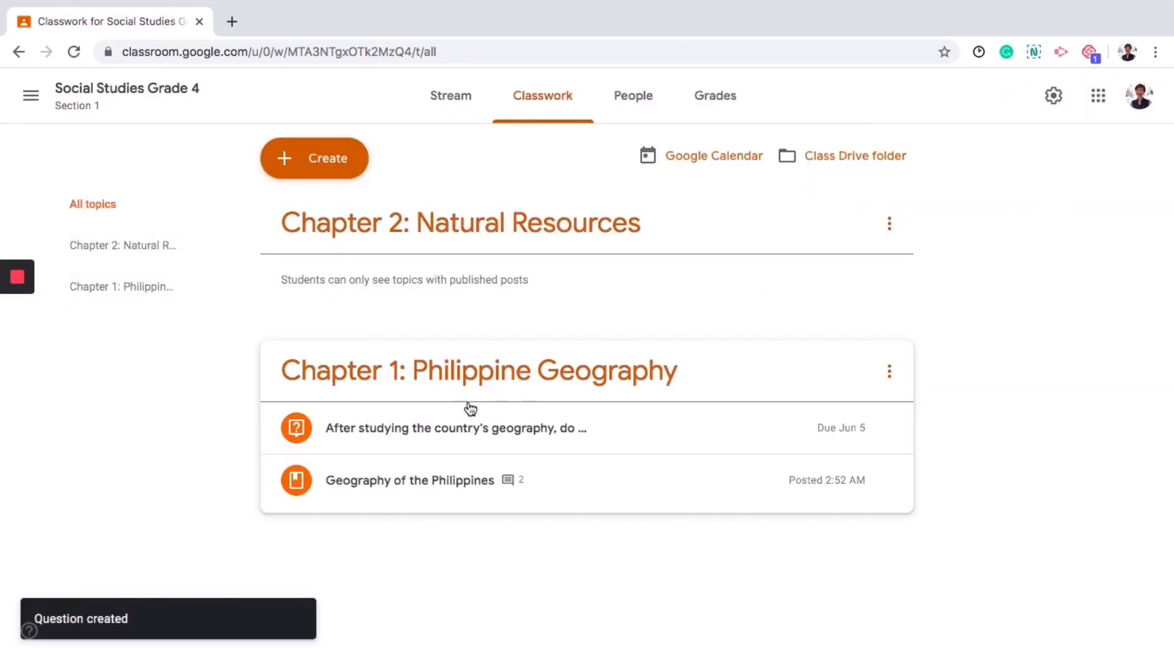
Step: Expand the posted question under Chapter 1 to check its turned-in and assigned counts
click(422, 431)
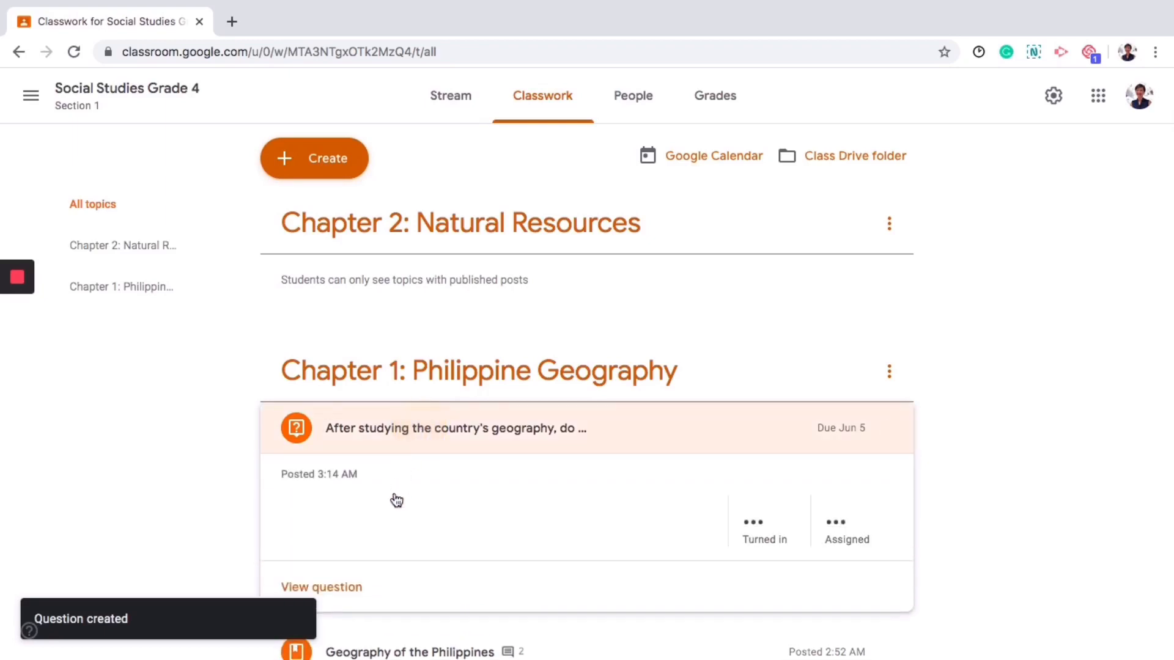
scroll(391, 498, down, 1)
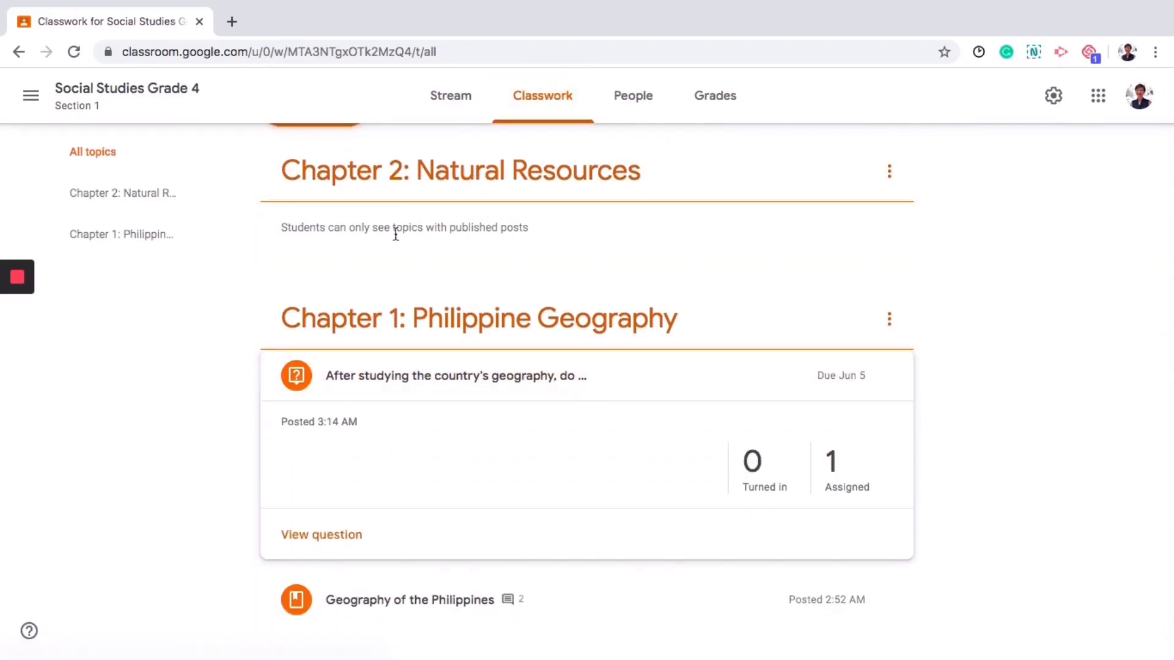
scroll(394, 184, up, 1)
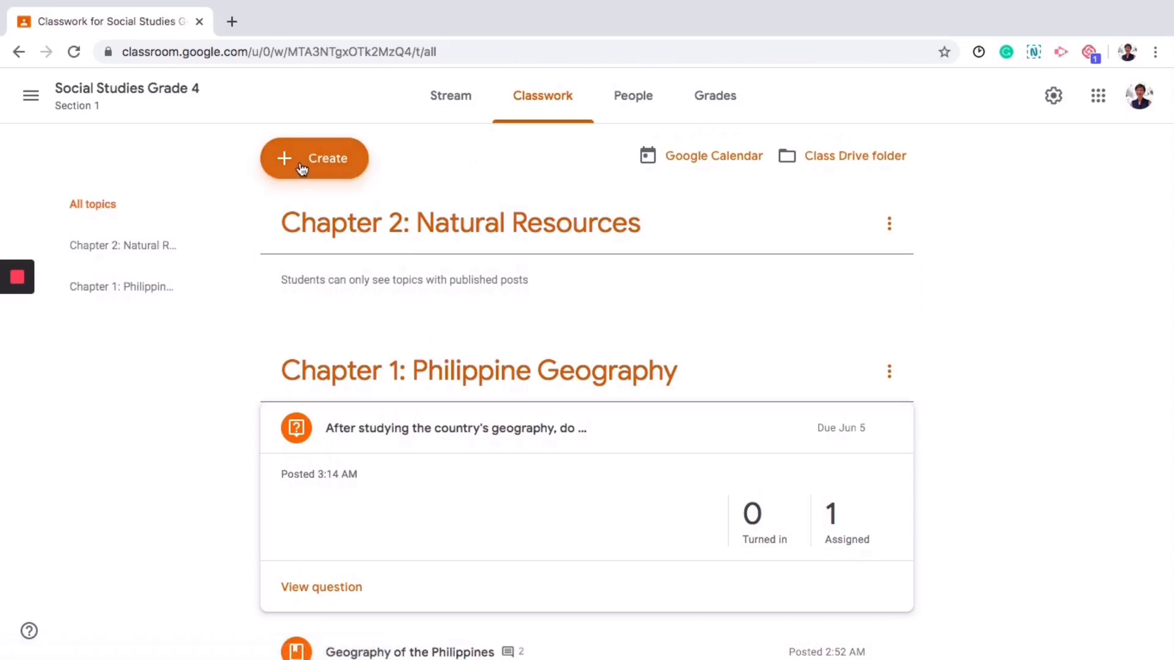
Step: Create a new classwork assignment titled "Seatwork (Geography)"
click(324, 168)
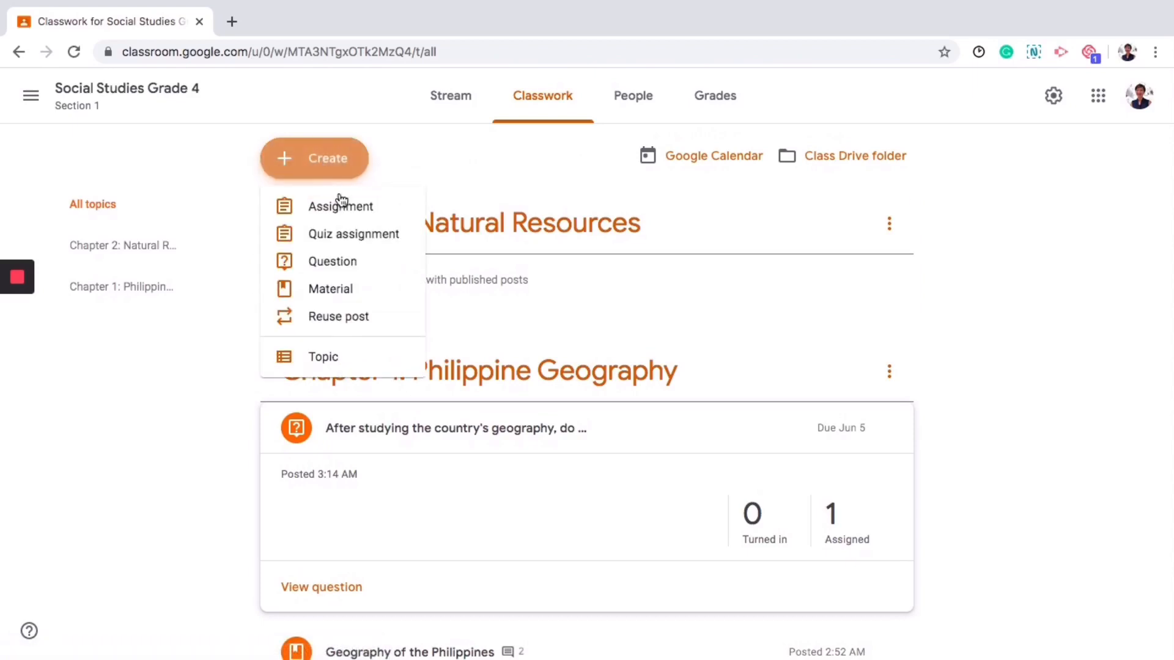
click(355, 208)
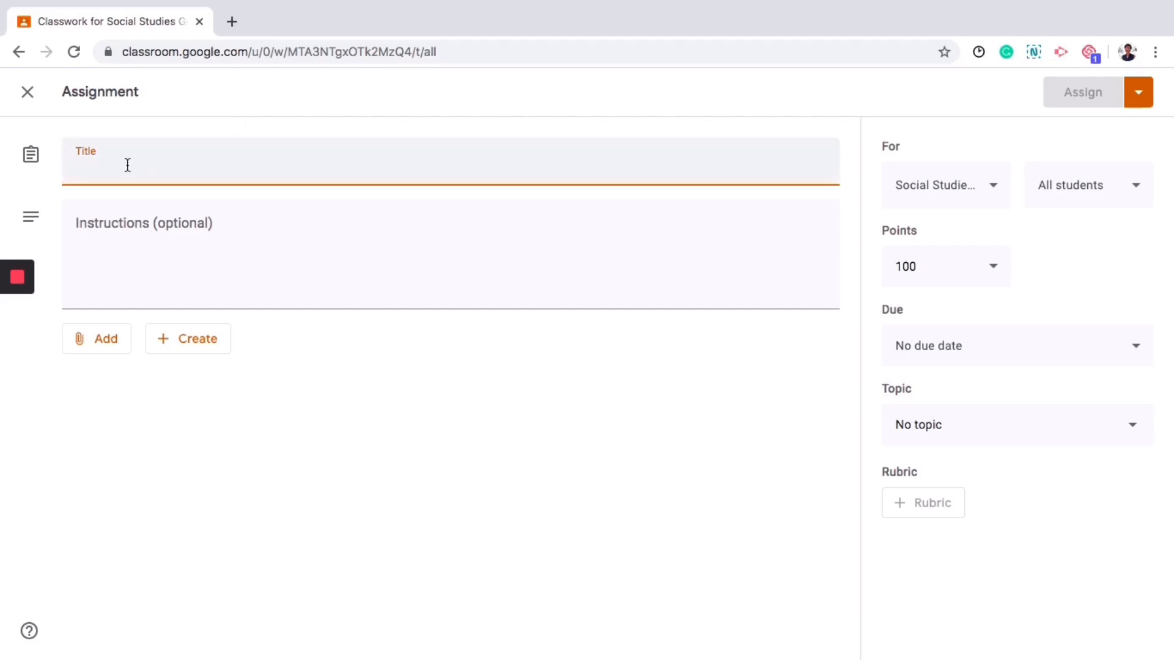
text(Seato)
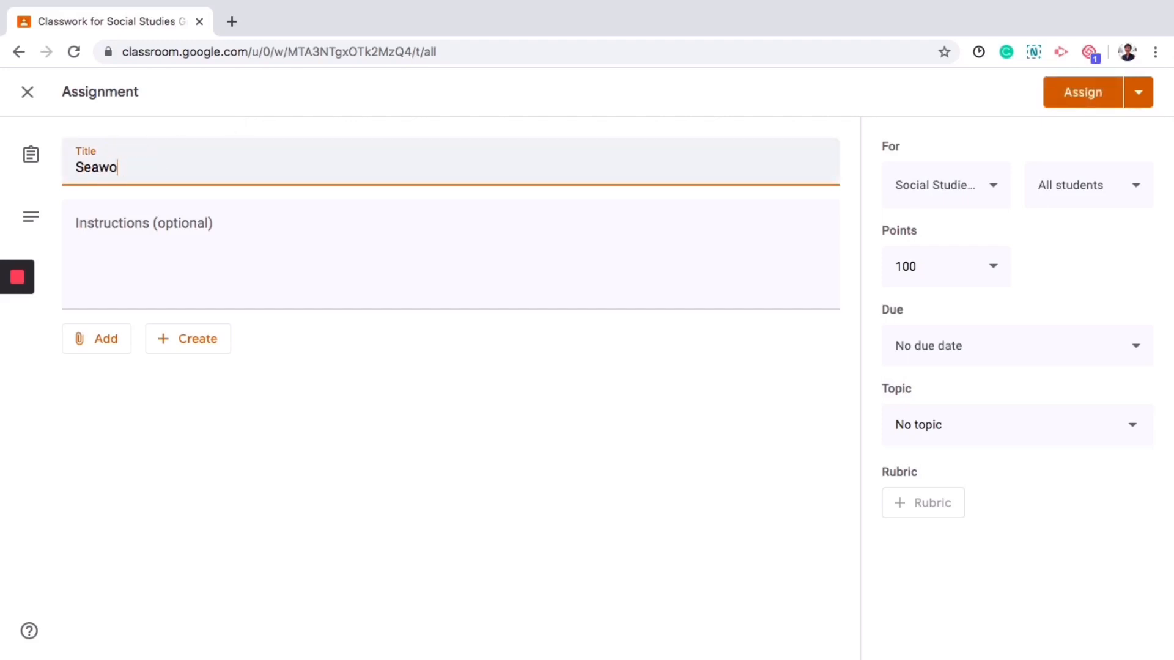
text(wkr)
text( ()
text(Goeg)
text(ography))
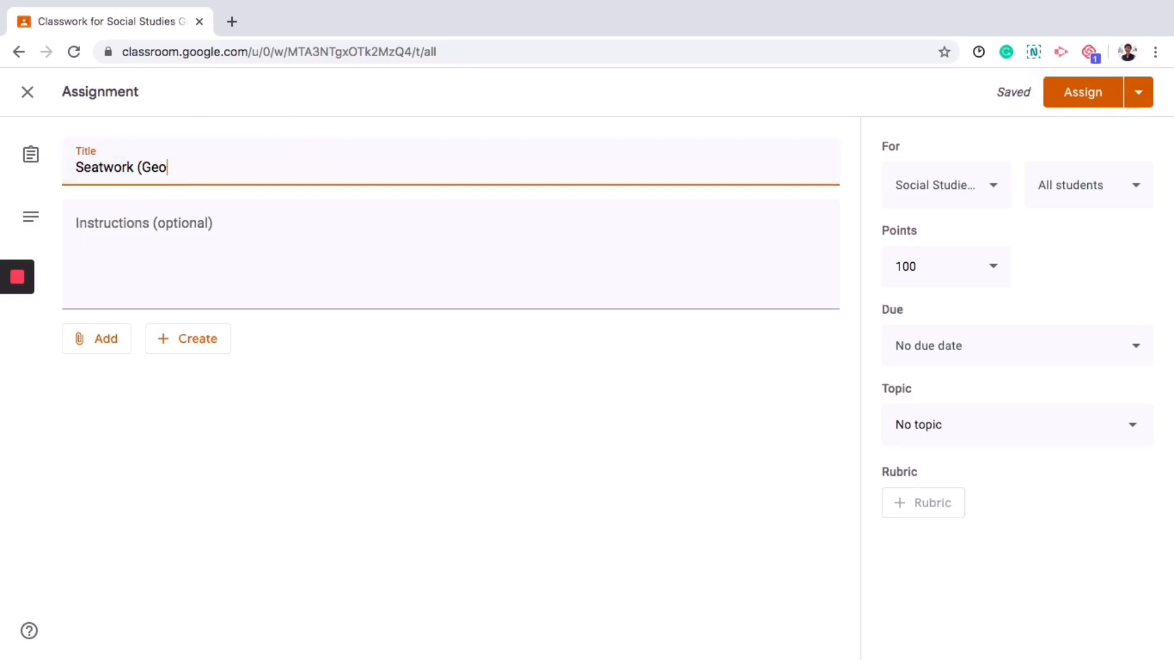
Step: Add the instructions "Please answer the seatwork below." to the assignment
click(173, 223)
text(PLea)
key(BackSpace)
text(lease answer the seatwork below.)
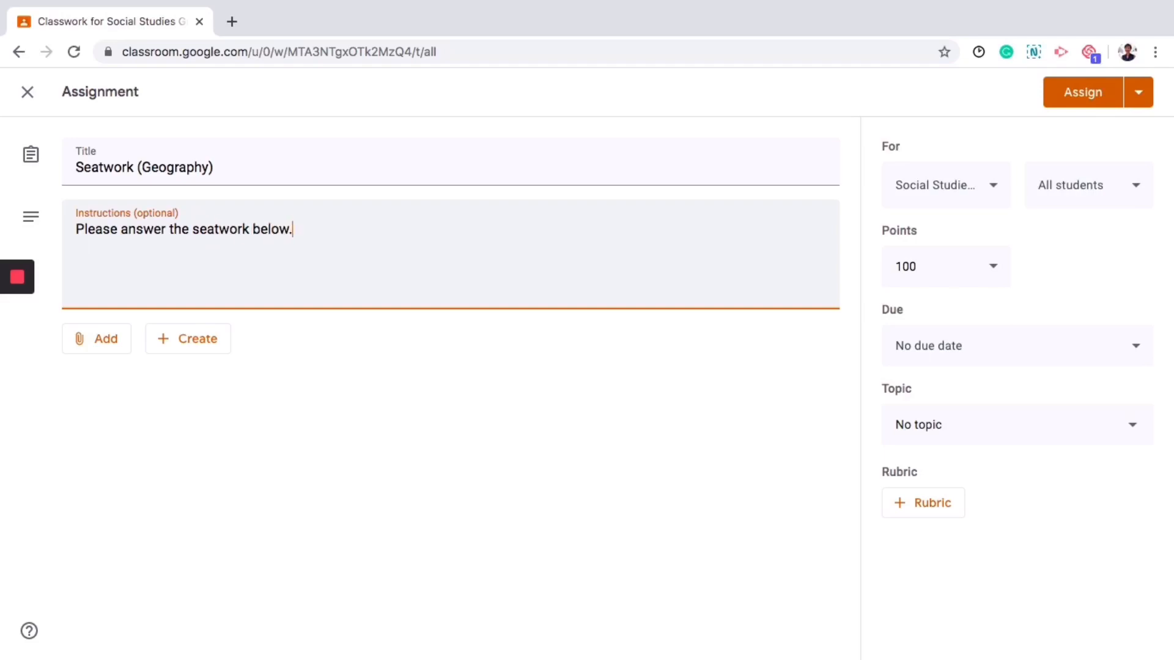
Step: Attach the file "Seatwork Philippines.docx" from the device's SS folder to the assignment
click(105, 339)
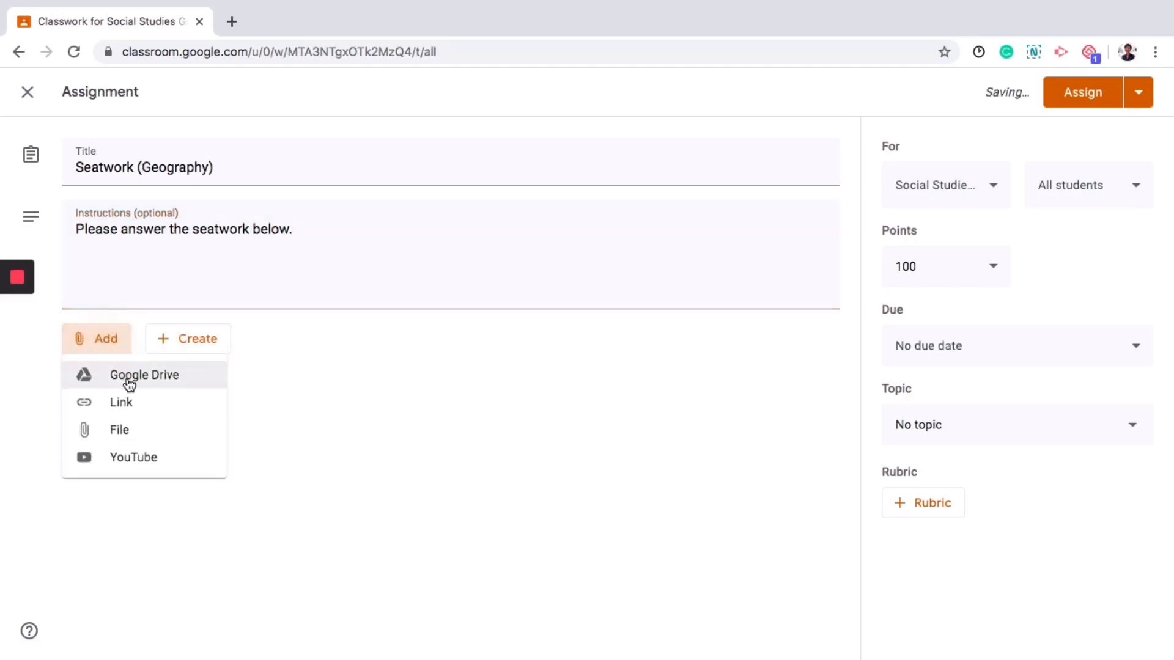
click(122, 432)
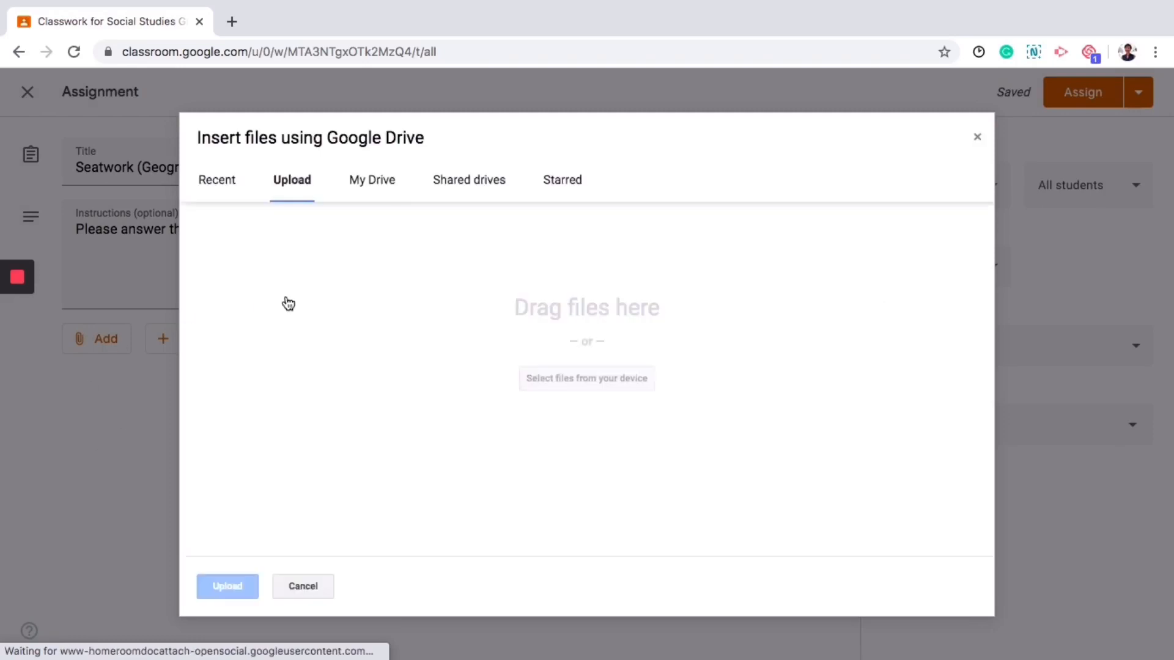
click(582, 380)
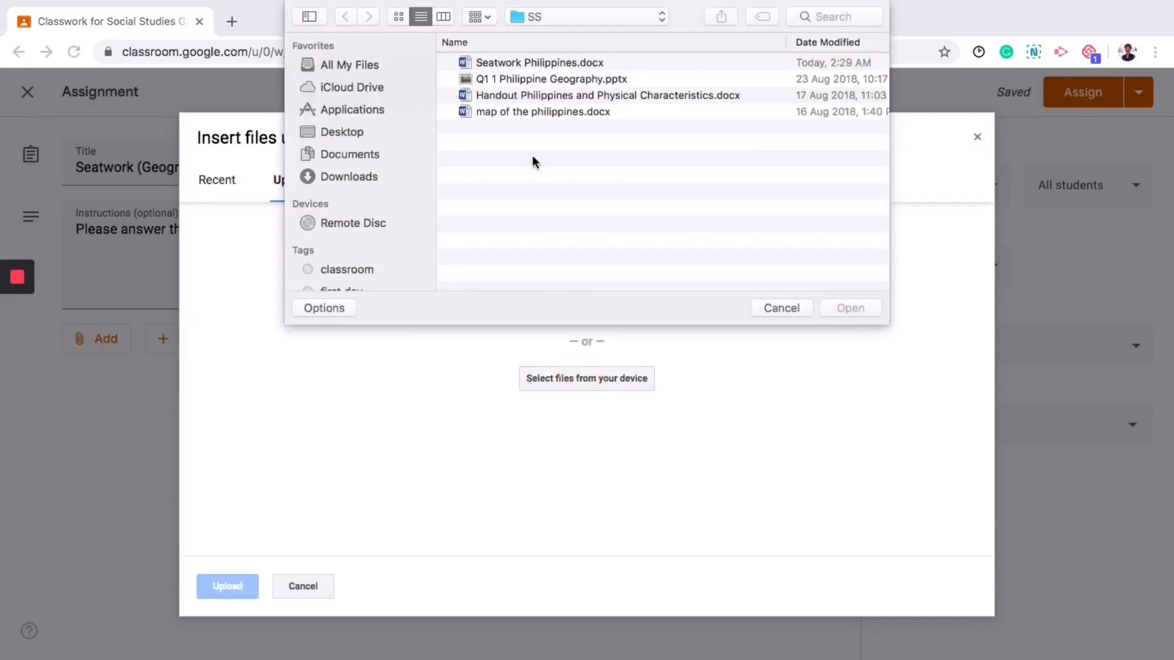
click(516, 63)
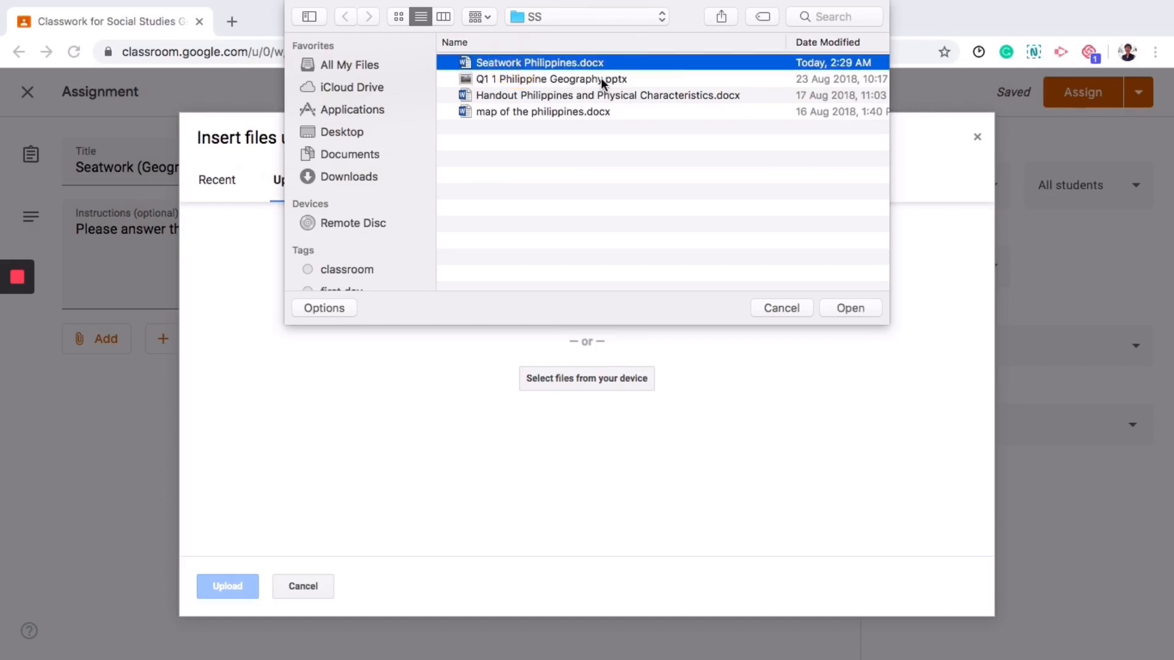
click(857, 308)
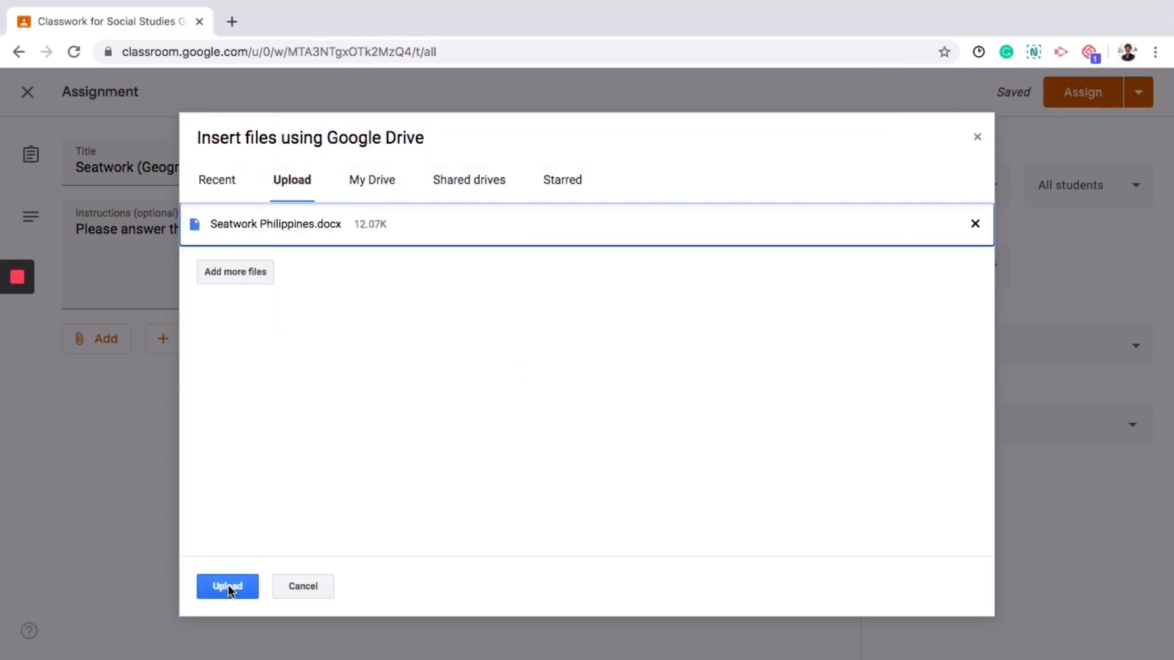
click(228, 587)
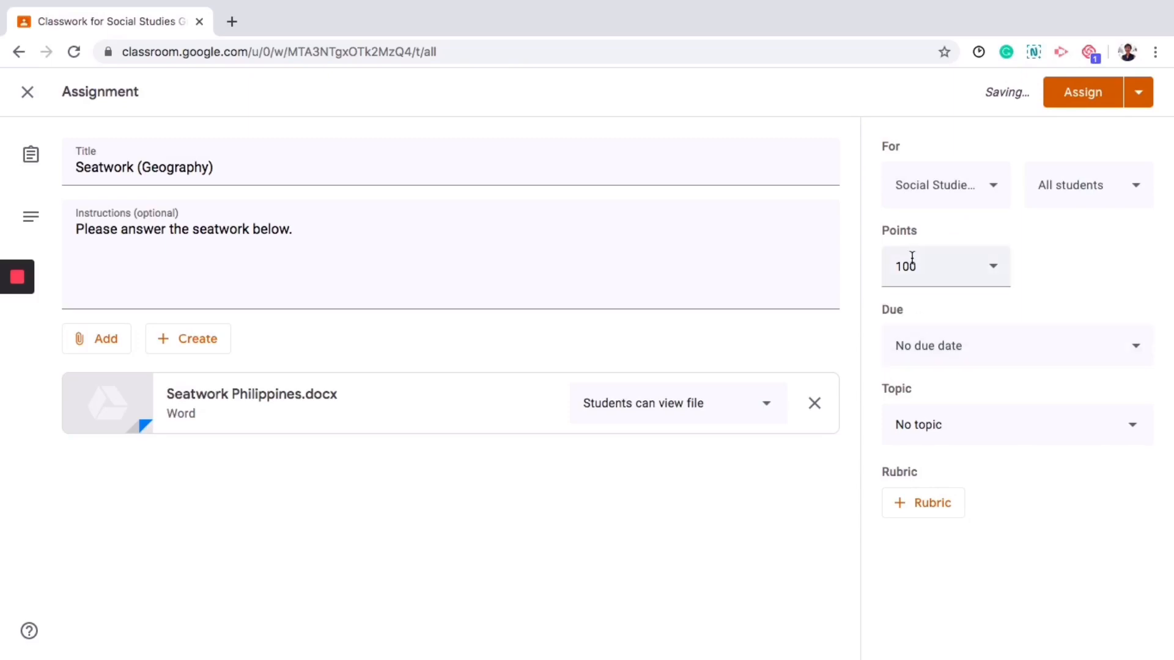
Step: Set the seatwork assignment's points to 10 and its due date to June 5, 2020
click(993, 269)
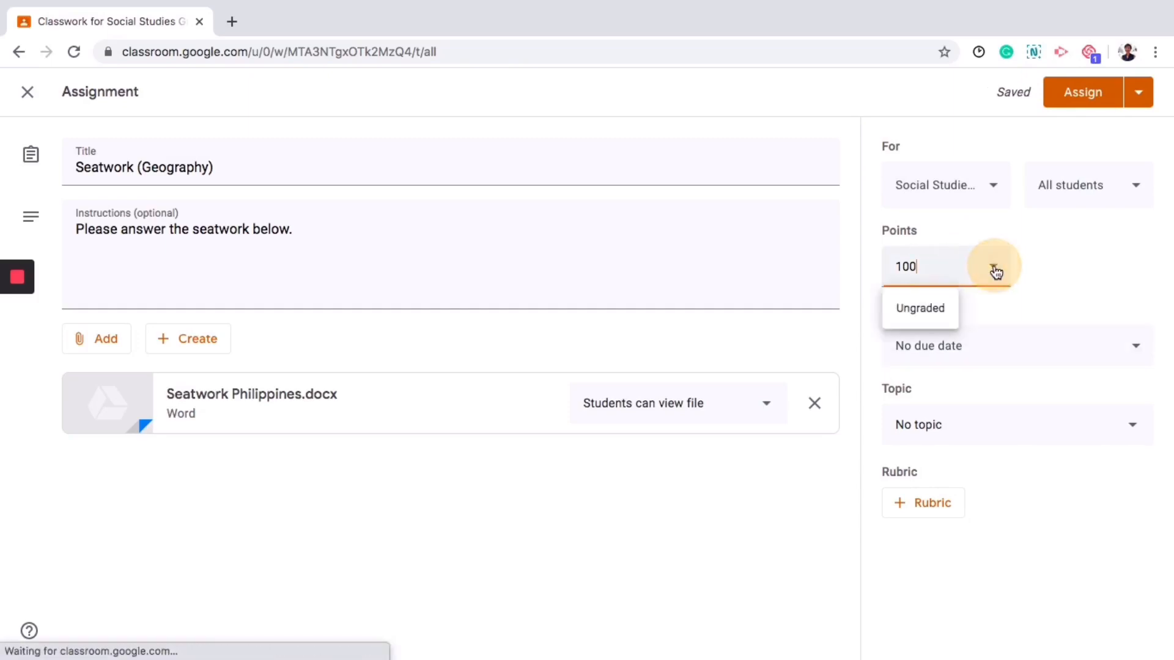
key(BackSpace)
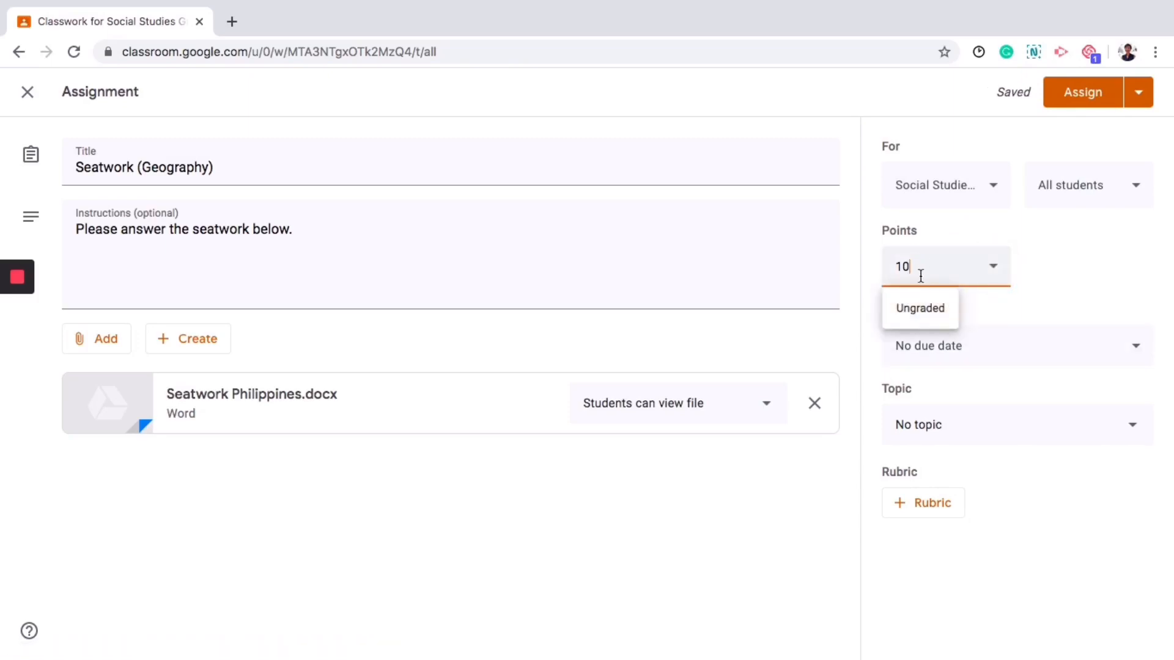
click(1065, 282)
click(977, 344)
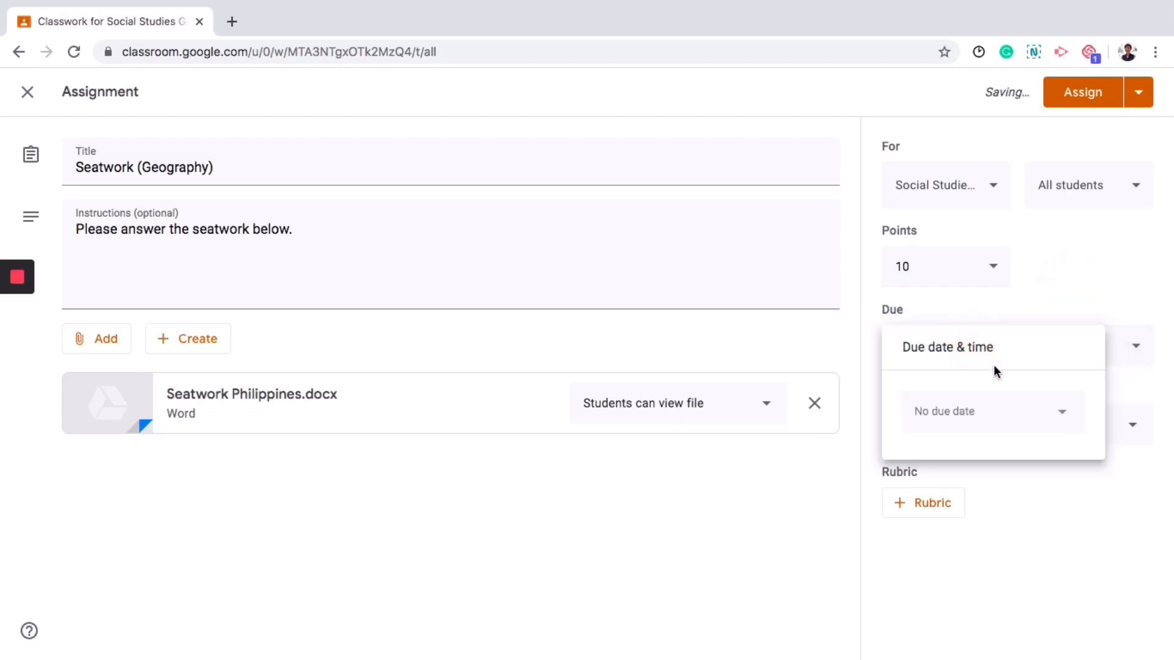
click(1017, 414)
click(1049, 492)
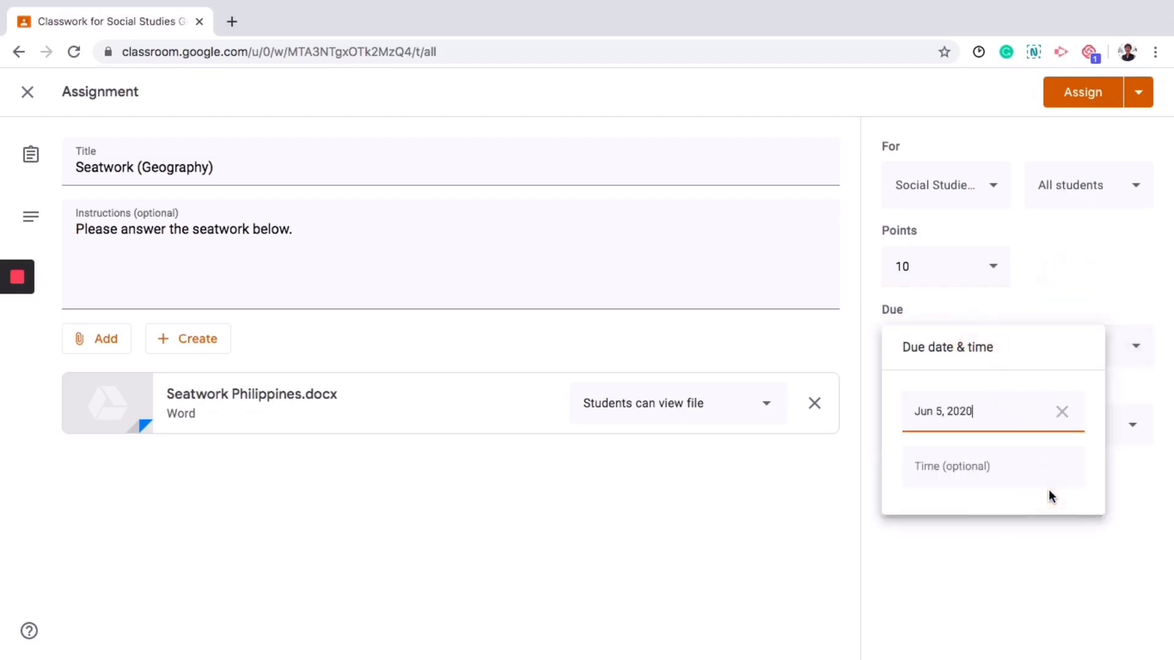
click(1109, 301)
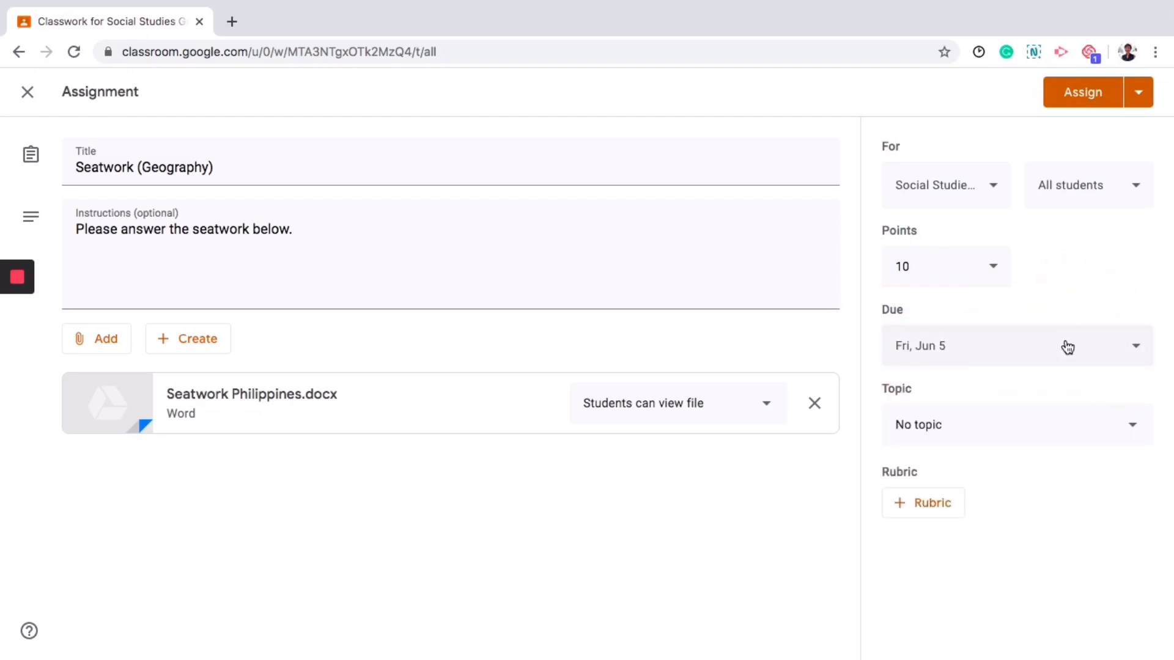
click(1066, 343)
click(1093, 303)
Step: File the assignment under "Chapter 1: Philippine Geography" and have a copy of the attached file made for each student
click(949, 431)
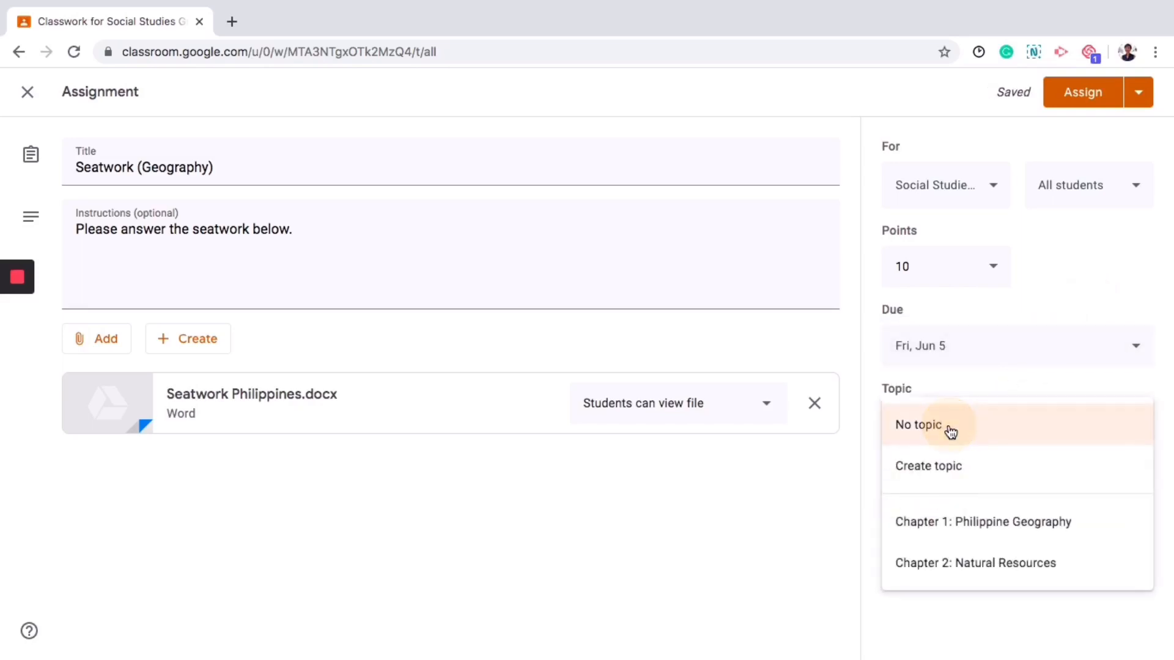
click(970, 523)
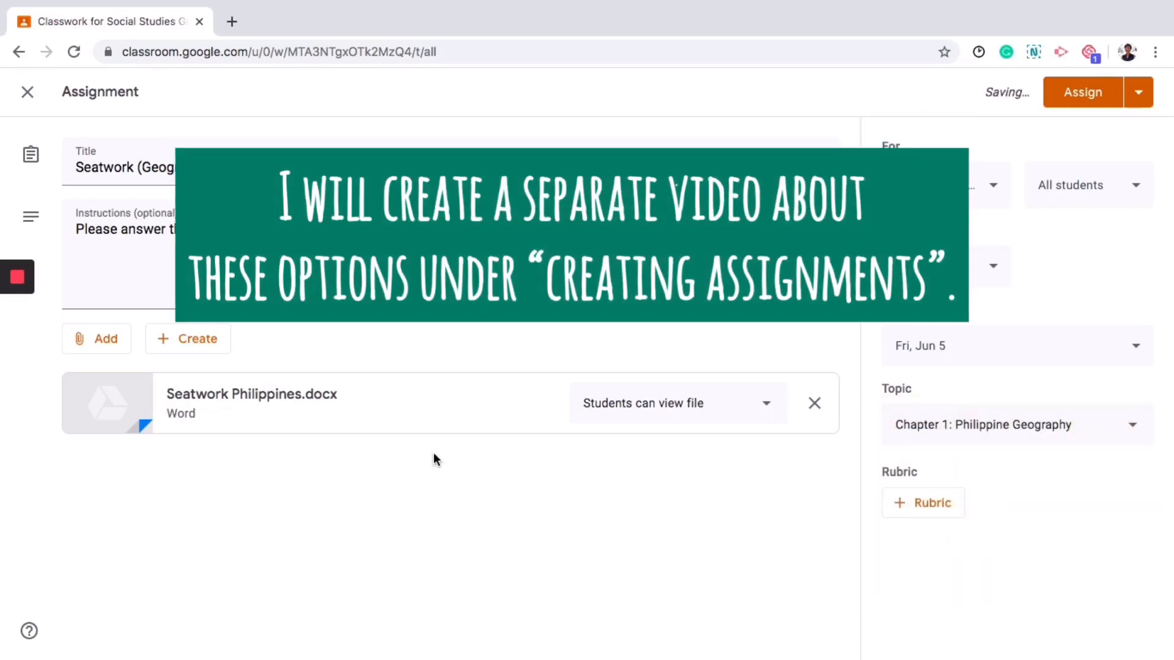
click(766, 405)
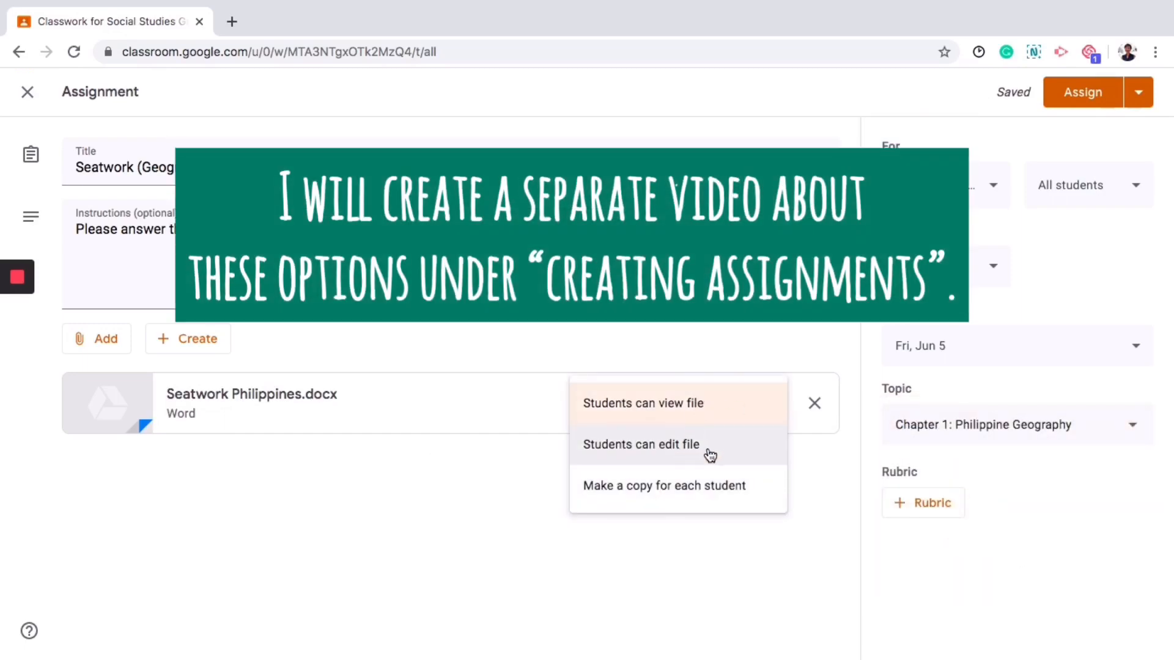
click(690, 489)
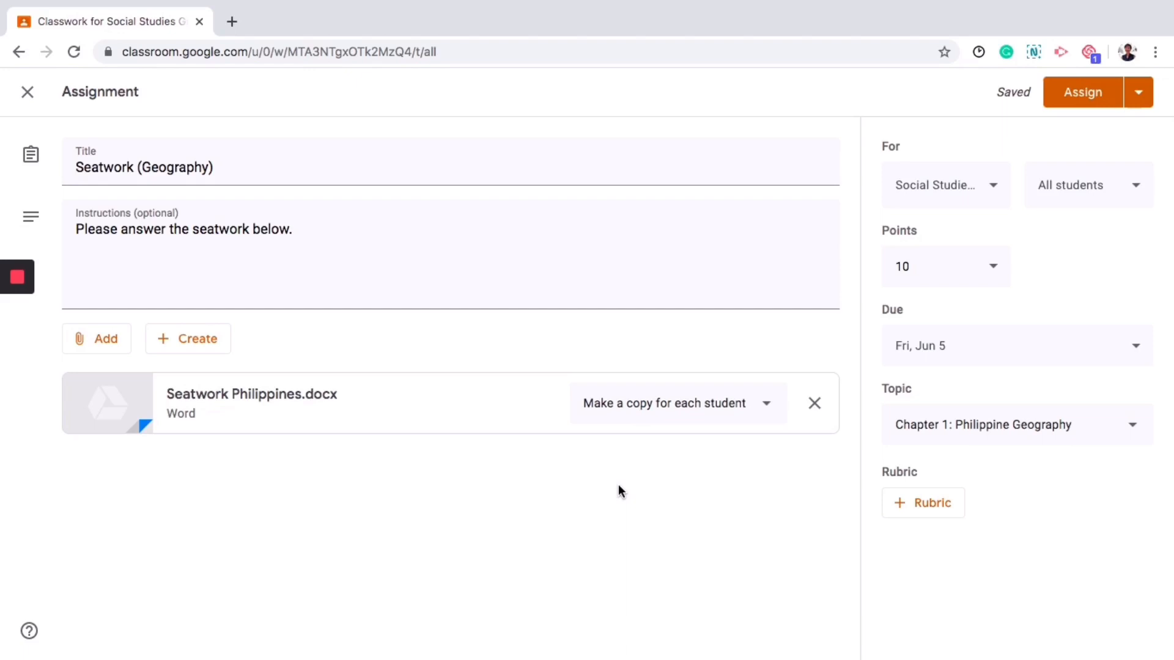
Step: Assign the seatwork to the class and collapse the expanded question under Chapter 1
click(1083, 93)
scroll(978, 293, down, 2)
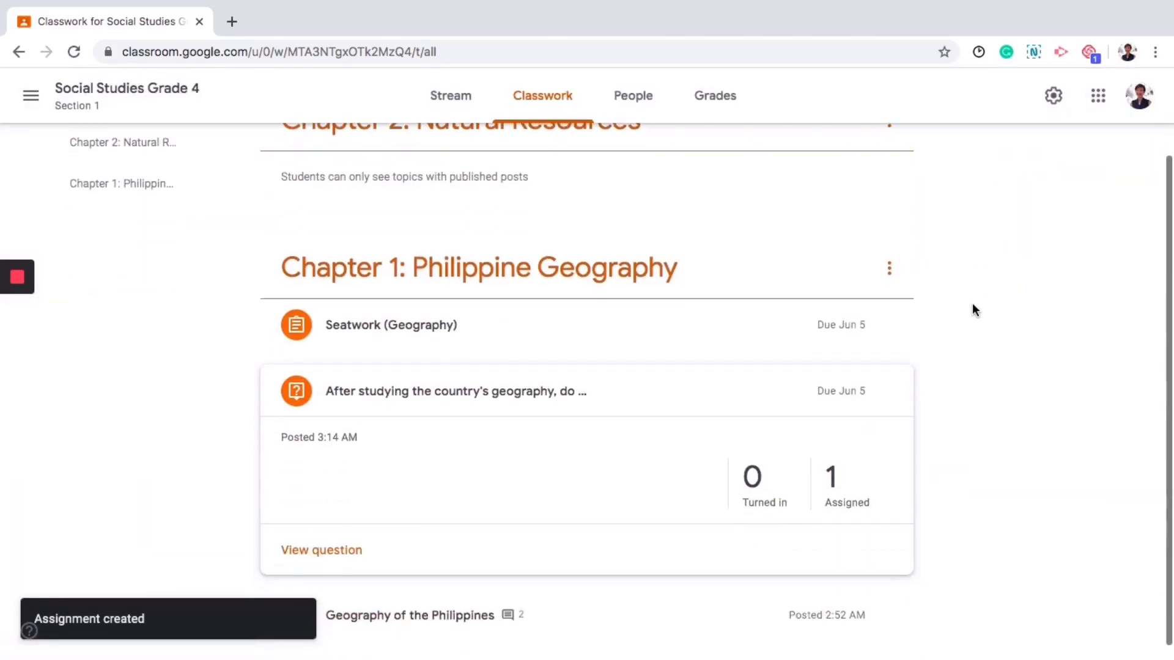
click(450, 372)
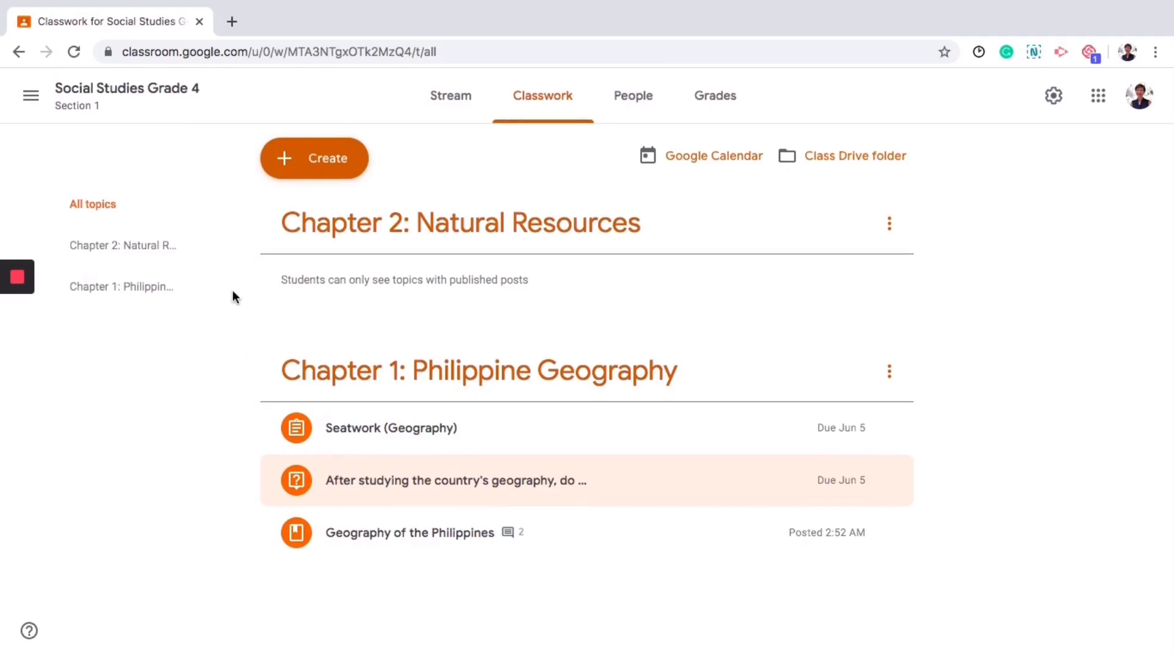
Step: Create a quiz assignment titled "Geography" and open its attached Blank Quiz form
click(324, 165)
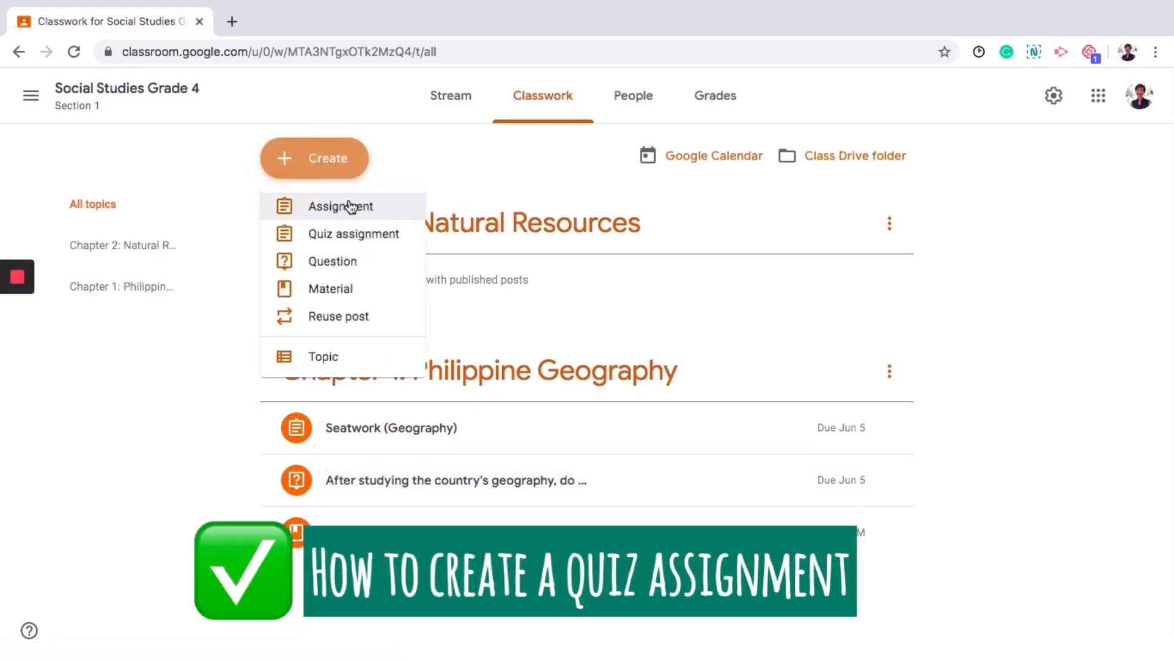
click(360, 237)
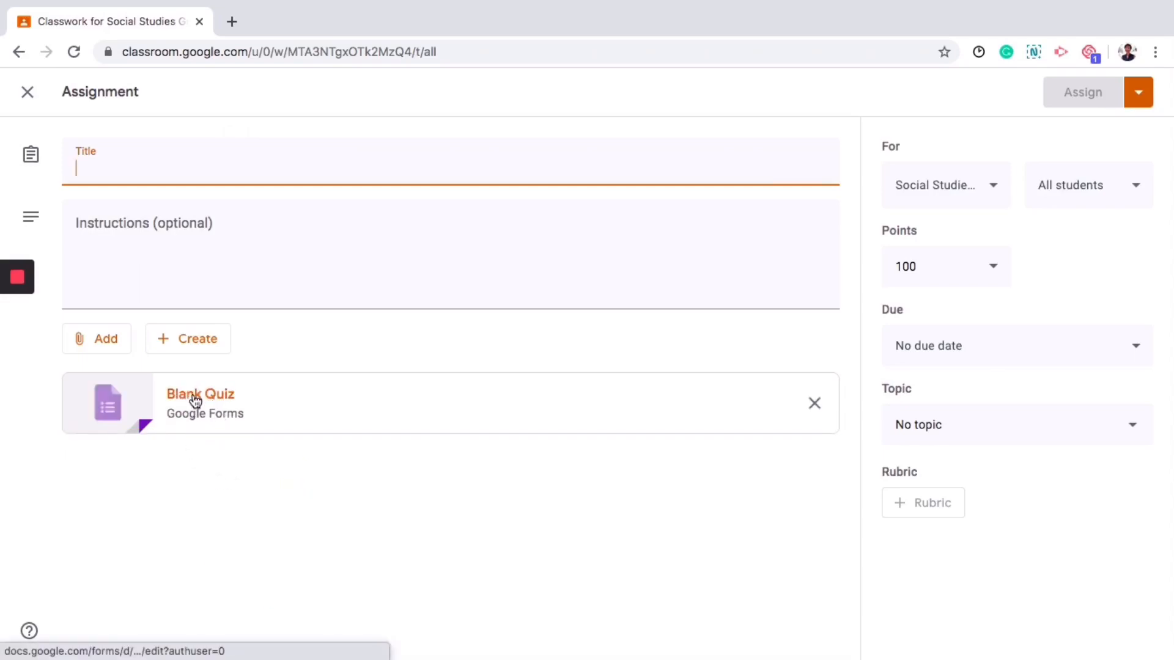
text(Geor)
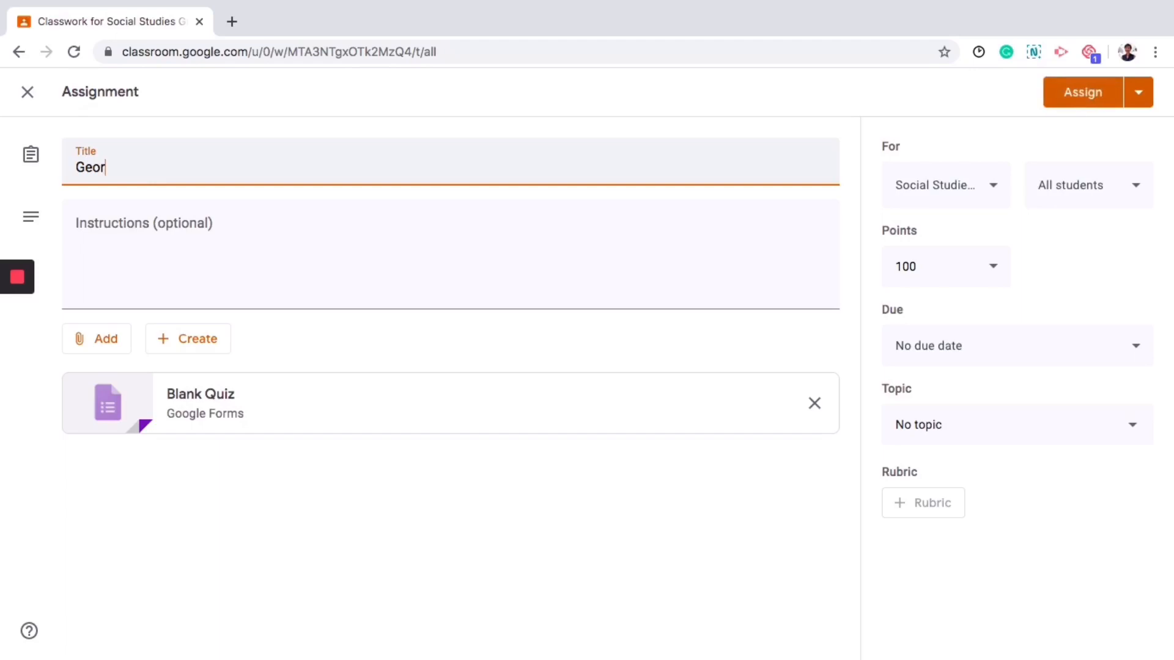
key(BackSpace)
text(graphy)
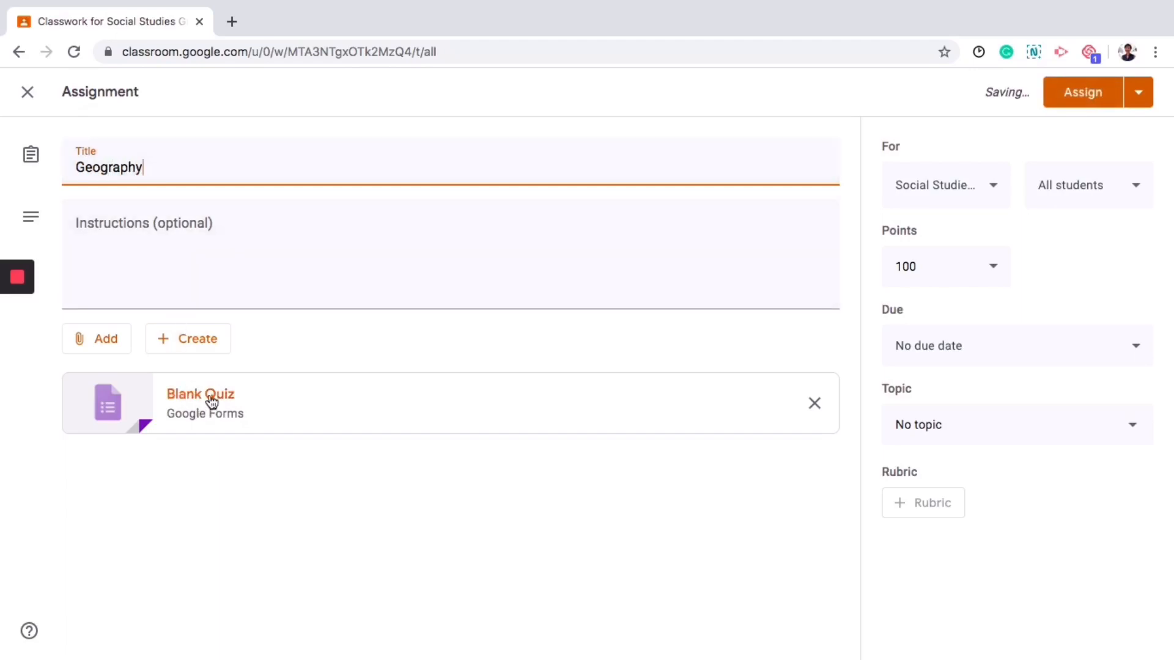
click(209, 395)
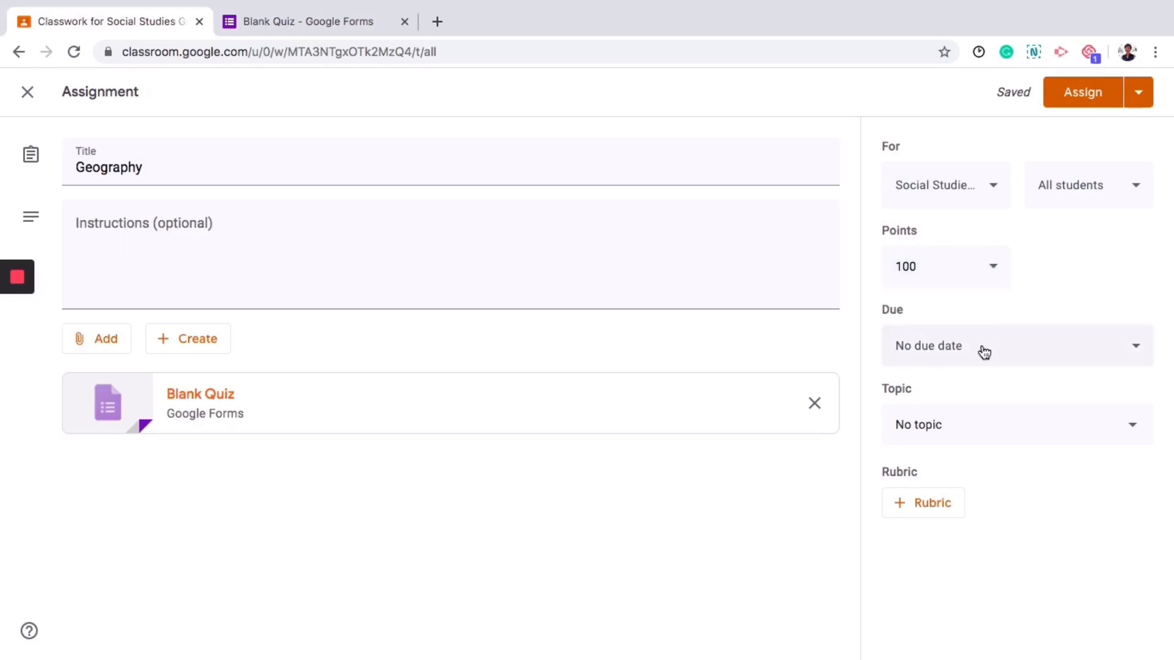
Step: Set the quiz assignment's due date to June 5, 2020 and its points to 10
click(962, 343)
click(1011, 413)
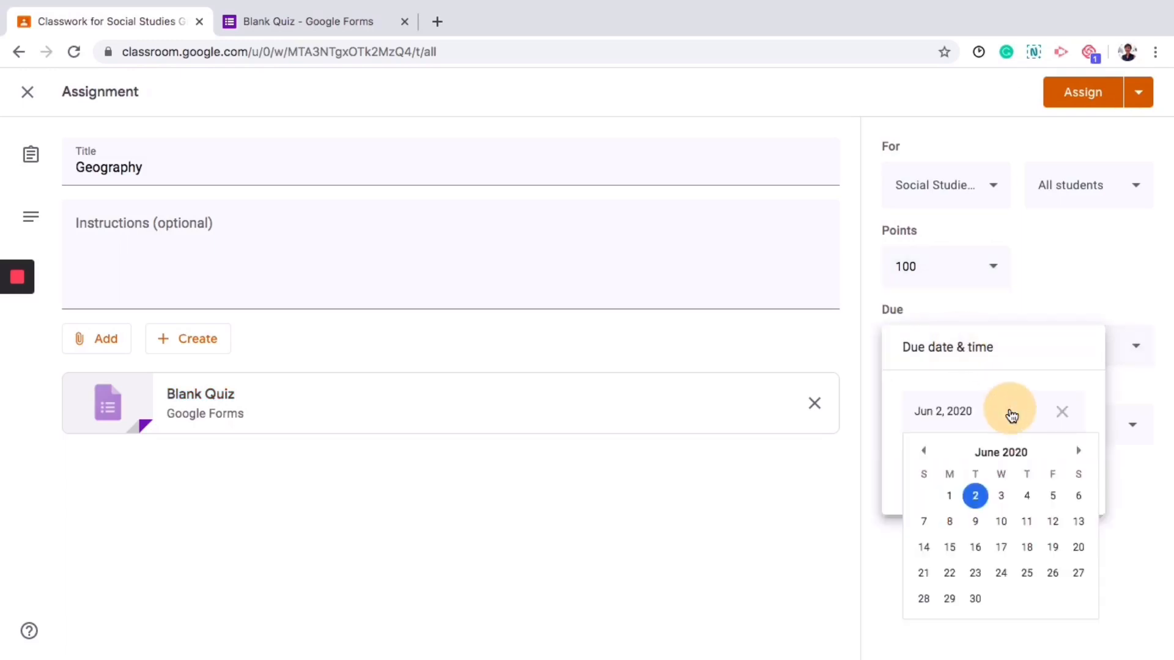
click(1050, 494)
click(1063, 259)
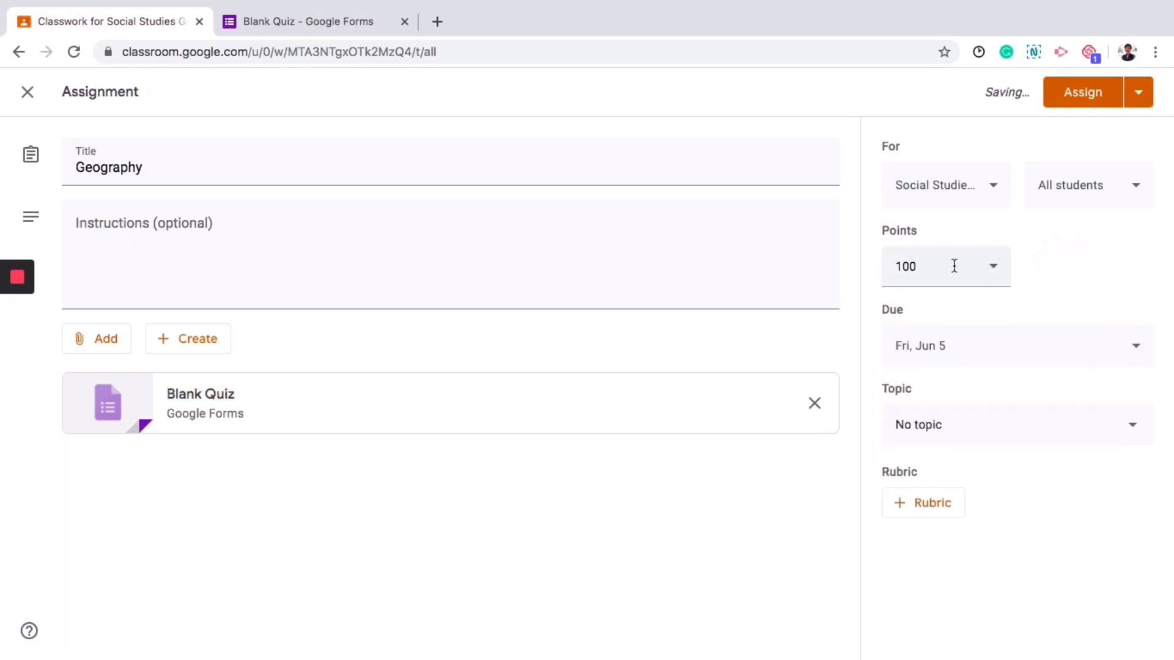
click(954, 265)
key(BackSpace)
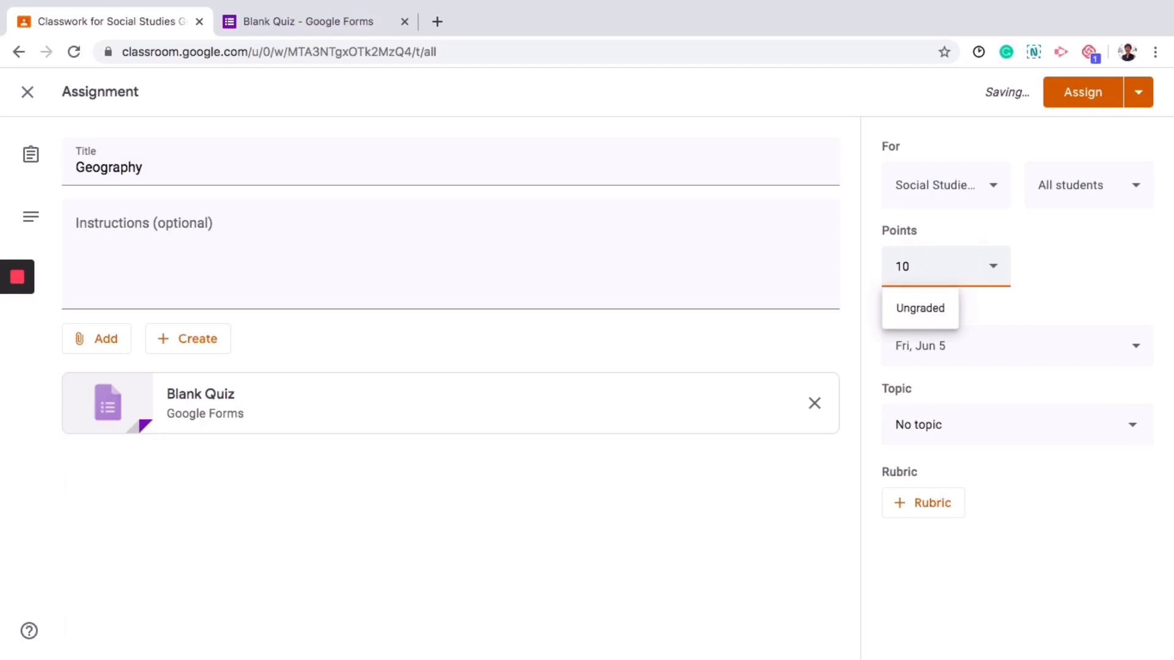
click(1076, 272)
Step: File the quiz under the topic "Chapter 1: Philippine Geography" and assign it to the class
click(964, 427)
click(961, 520)
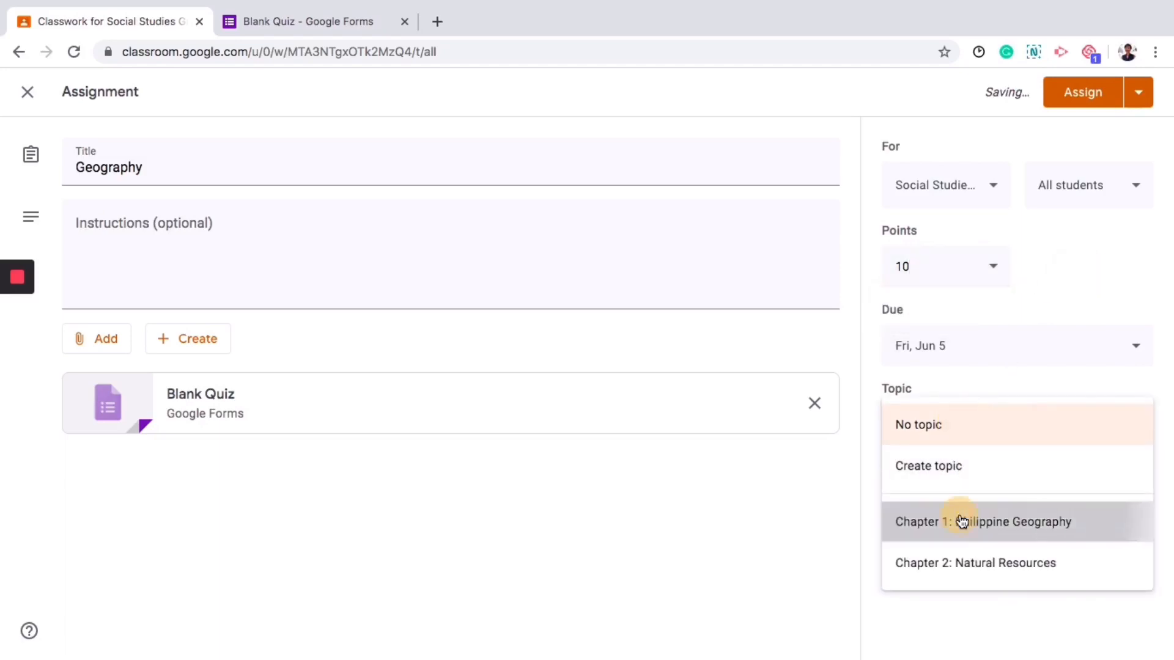
click(1082, 95)
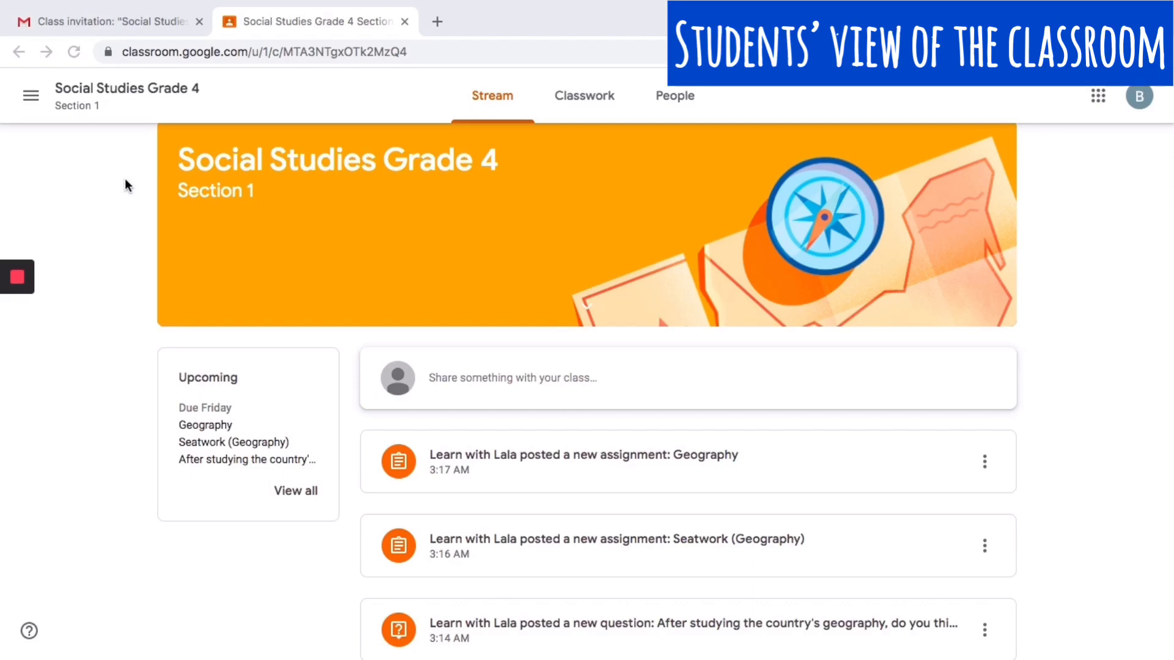
Step: Look over the upcoming work and posts in the student's view of the Social Studies Grade 4 stream
scroll(120, 233, down, 2)
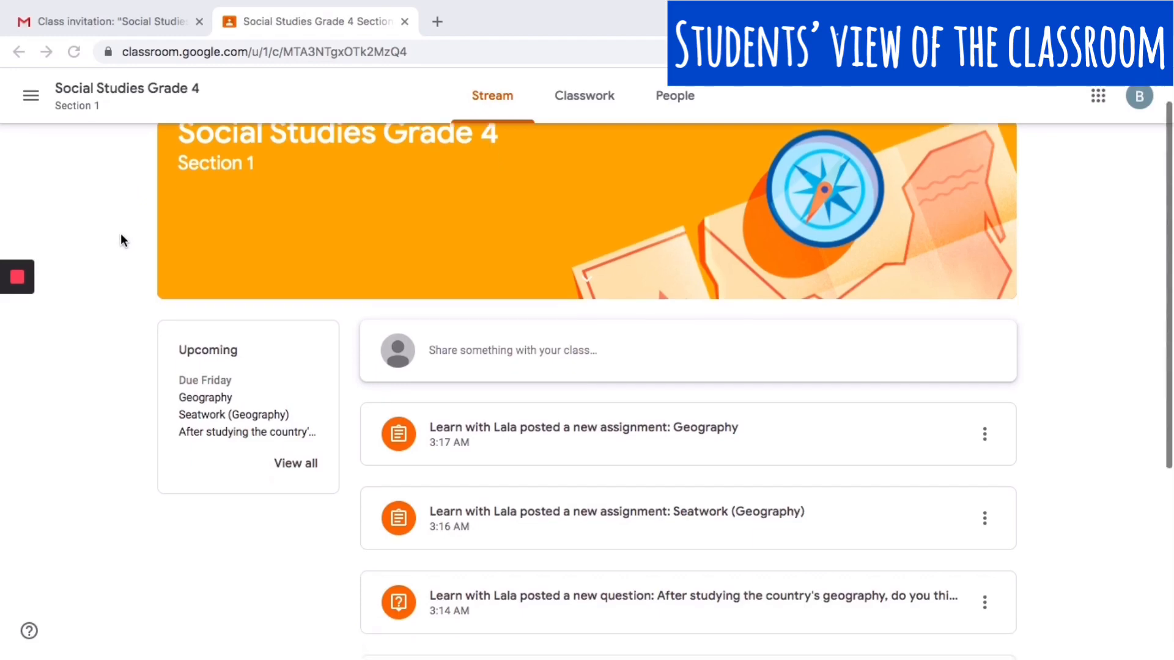
scroll(119, 253, up, 2)
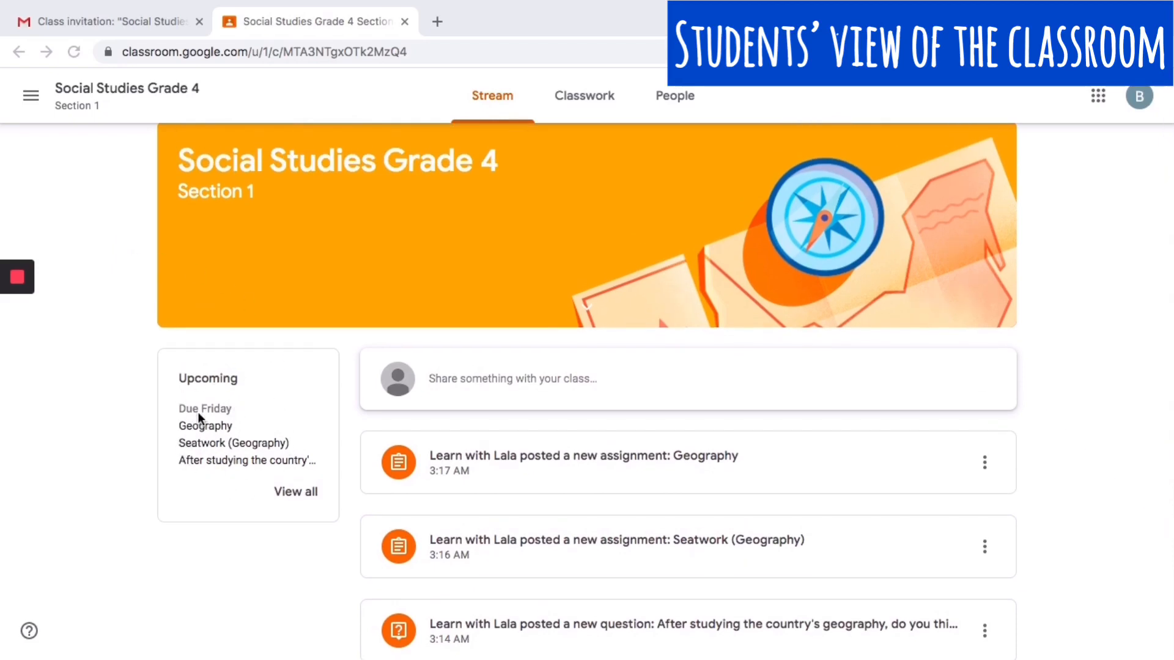
scroll(351, 497, down, 2)
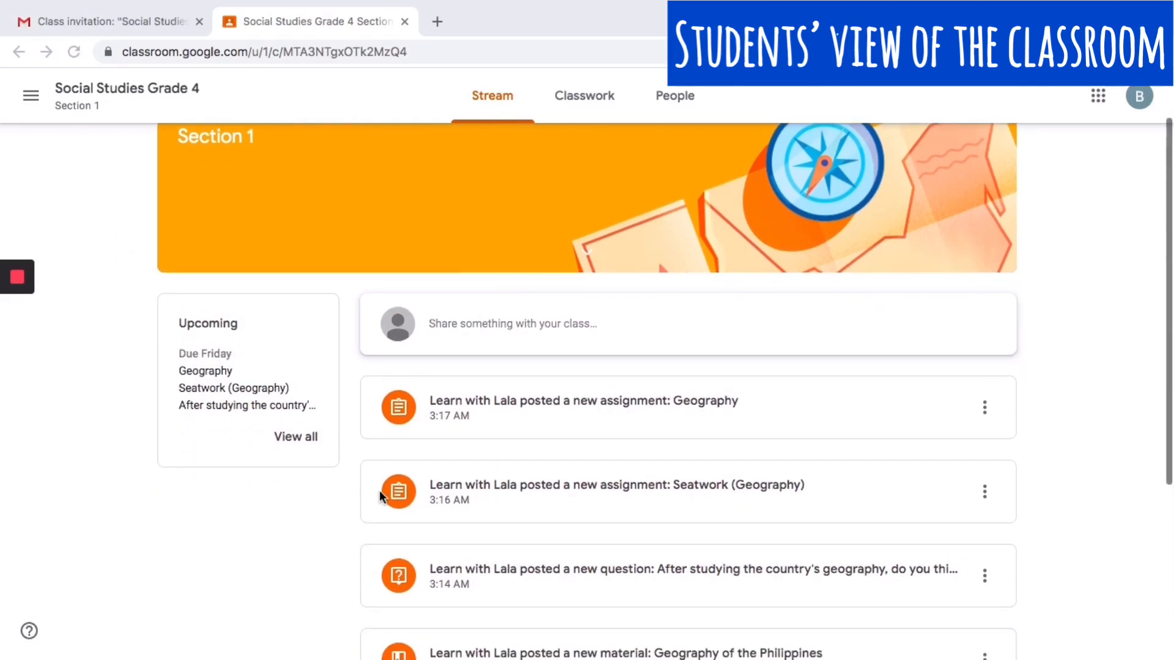
Step: Look through the posts in the student's stream and open the question about whether the Philippines is in a good location
scroll(534, 602, down, 3)
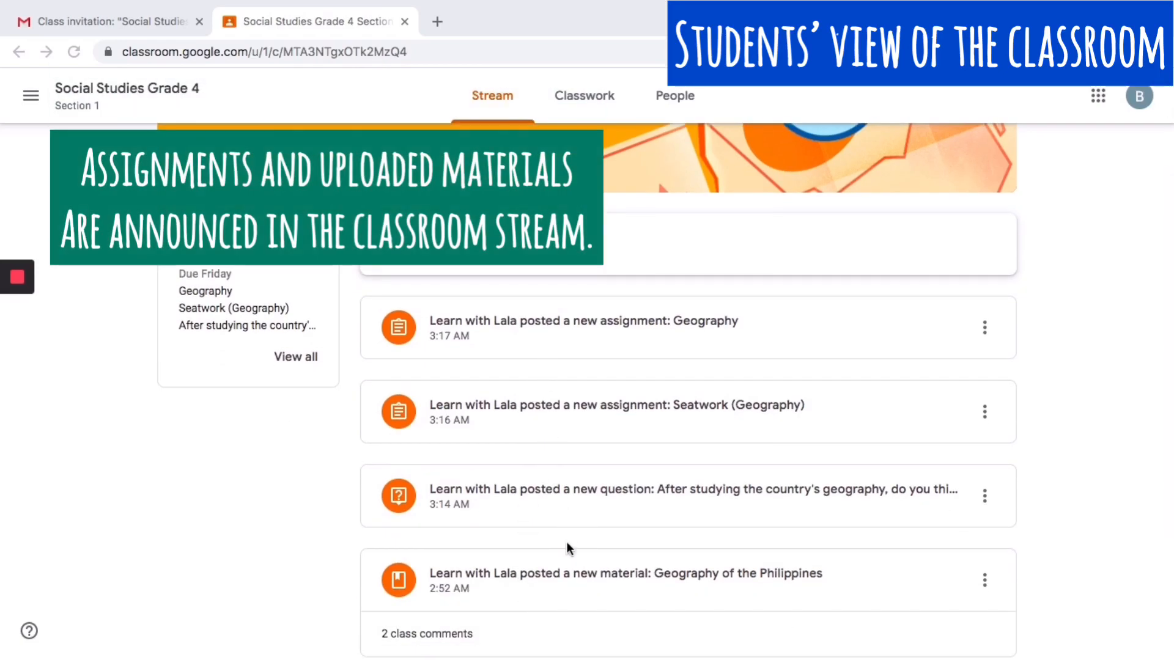
scroll(567, 542, up, 5)
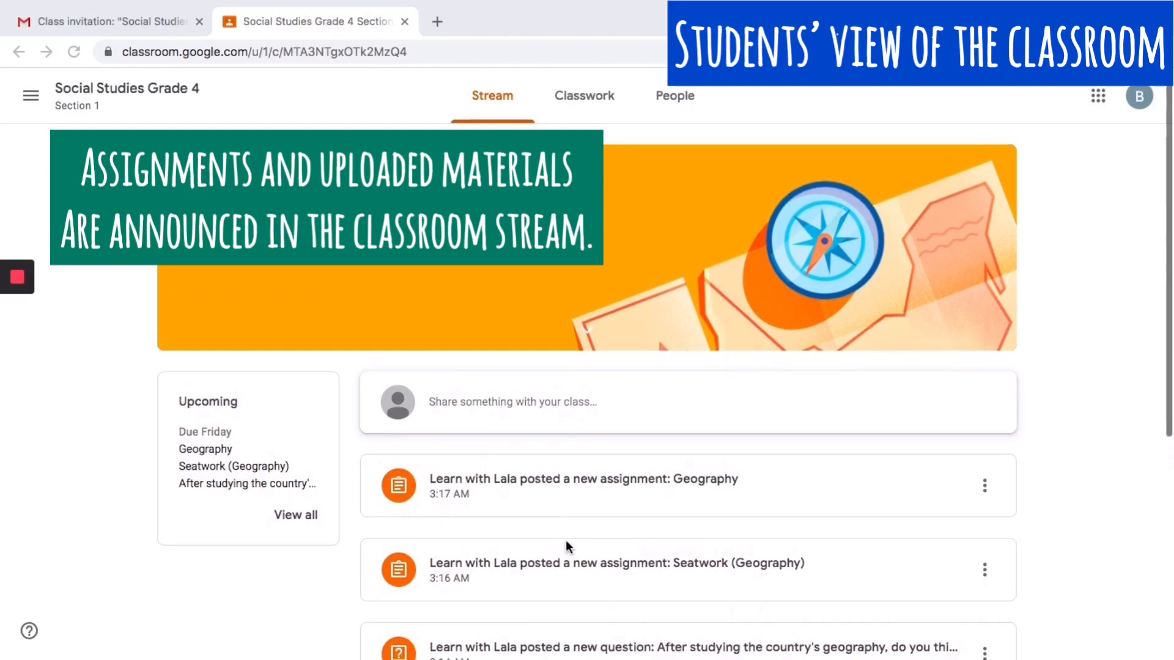
scroll(556, 373, down, 3)
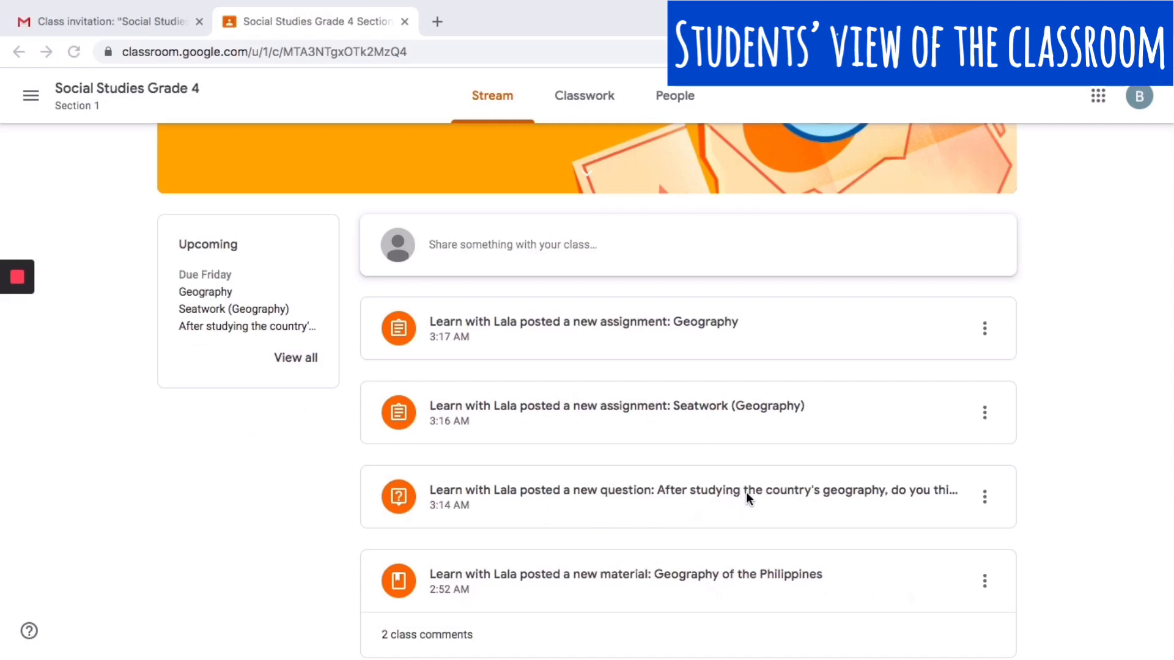
click(691, 492)
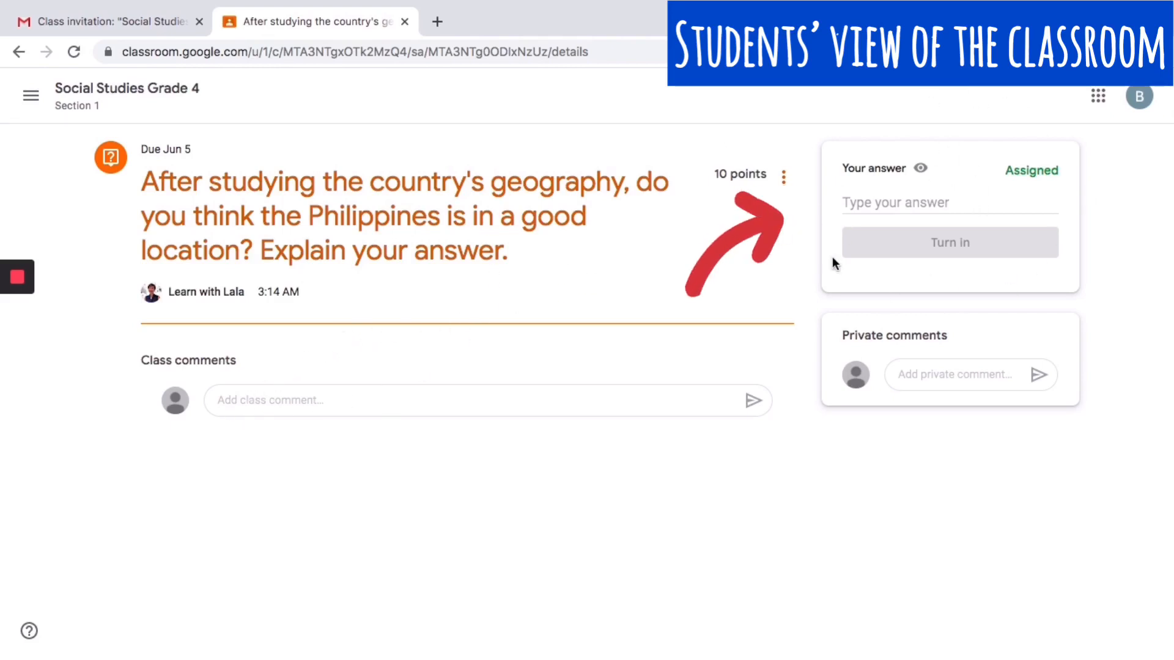
Step: Answer the question with "Students write their answer here. Then click Turn In." and submit it
click(869, 203)
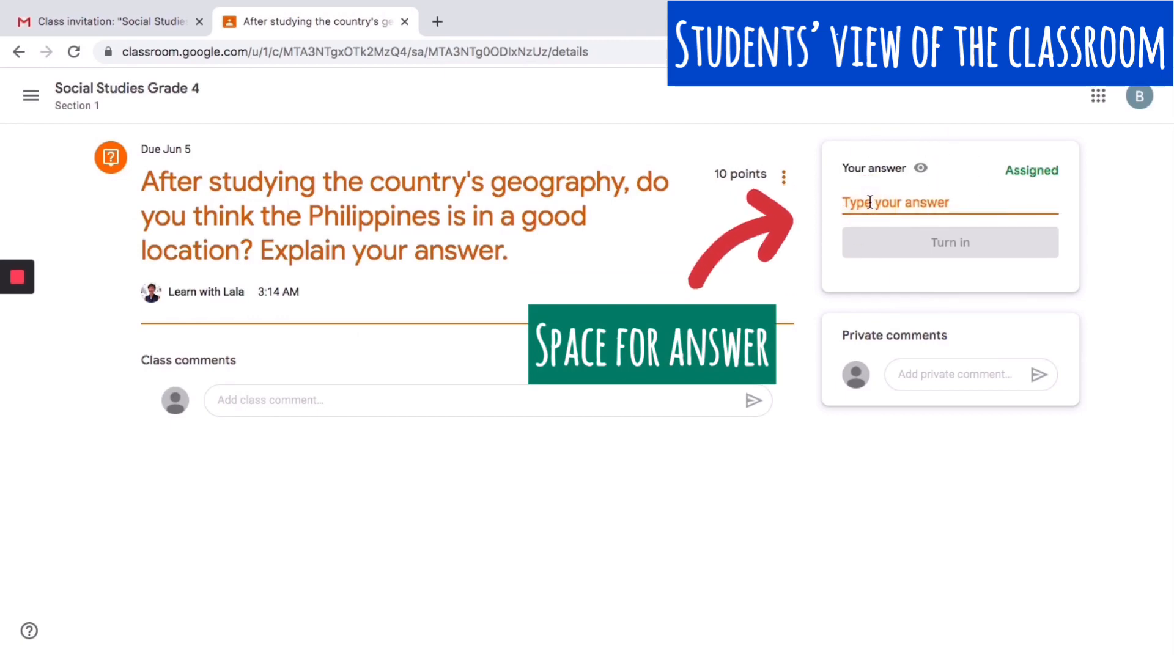
text(Students e)
key(BackSpace)
text(write their answer here.)
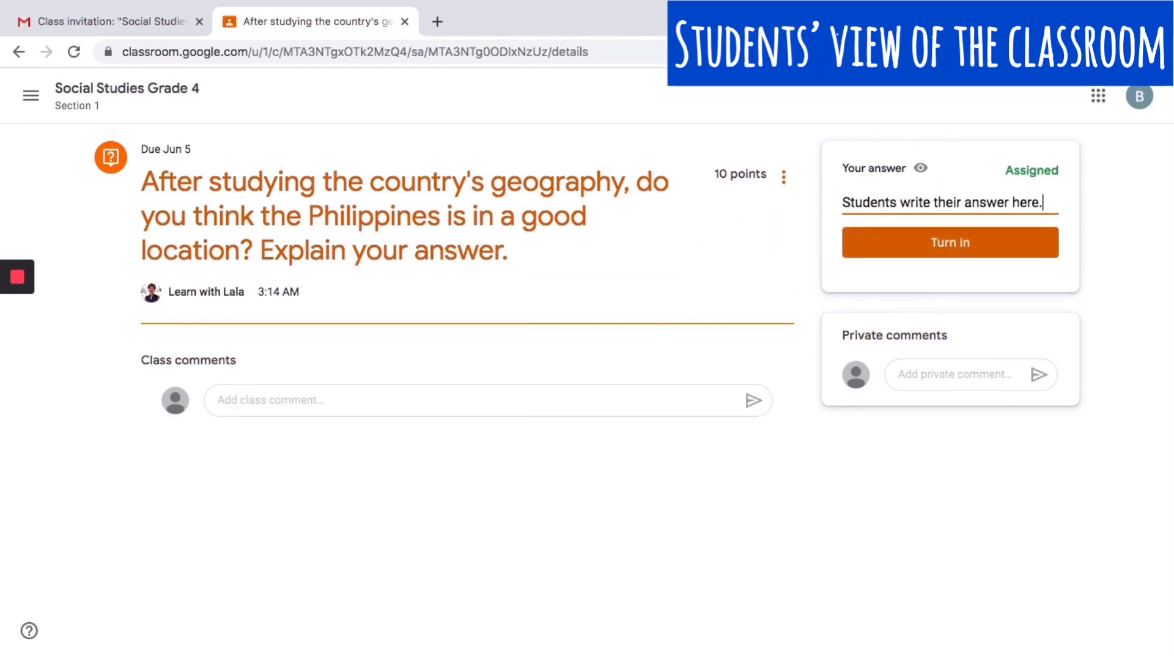
text( Then click Turn In.)
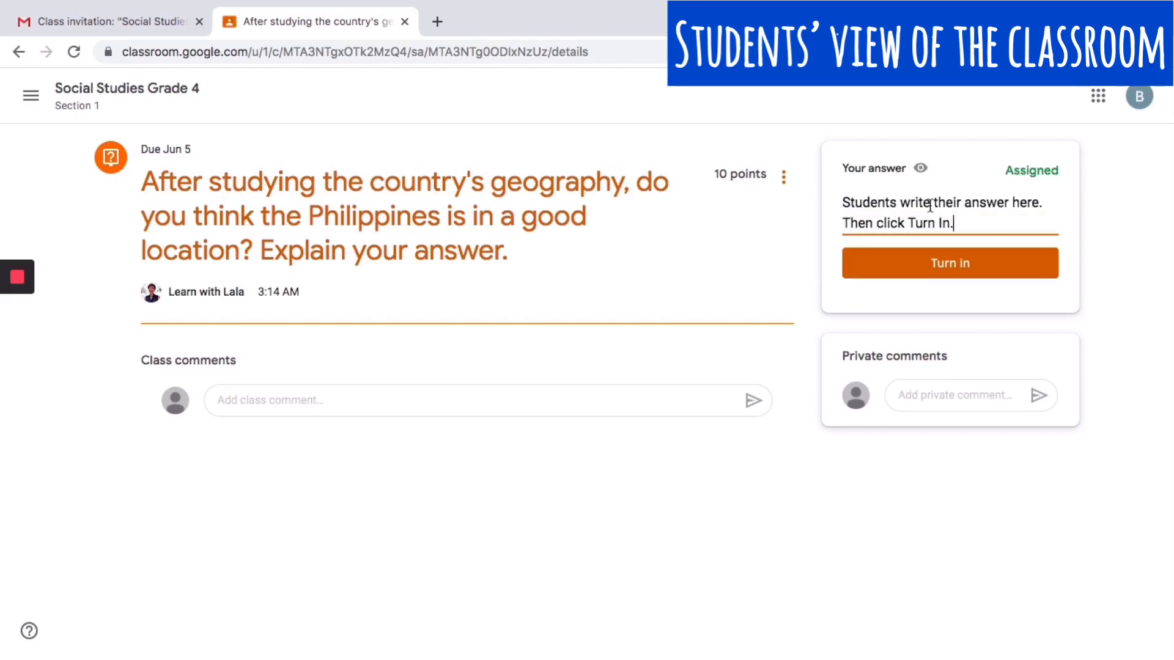
click(964, 268)
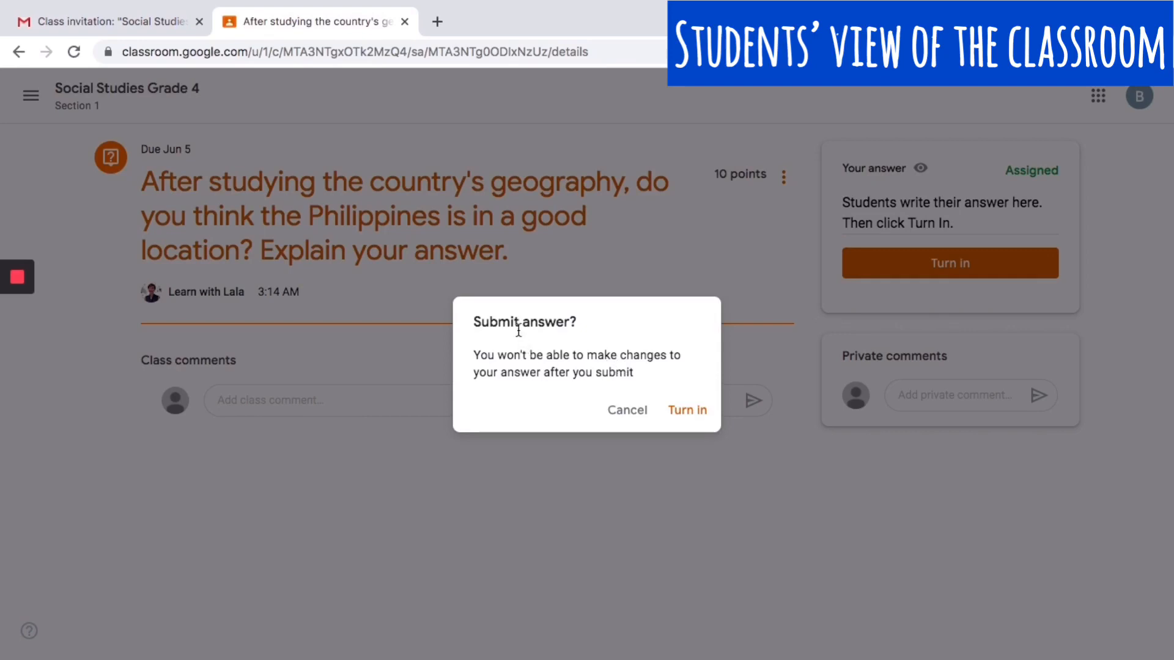
click(686, 412)
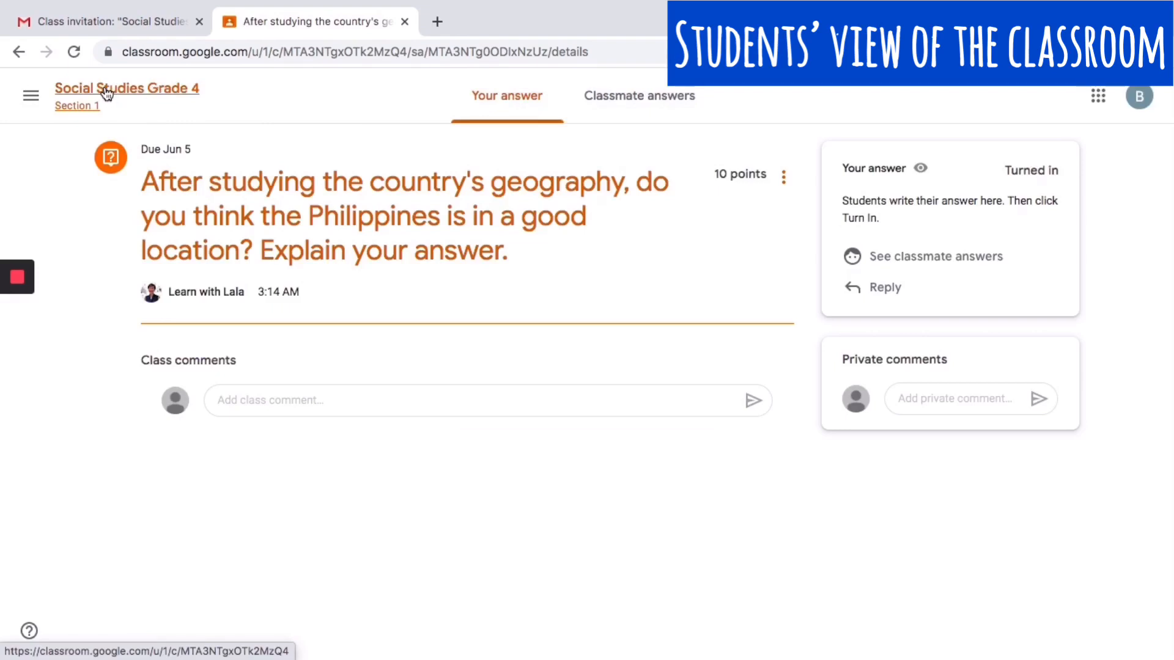
Step: Go back to the Social Studies Grade 4 class and view its classwork as the student
click(107, 93)
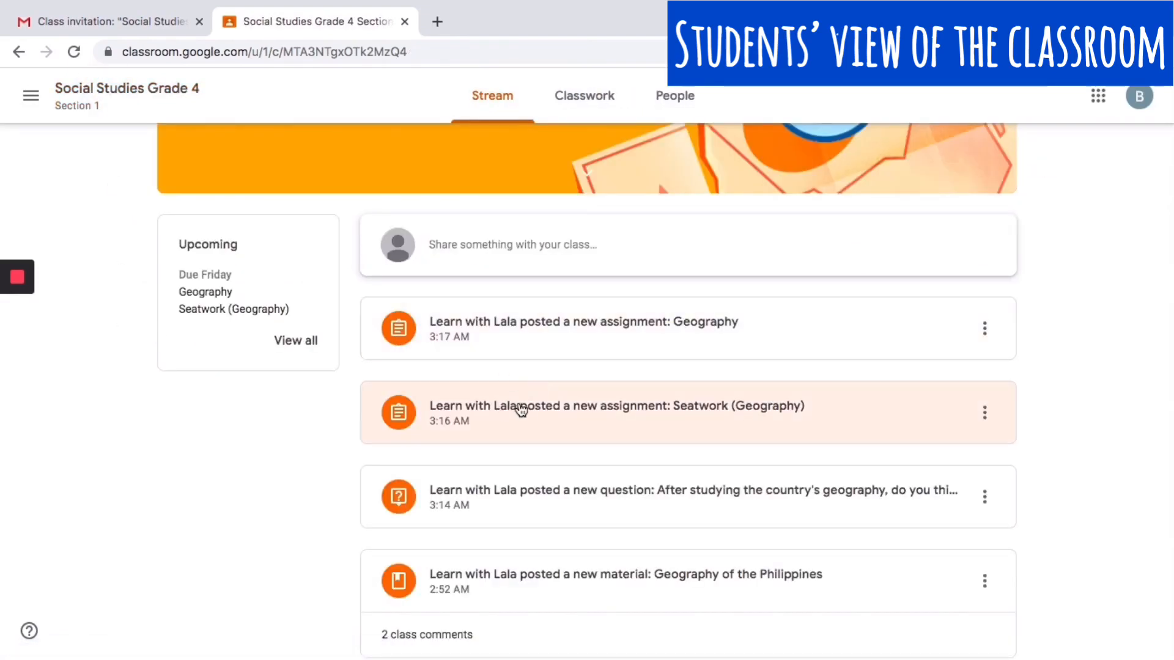
scroll(502, 287, up, 1)
scroll(501, 289, up, 1)
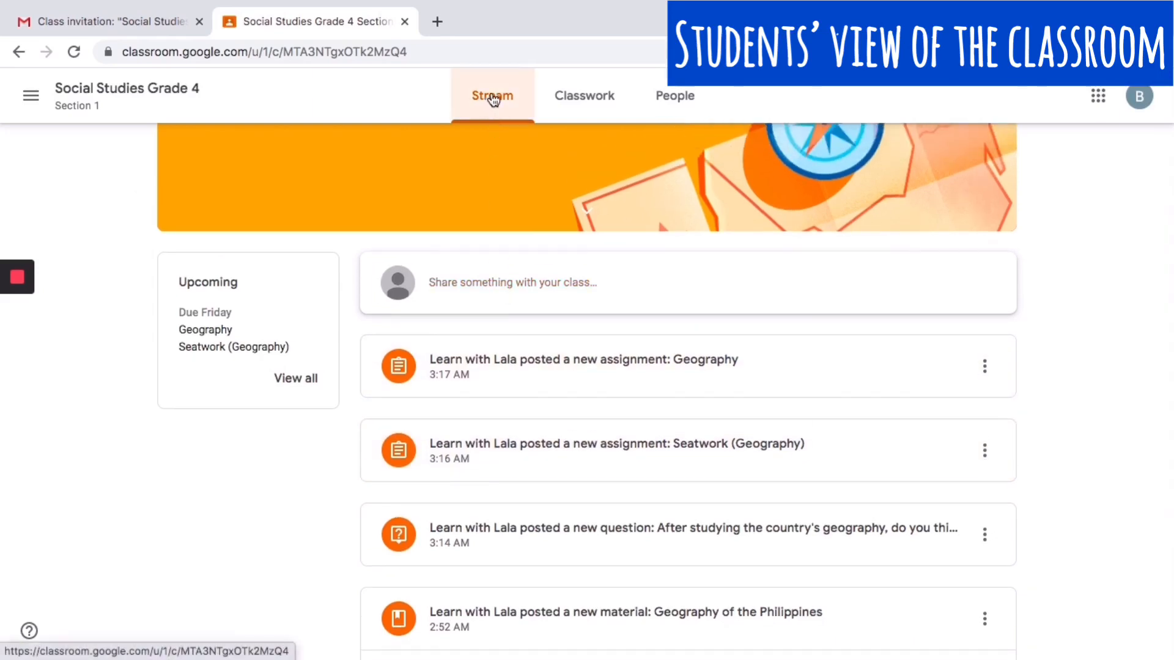
click(584, 101)
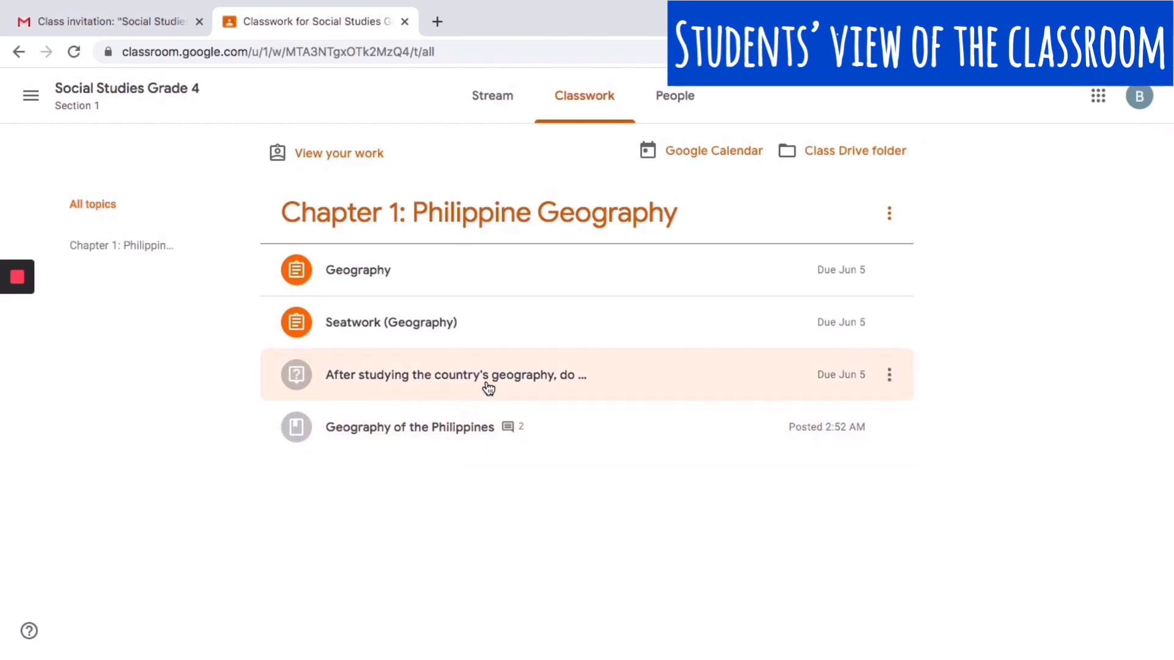
Step: Expand the Seatwork (Geography) assignment, view its attached Word document in its own tab, and return to the Classroom tab
click(370, 329)
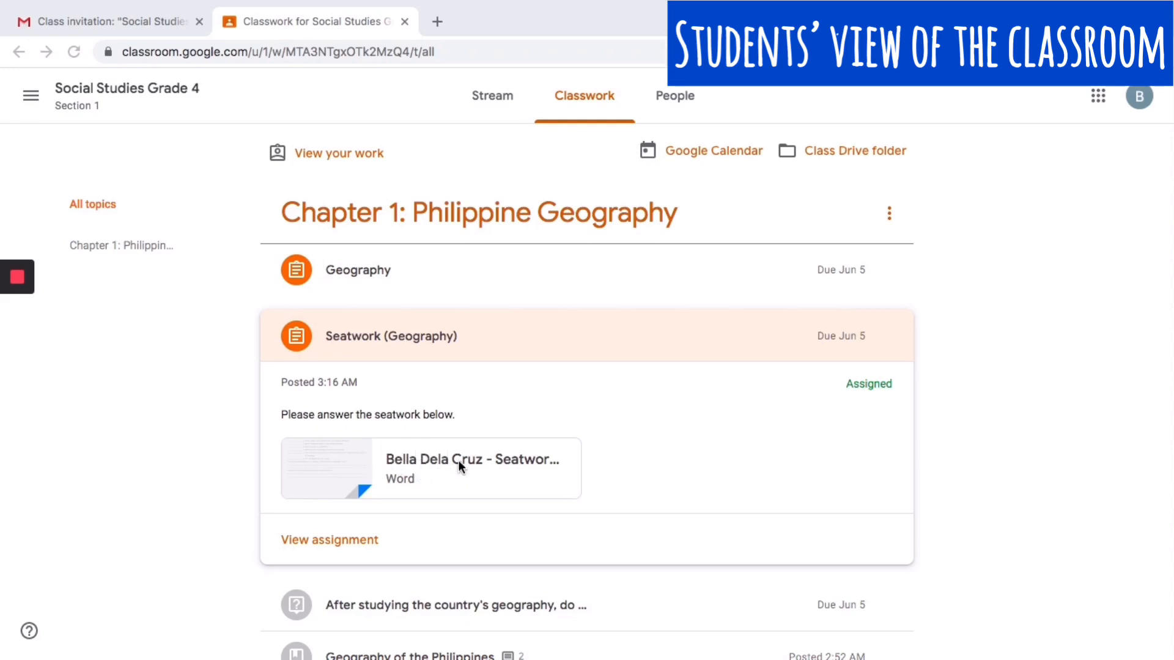
click(427, 460)
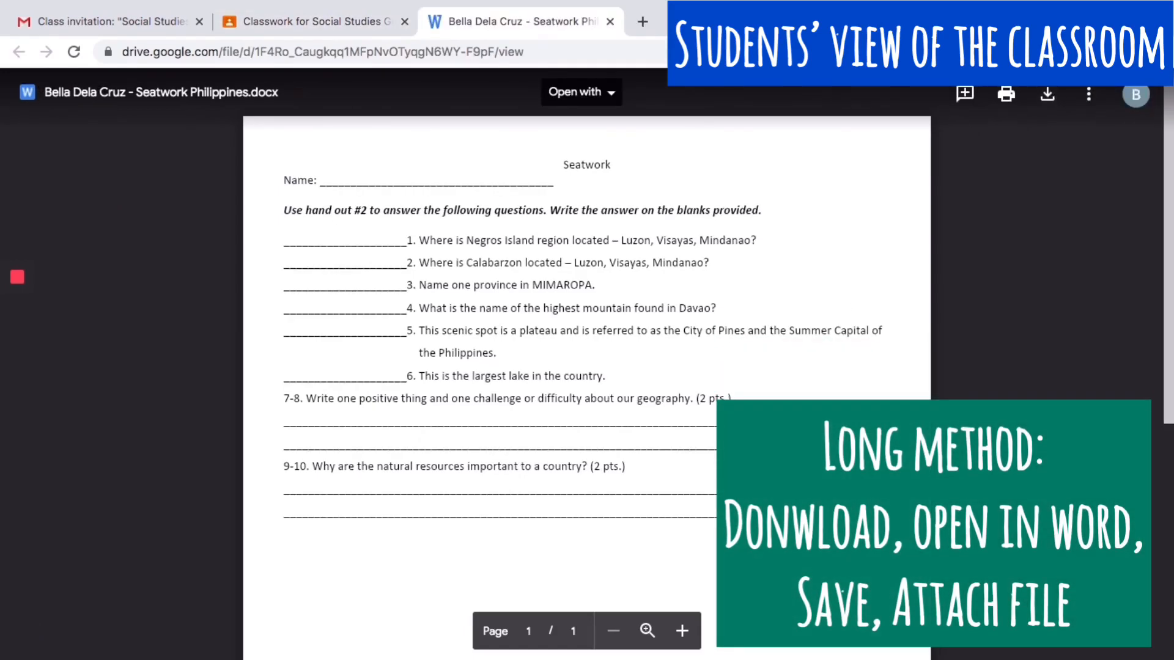
click(282, 25)
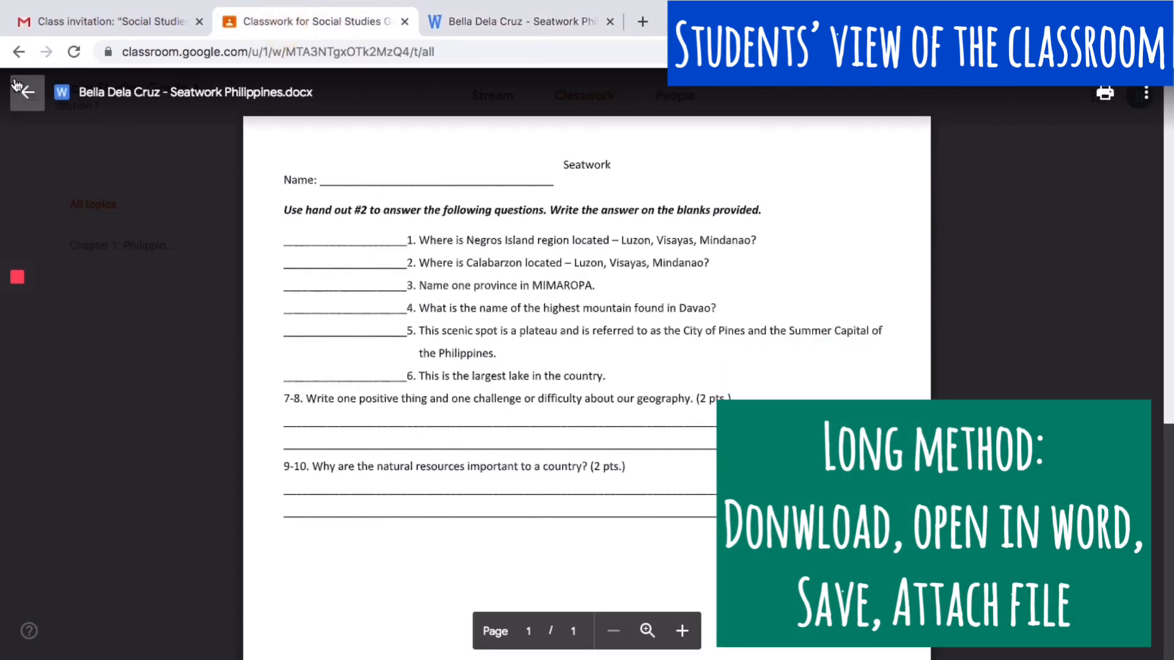
Step: Open the full Seatwork (Geography) assignment and view the options for adding a file to the student's work
click(348, 544)
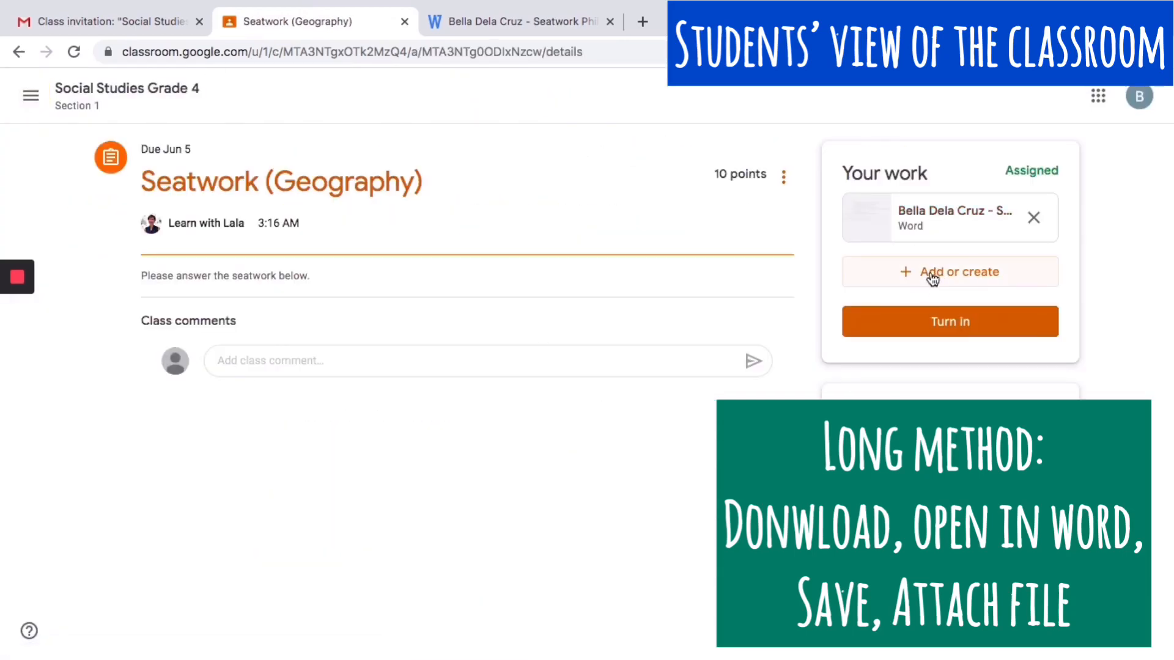
click(932, 276)
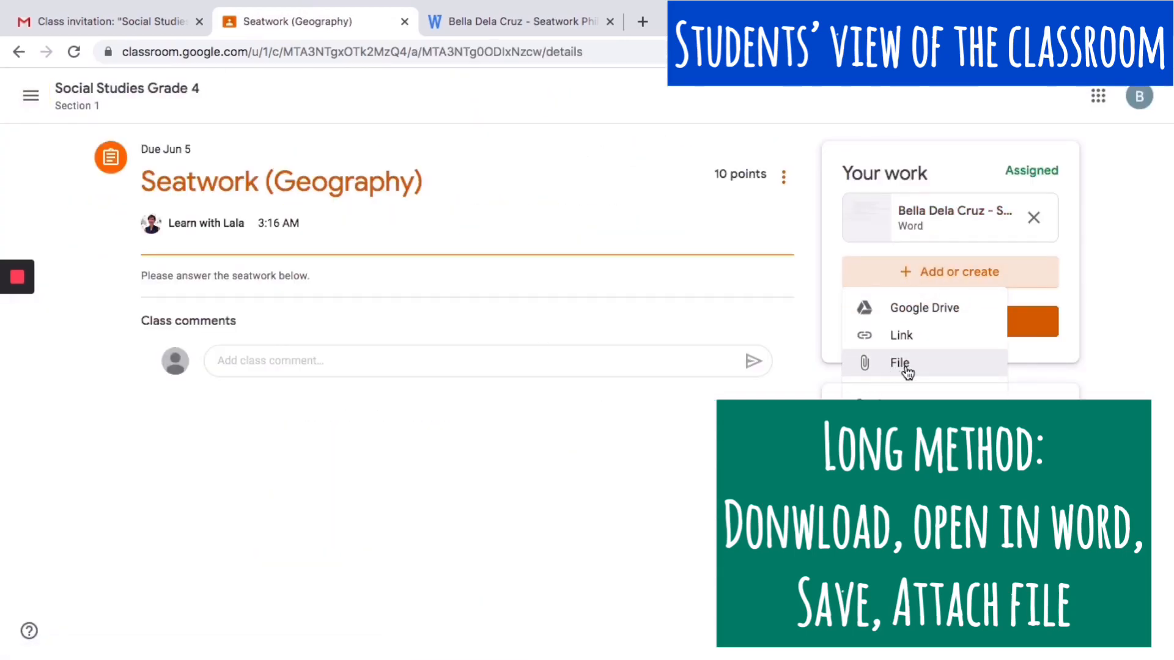
click(1111, 251)
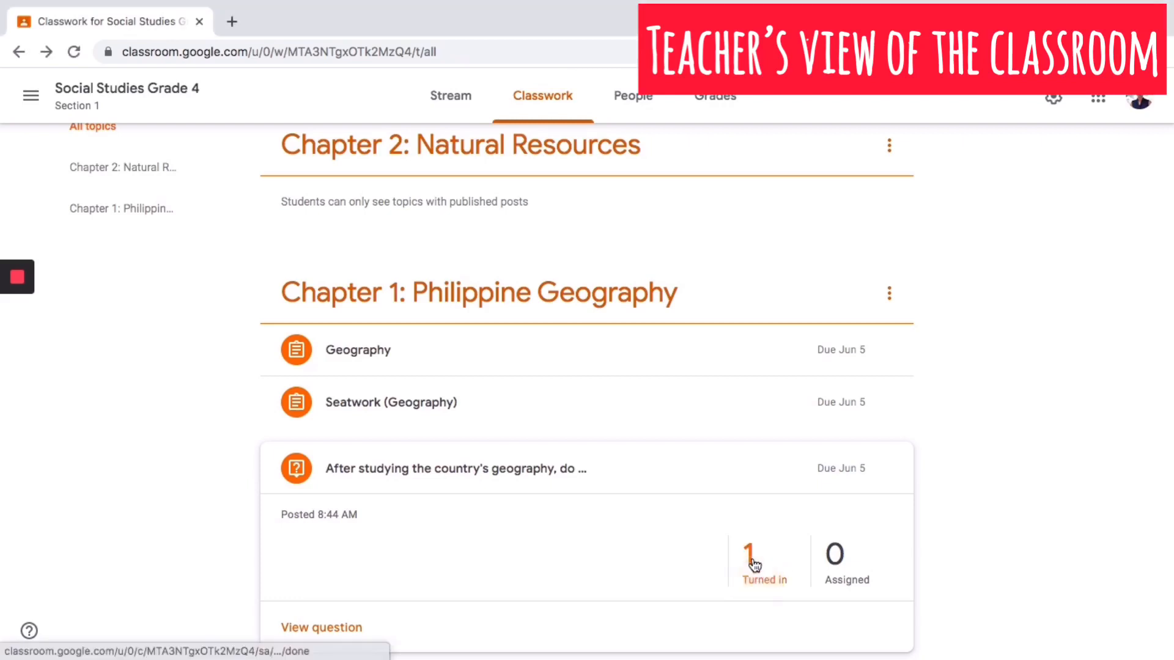
Step: In the teacher's view, open the turned-in answer to the geography question and grade it 10 out of 10
click(755, 574)
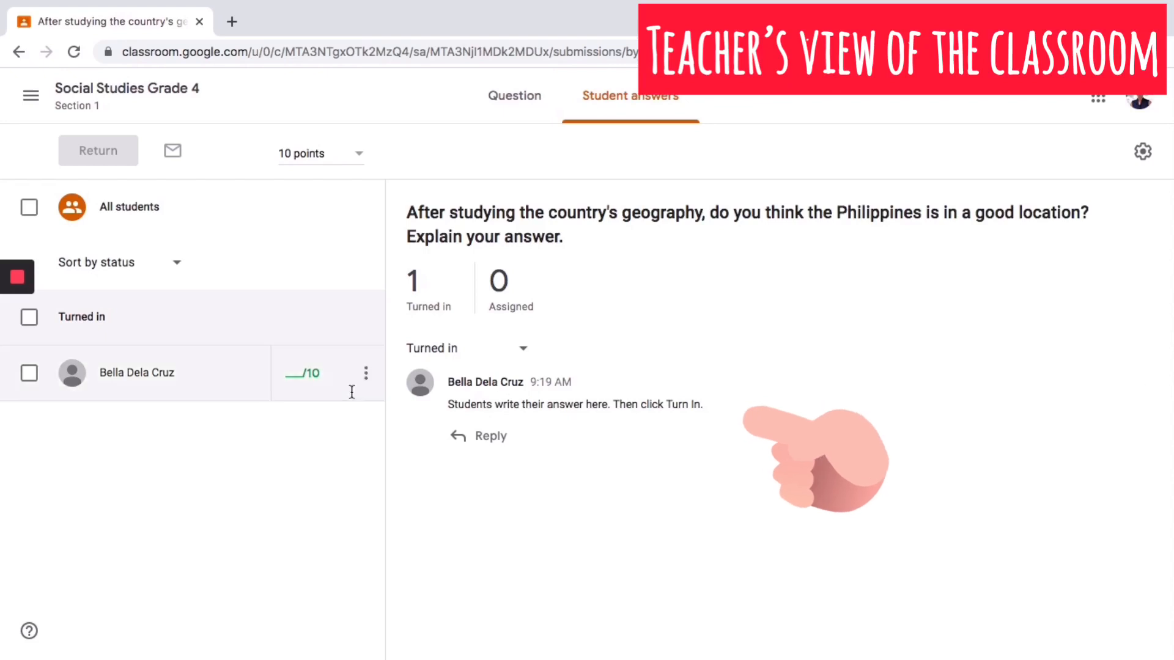
click(294, 372)
text(10)
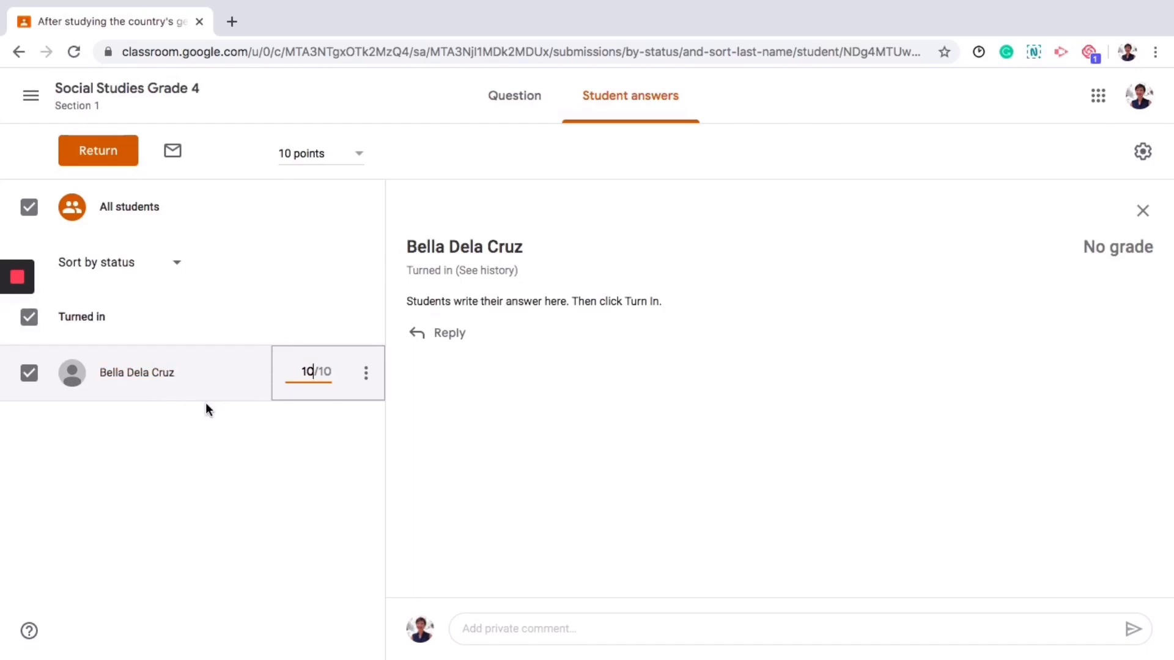
Step: Return the graded answer to the student with the private comment "Great job!"
click(97, 162)
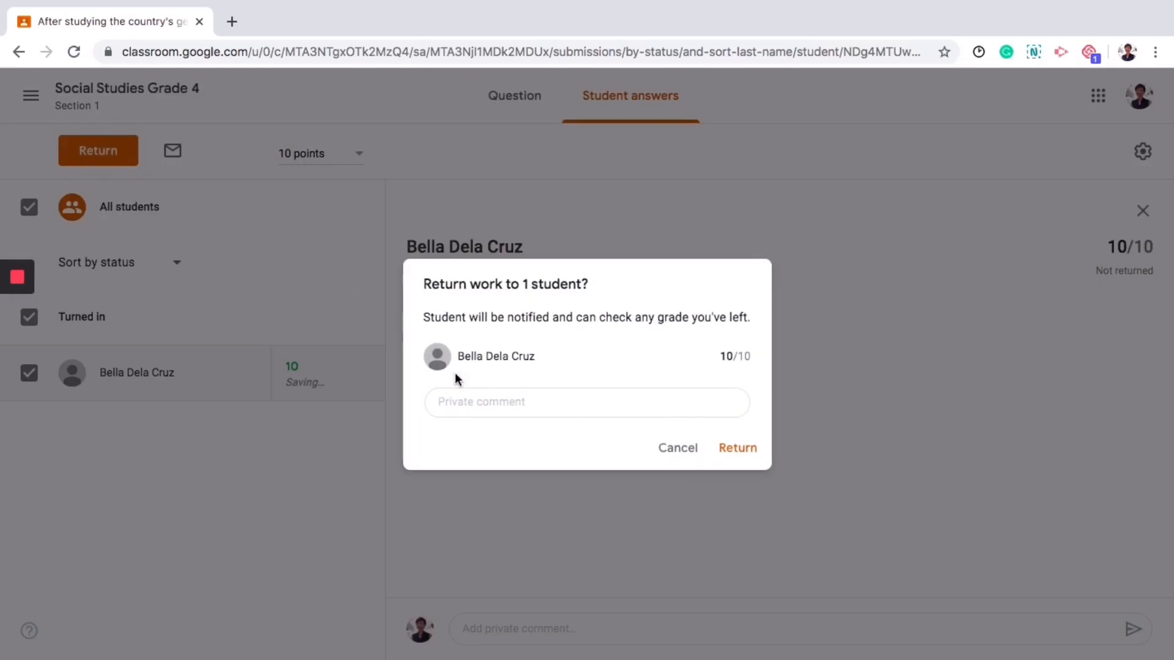
click(480, 405)
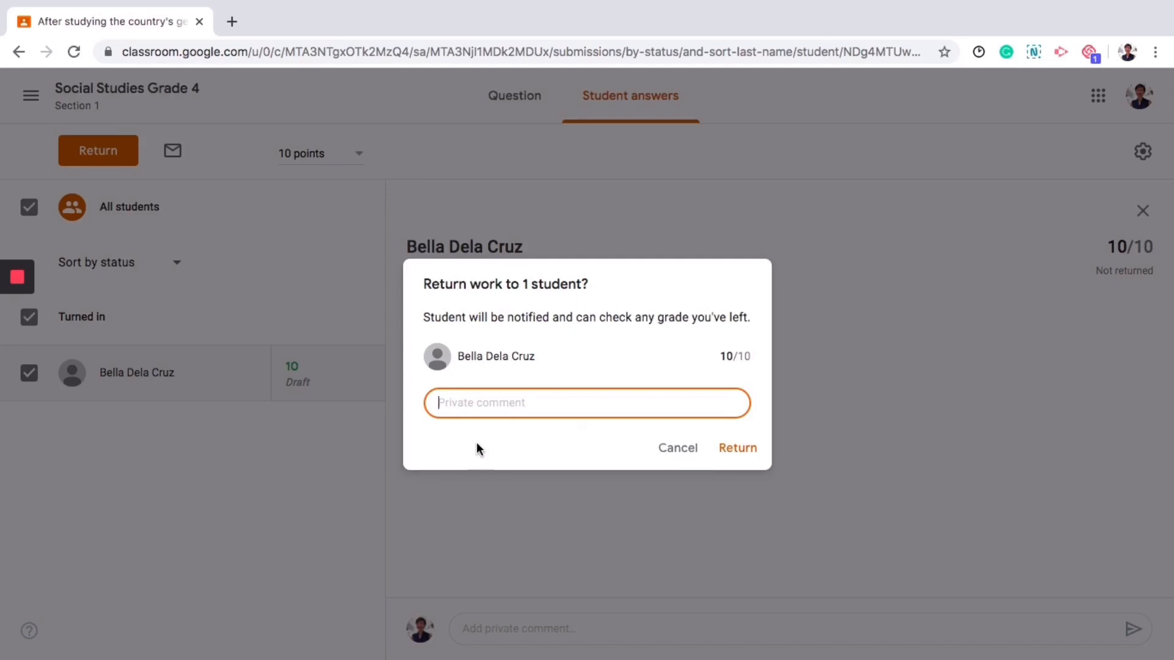
text(Great job!)
click(735, 445)
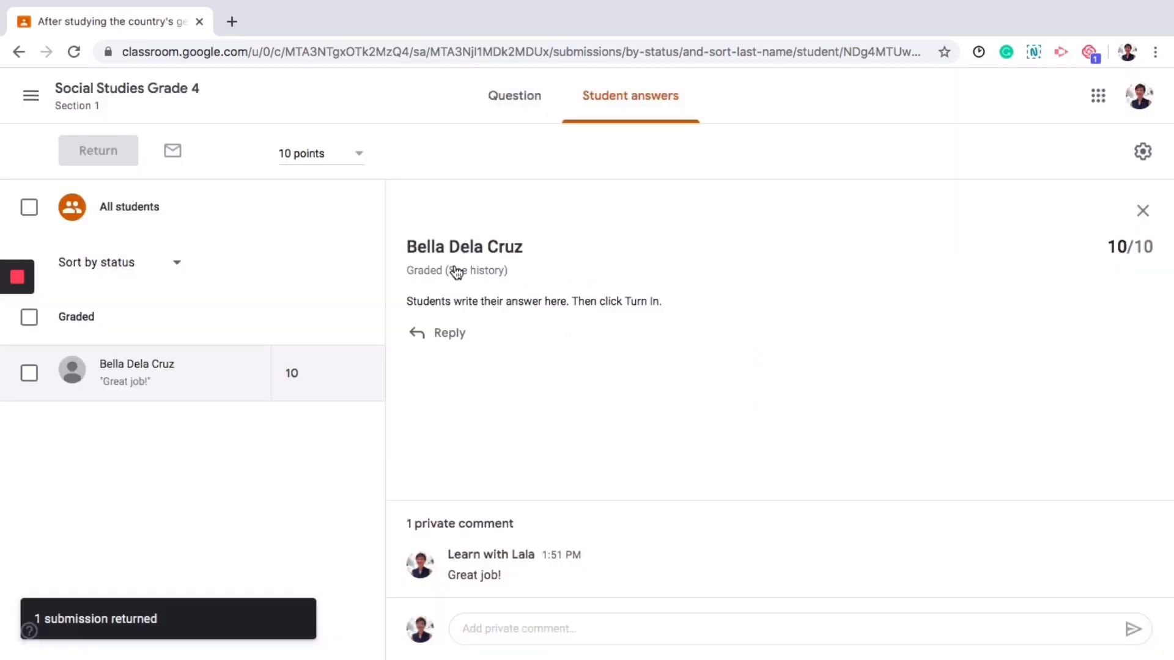
Step: Check the class gradebook and review the general and grading options in the class settings
click(109, 90)
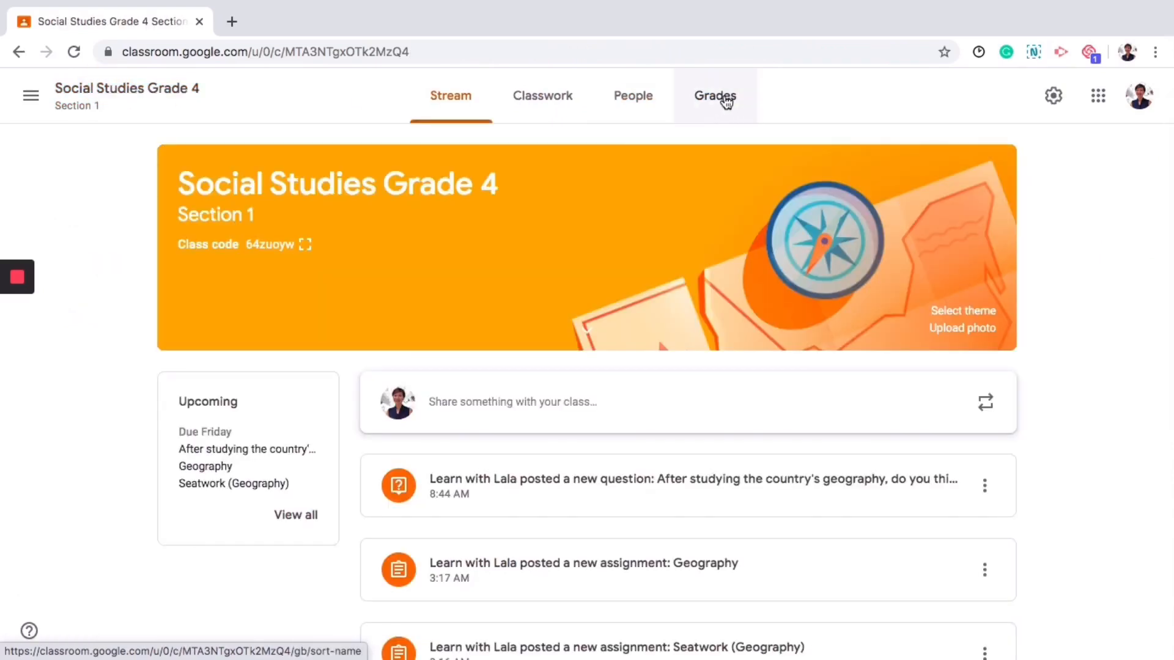
click(725, 102)
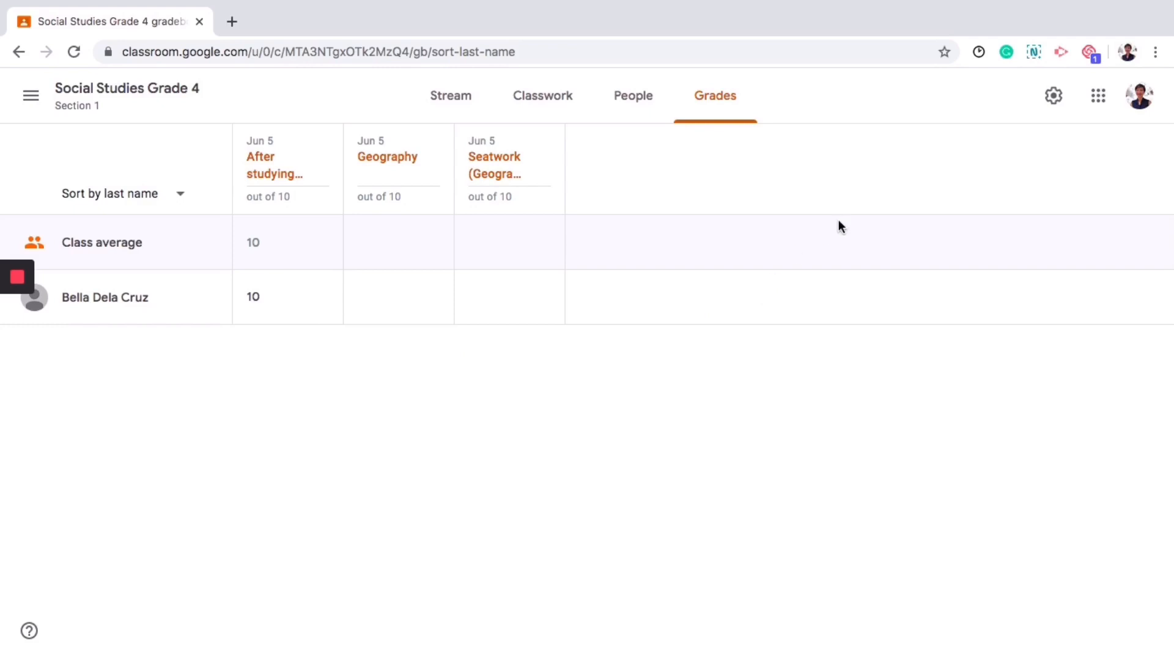
click(1052, 99)
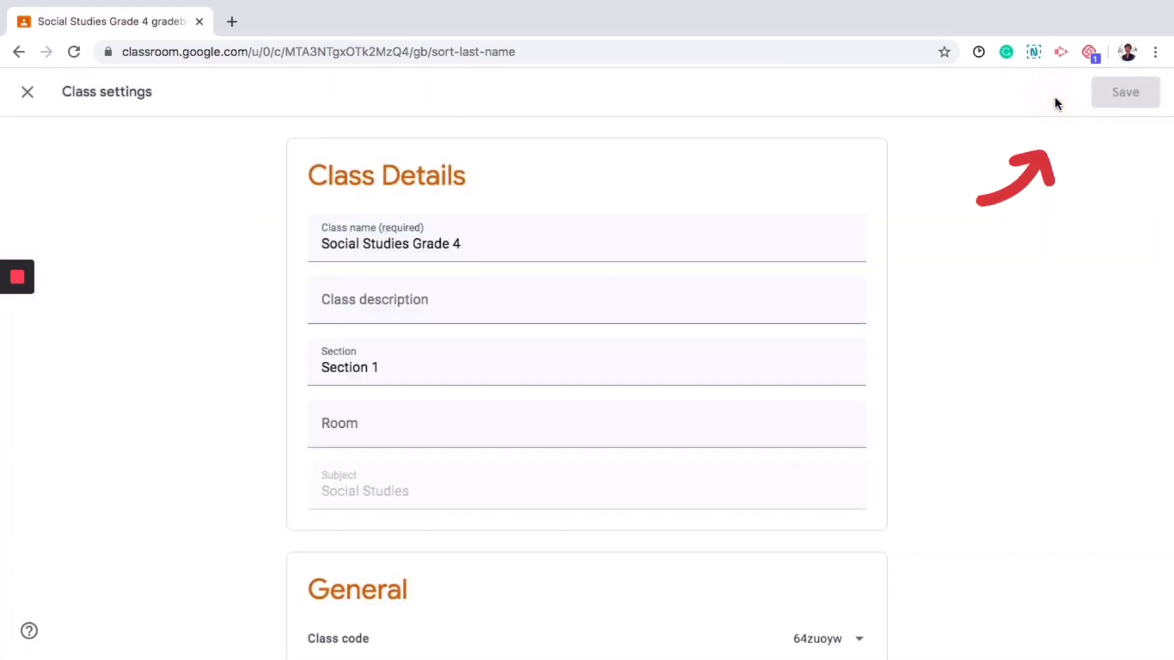
scroll(579, 319, down, 5)
scroll(561, 455, down, 10)
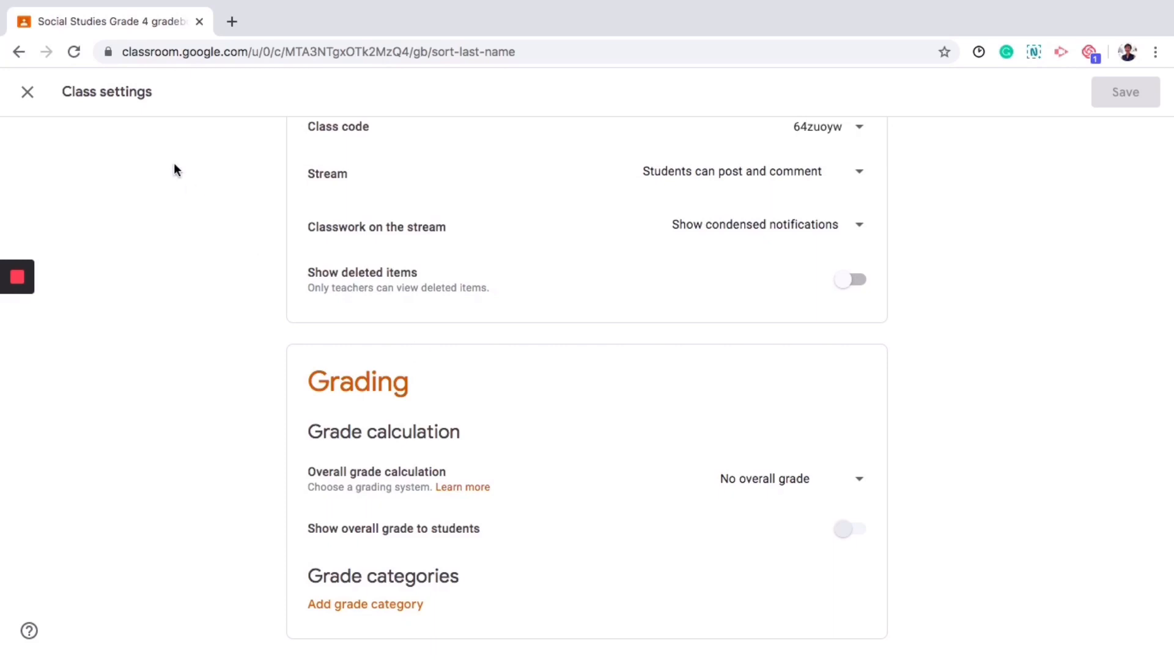
click(27, 92)
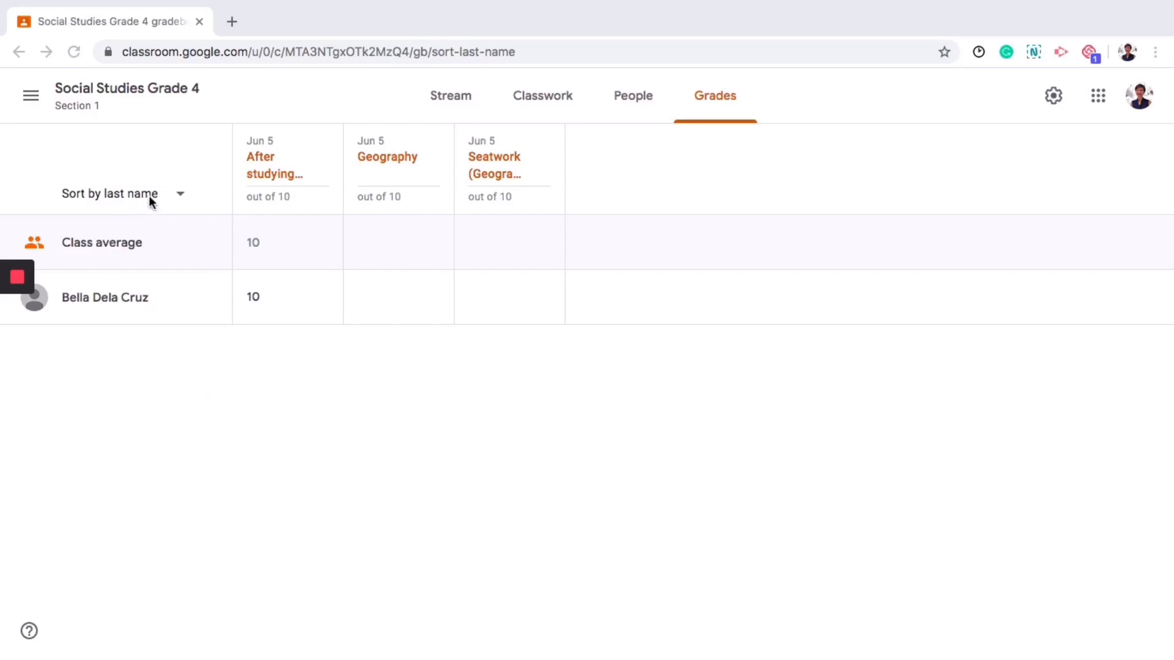
Step: Go to the overview of all classes and reopen Social Studies Grade 4
click(31, 100)
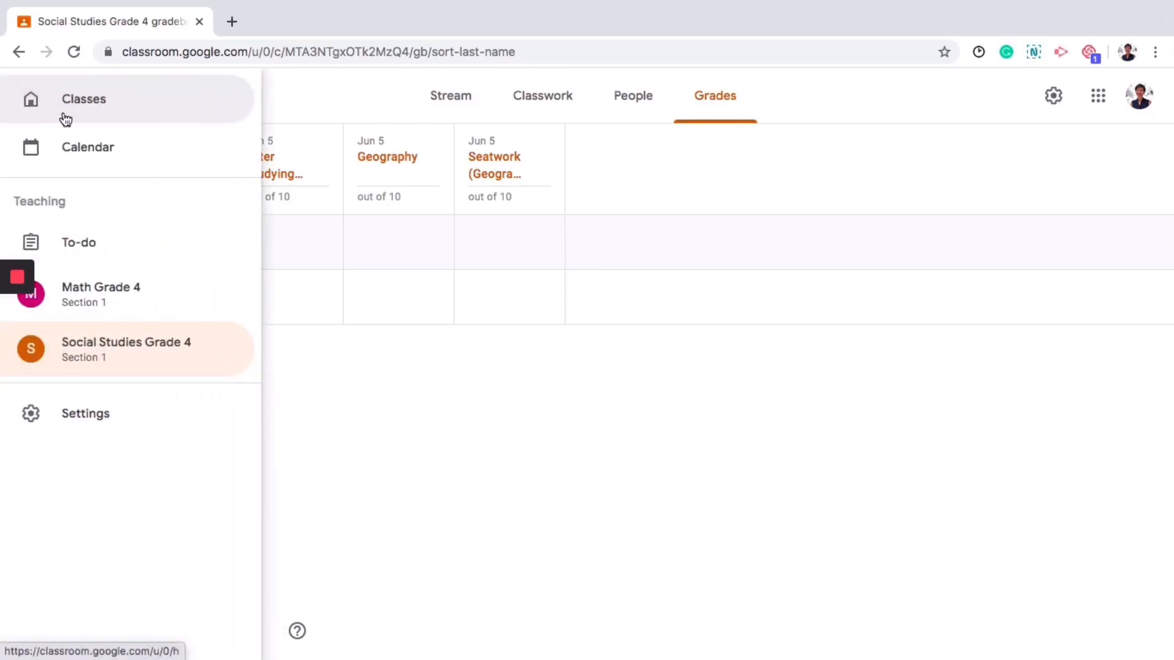
click(86, 105)
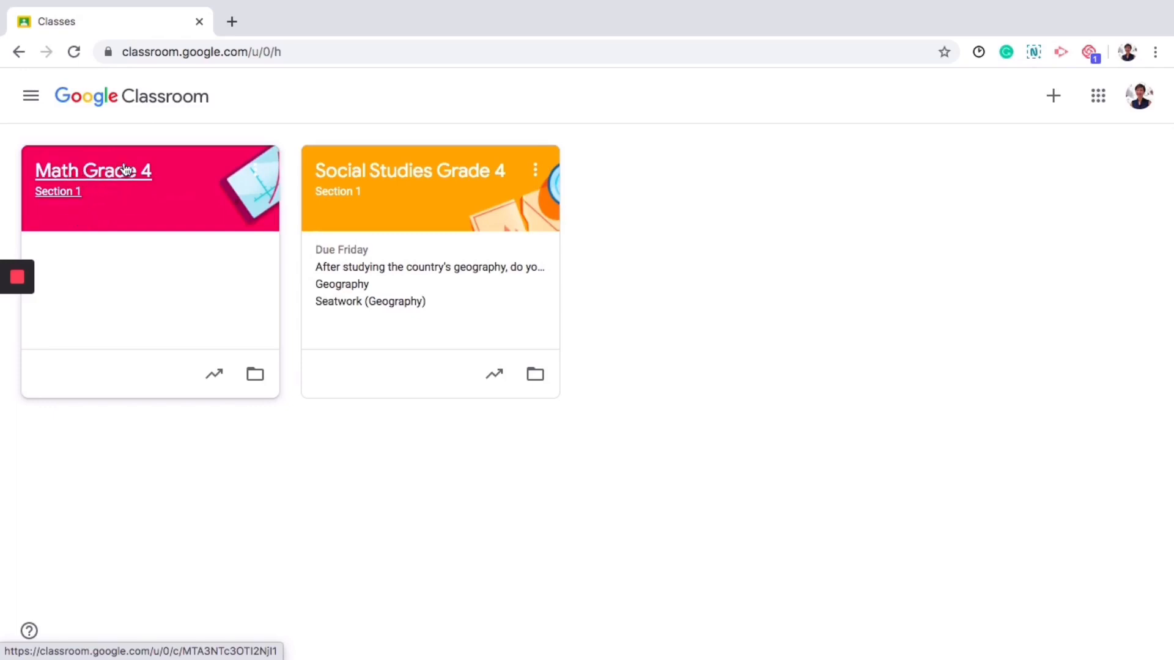
click(360, 173)
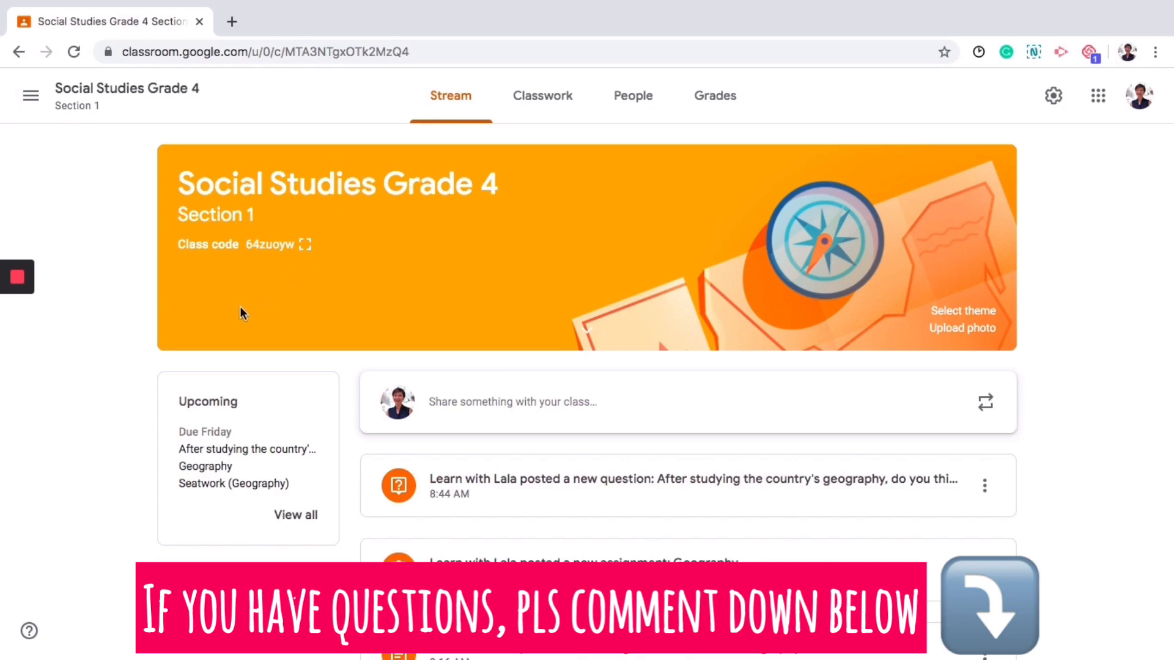
Step: Review the classwork topics and the kinds of items that can be created, and return to the class stream
click(544, 111)
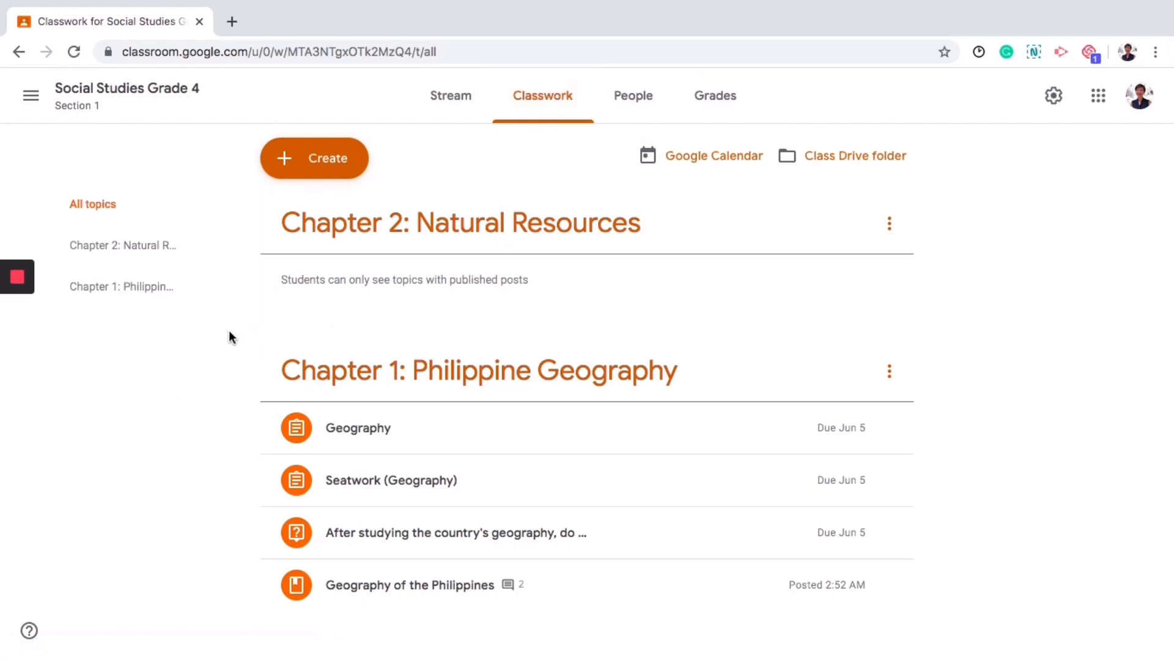
click(334, 171)
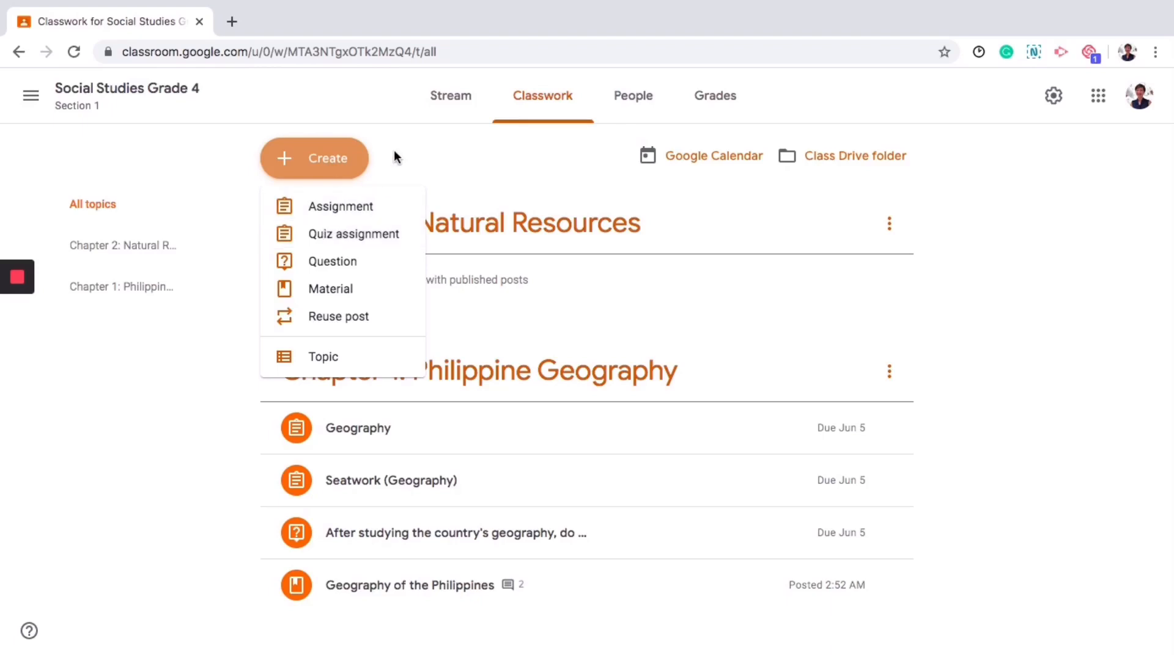
click(143, 97)
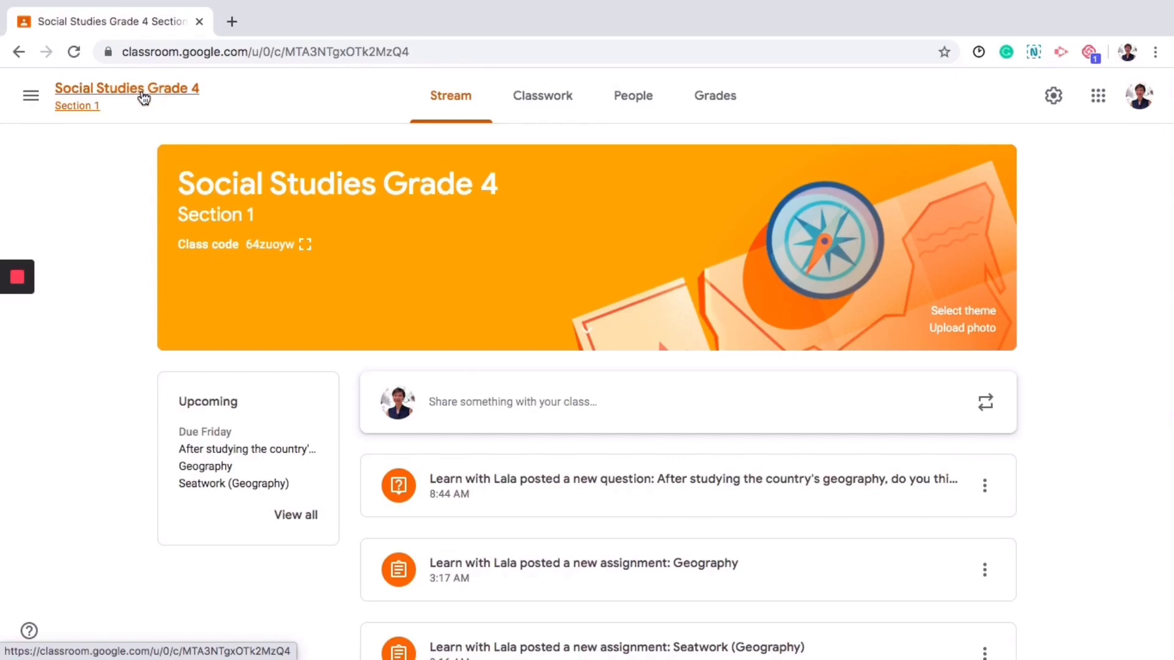